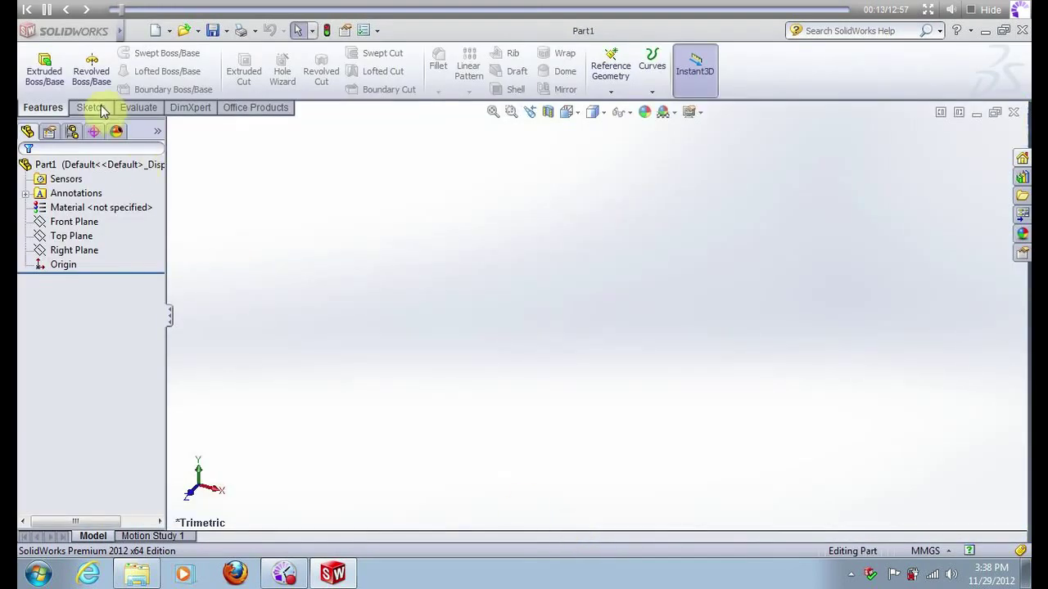
Start a sketch on the Front Plane and draw a horizontal and a vertical centerline from the origin.
{"action": "left_click", "coordinate": [96, 108]}
{"action": "left_click", "coordinate": [38, 62]}
{"action": "left_click", "coordinate": [503, 203]}
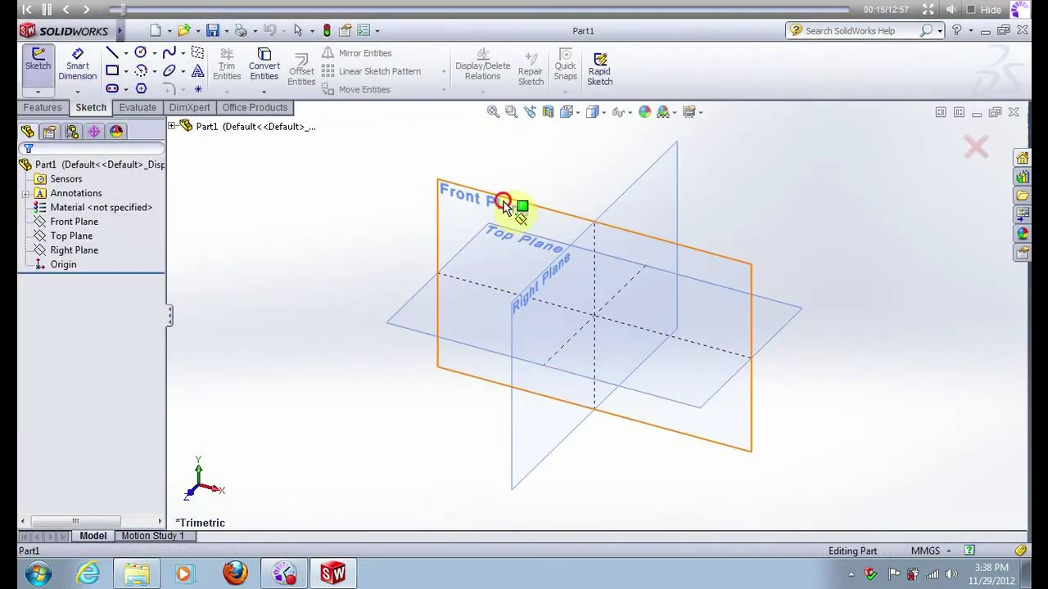
{"action": "left_click", "coordinate": [125, 52]}
{"action": "left_click", "coordinate": [135, 85]}
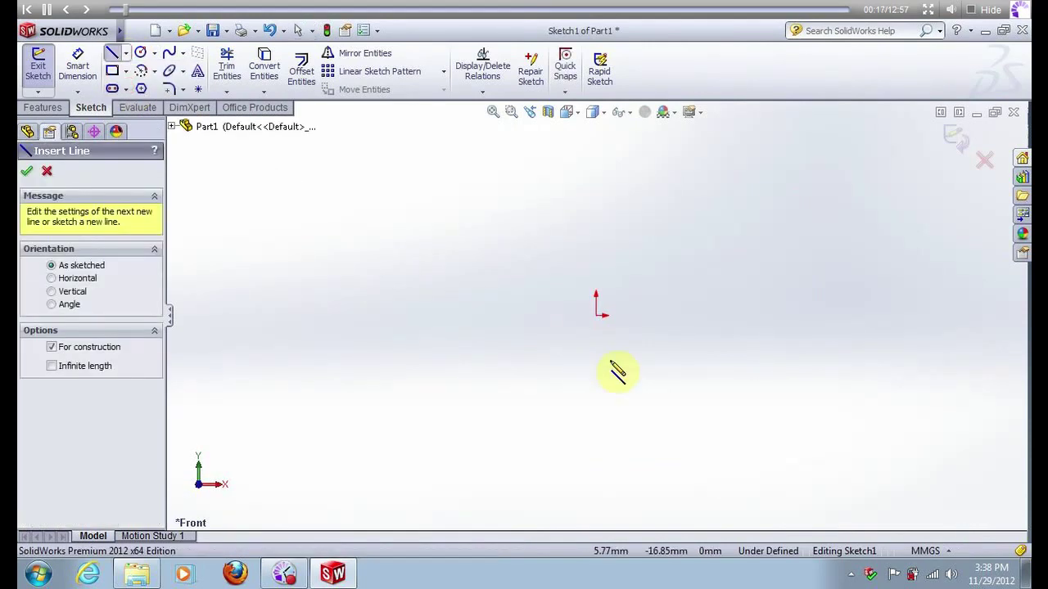
{"action": "left_click", "coordinate": [595, 316]}
{"action": "left_click", "coordinate": [407, 316]}
{"action": "left_click", "coordinate": [595, 315]}
{"action": "double_click", "coordinate": [595, 158]}
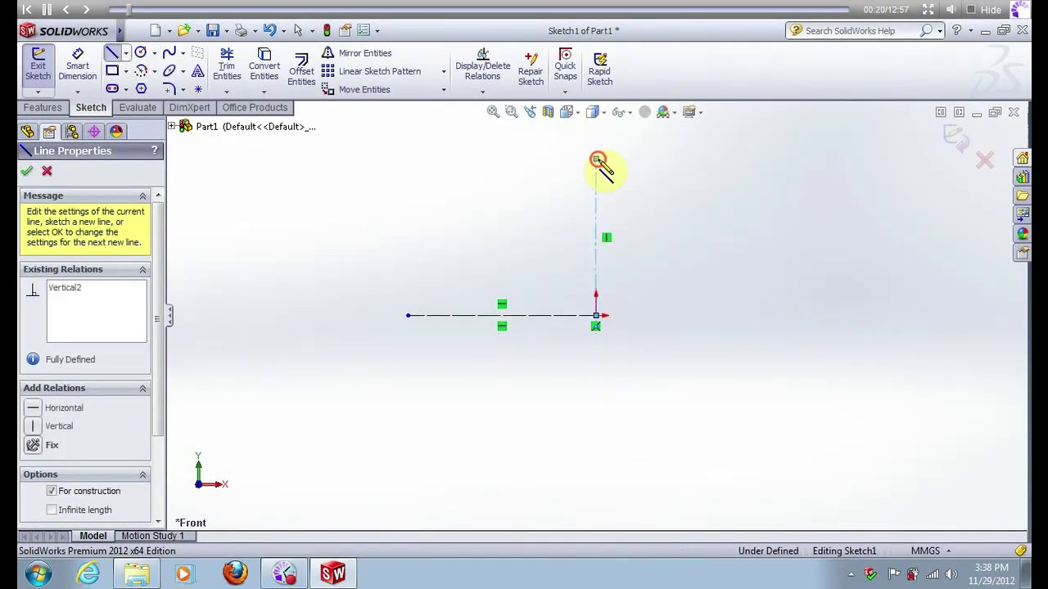
Sketch a corner rectangle about 107 by 61 mm around the origin.
{"action": "left_click", "coordinate": [112, 71]}
{"action": "left_click", "coordinate": [432, 222]}
{"action": "left_click", "coordinate": [713, 382]}
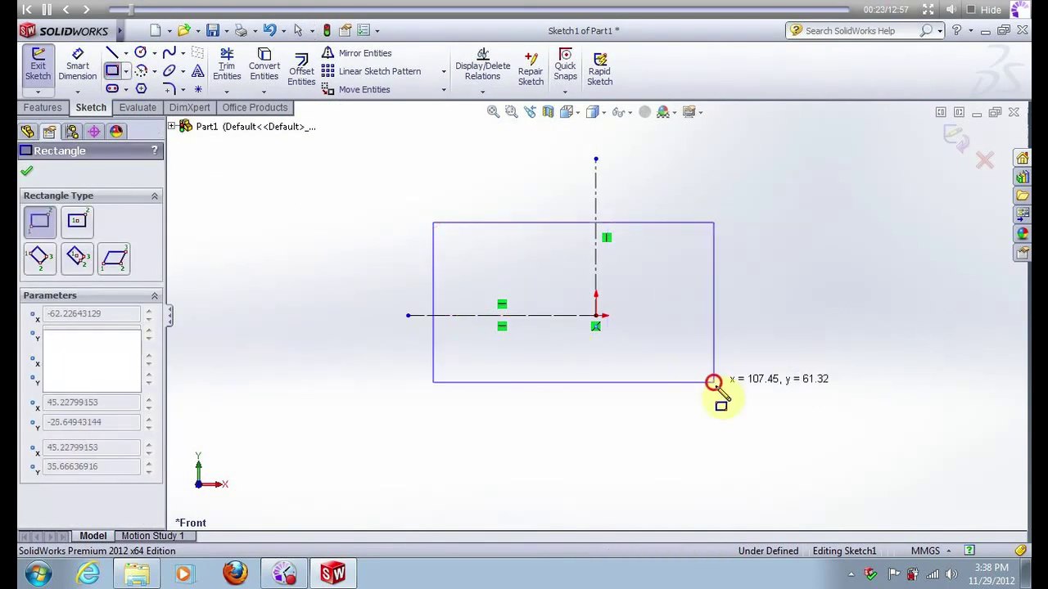
{"action": "key", "text": "Escape"}
Make the rectangle's two vertical sides symmetric about the vertical centerline.
{"action": "left_click", "coordinate": [432, 248]}
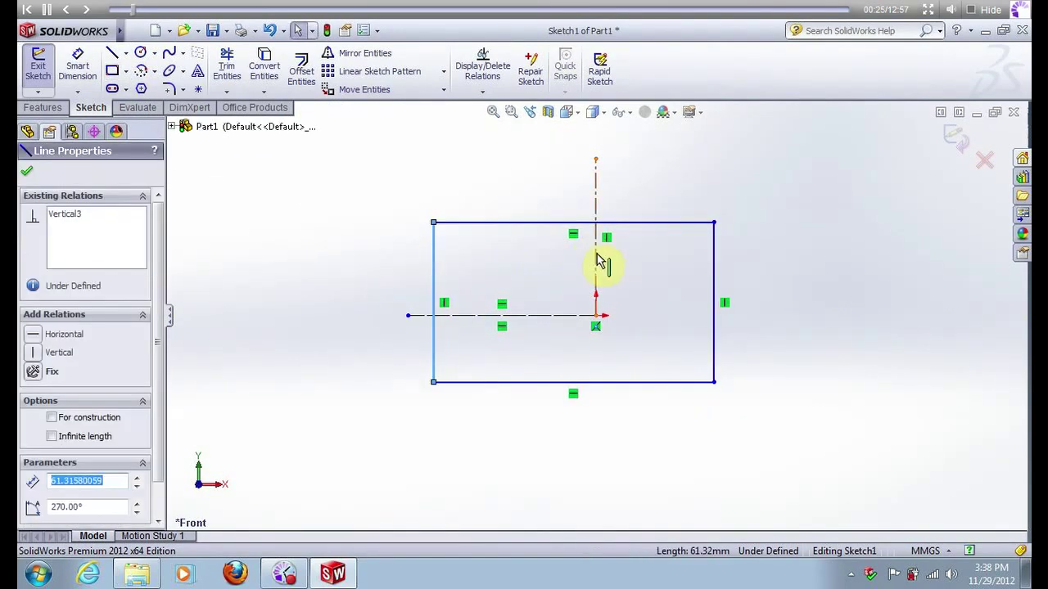
{"action": "left_click", "coordinate": [597, 261], "text": "ctrl"}
{"action": "left_click", "coordinate": [714, 257], "text": "ctrl"}
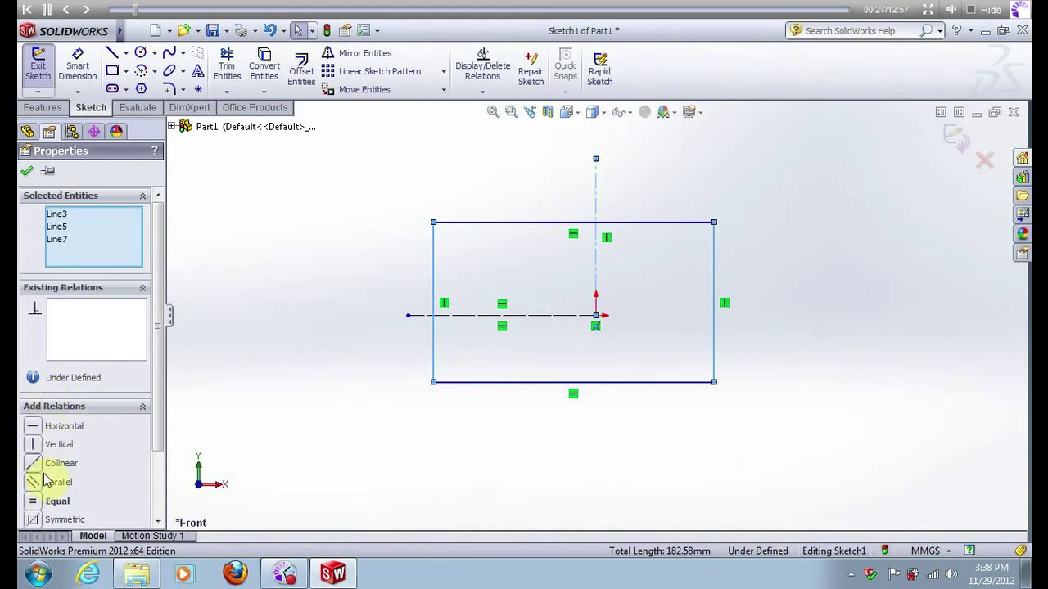
{"action": "left_click", "coordinate": [35, 518]}
{"action": "left_click", "coordinate": [562, 237]}
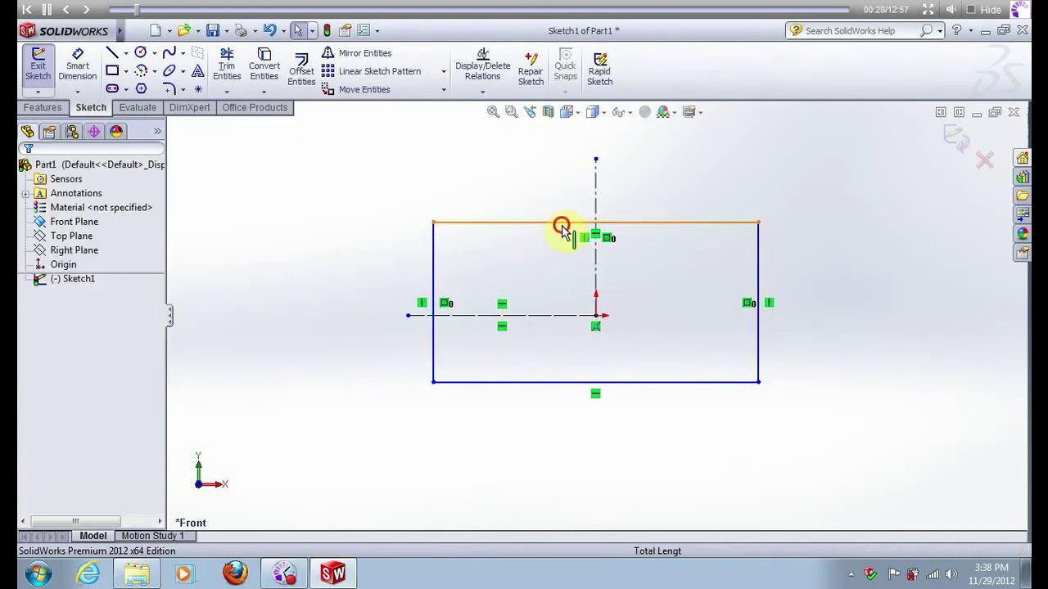
Make the rectangle's upper and lower sides symmetric about the horizontal centerline.
{"action": "left_click", "coordinate": [561, 223]}
{"action": "left_click", "coordinate": [546, 382], "text": "ctrl"}
{"action": "left_click", "coordinate": [545, 383], "text": "ctrl"}
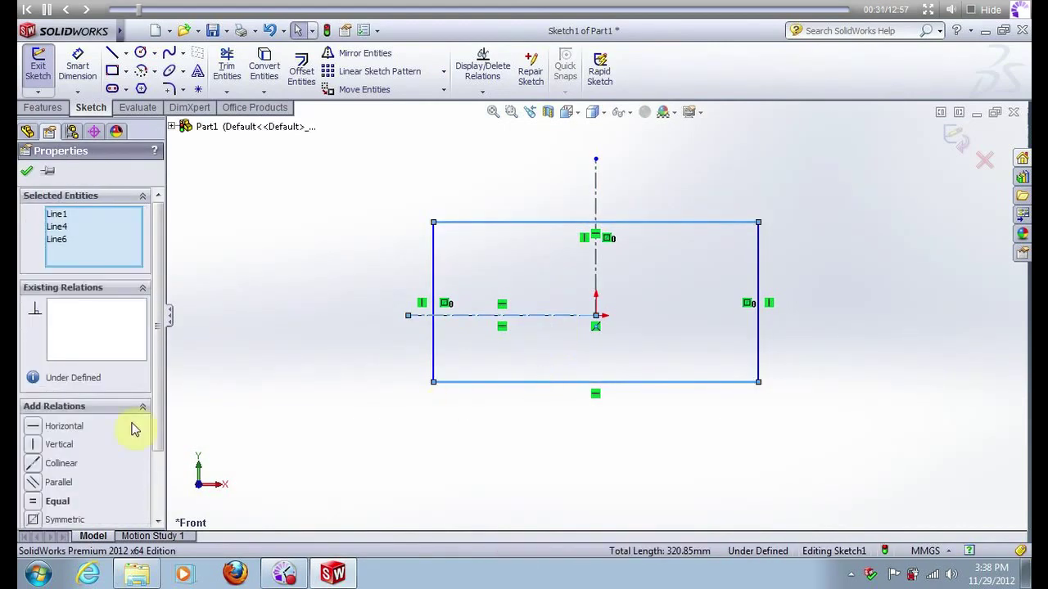
{"action": "left_click", "coordinate": [34, 521]}
{"action": "left_click", "coordinate": [396, 332]}
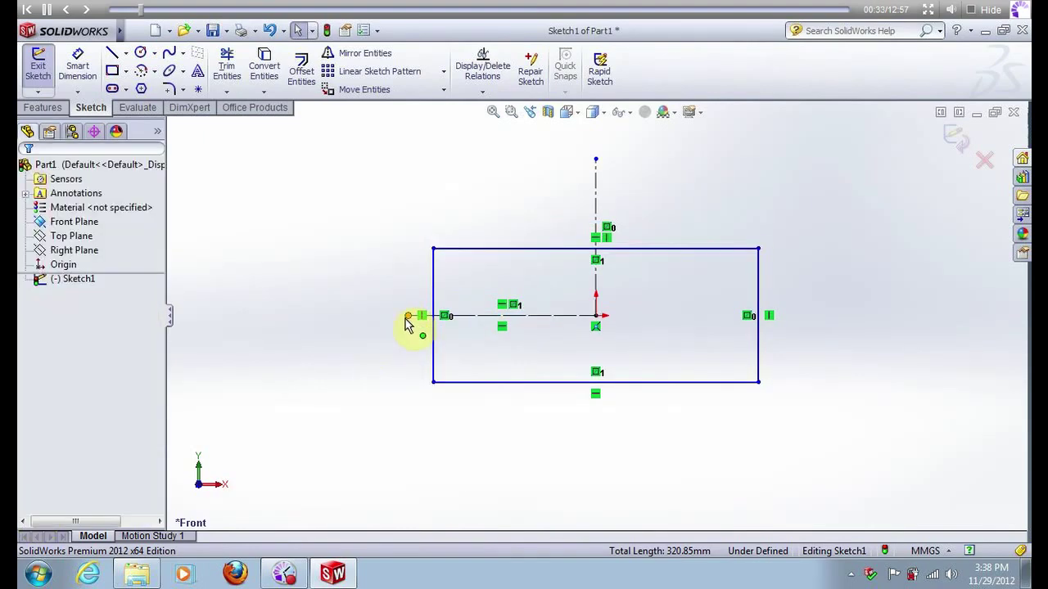
Dimension the rectangle's height as 150 mm.
{"action": "left_click", "coordinate": [77, 65]}
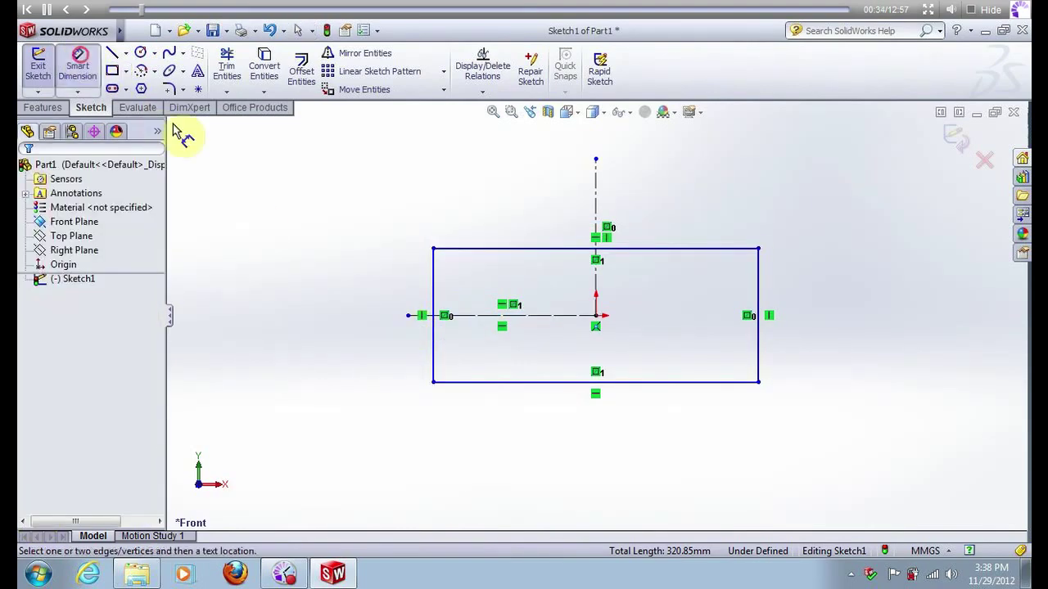
{"action": "left_click", "coordinate": [436, 284]}
{"action": "left_click", "coordinate": [368, 283]}
{"action": "type", "text": "150"}
{"action": "key", "text": "Return"}
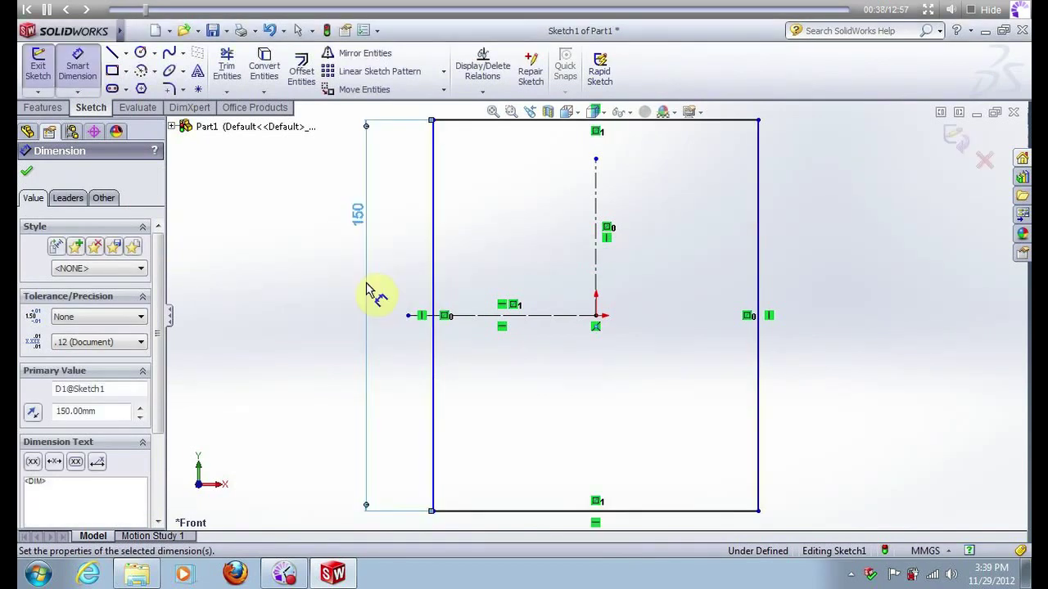
Dimension the rectangle's width as 100 mm.
{"action": "left_click", "coordinate": [544, 512]}
{"action": "left_click", "coordinate": [552, 483]}
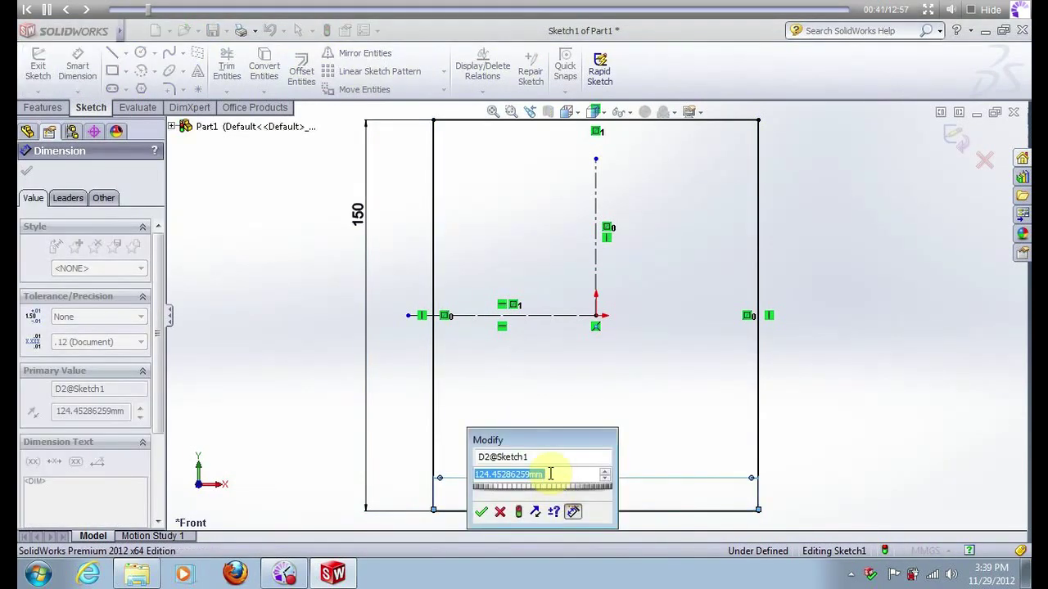
{"action": "type", "text": "100"}
{"action": "key", "text": "Return"}
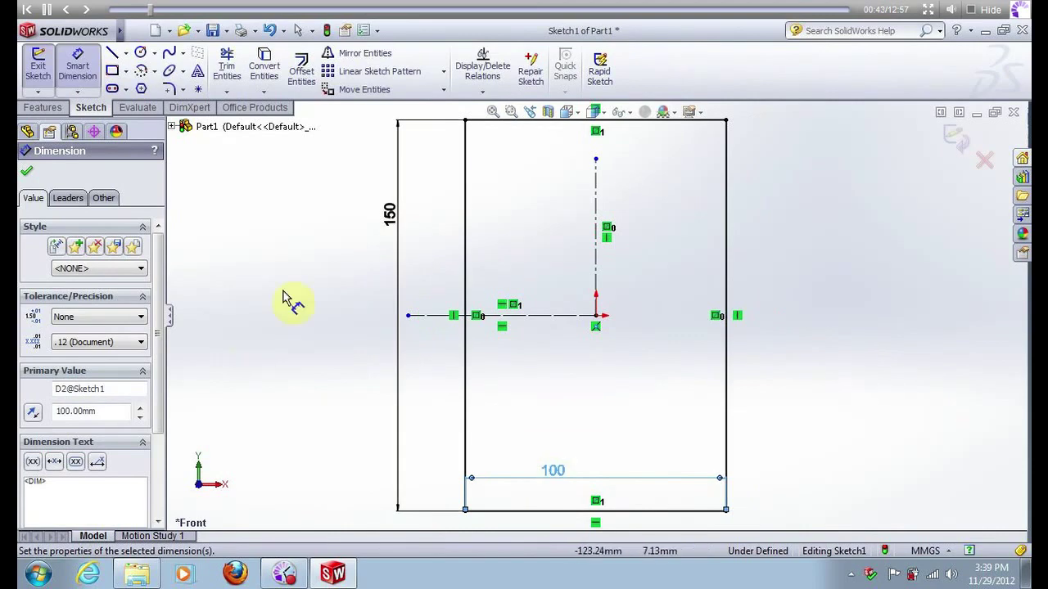
{"action": "left_click", "coordinate": [28, 175]}
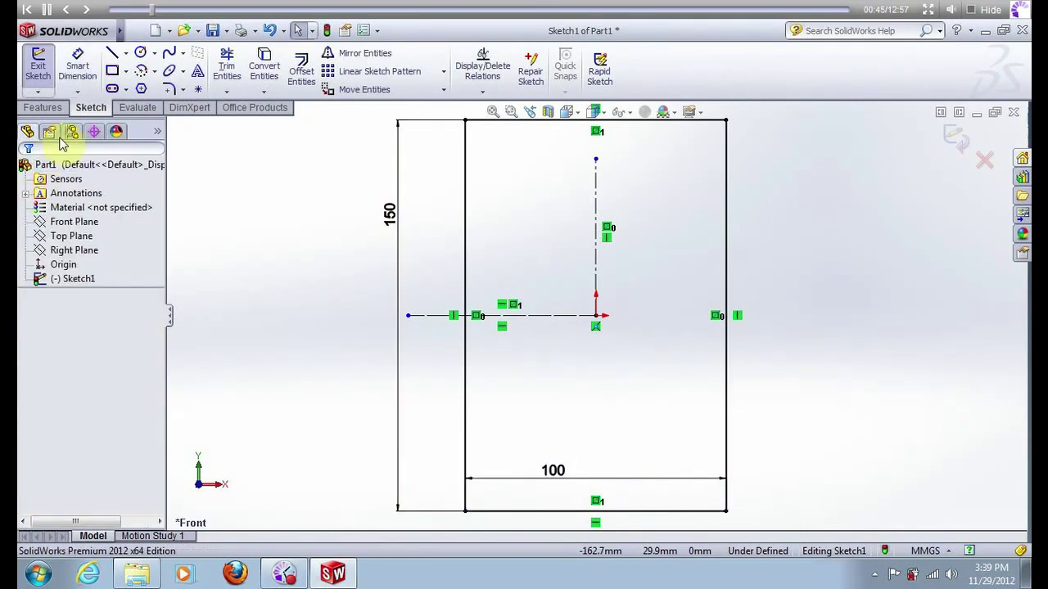
Extrude the rectangle as a blind boss to a depth of 20 mm.
{"action": "left_click", "coordinate": [51, 110]}
{"action": "left_click", "coordinate": [44, 65]}
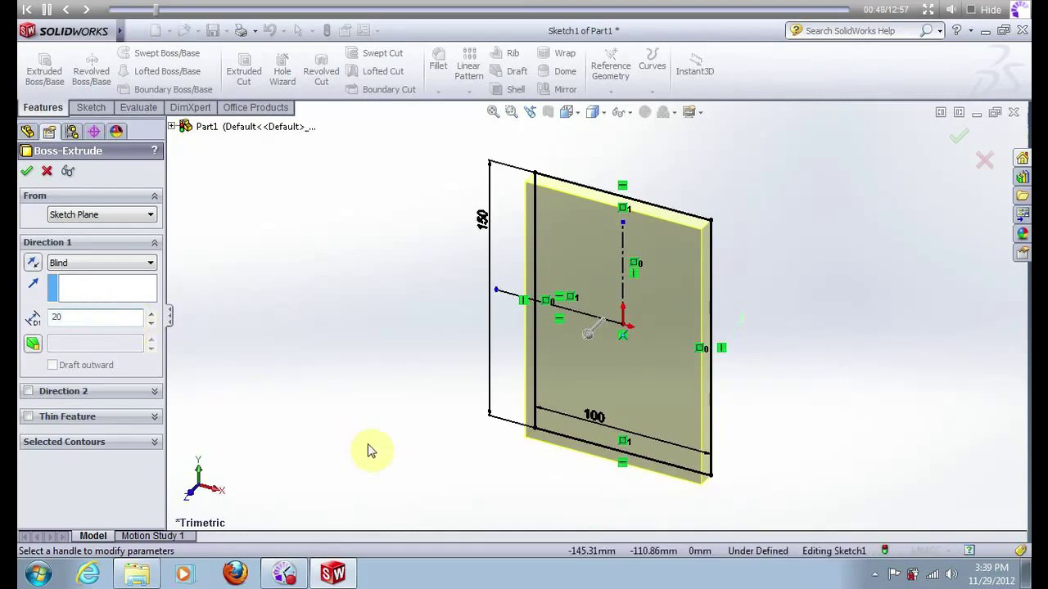
{"action": "left_click", "coordinate": [28, 171]}
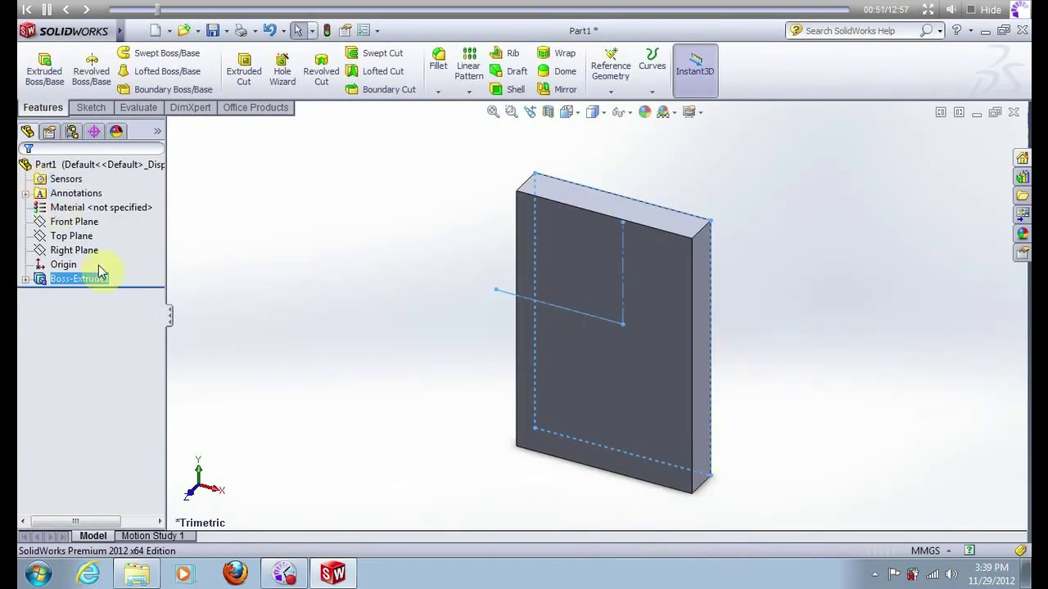
Start a new sketch on the large front face of the plate, viewed straight on.
{"action": "right_click", "coordinate": [619, 256]}
{"action": "left_click", "coordinate": [637, 207]}
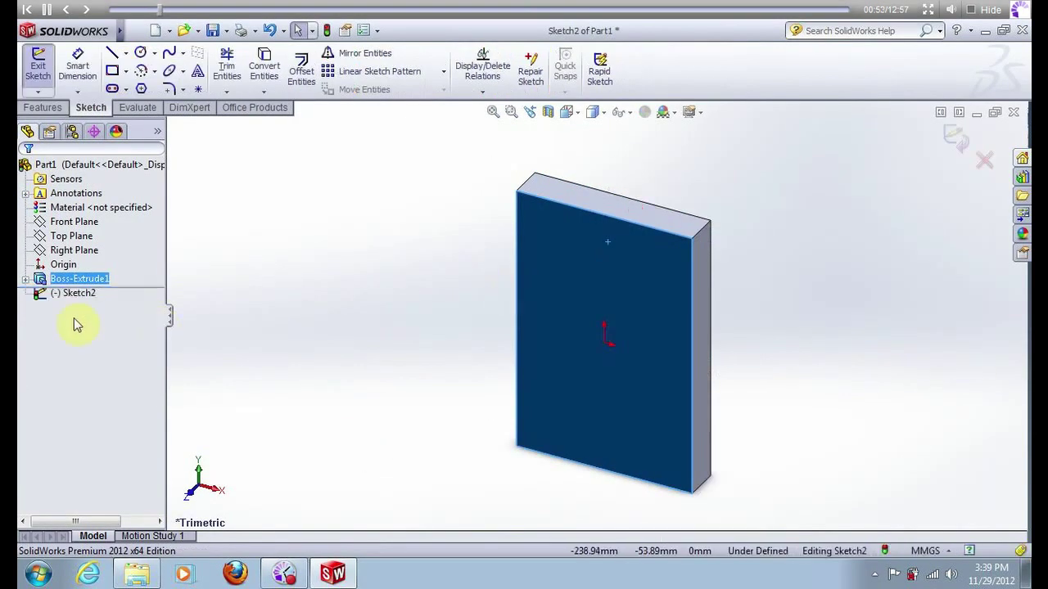
{"action": "right_click", "coordinate": [78, 293]}
{"action": "left_click", "coordinate": [107, 267]}
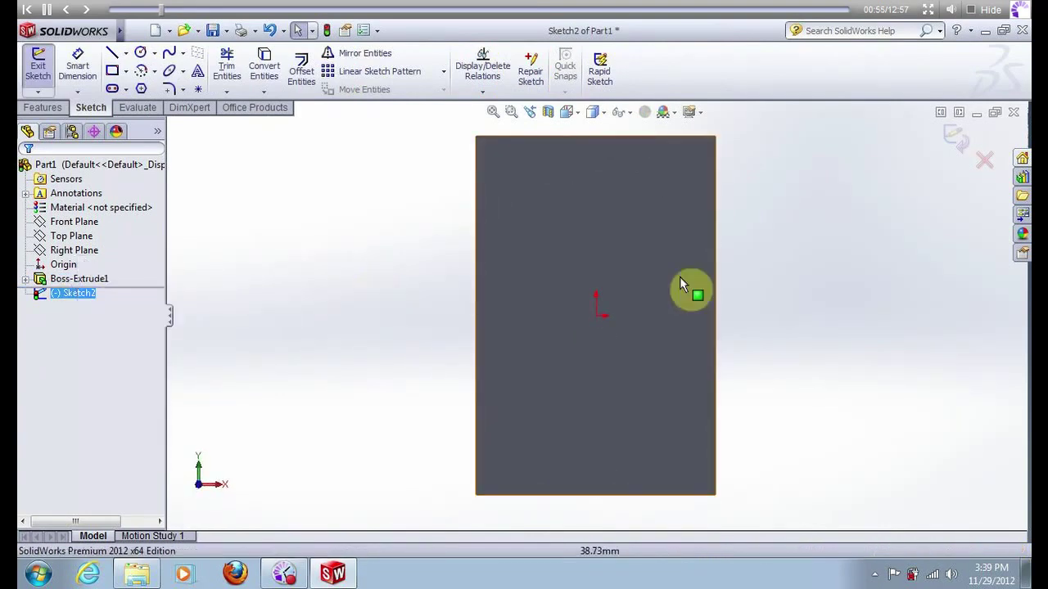
Draw a vertical centerline up from the origin and a horizontal one about 43 mm long towards the plate's left edge.
{"action": "left_click", "coordinate": [125, 52]}
{"action": "left_click", "coordinate": [131, 81]}
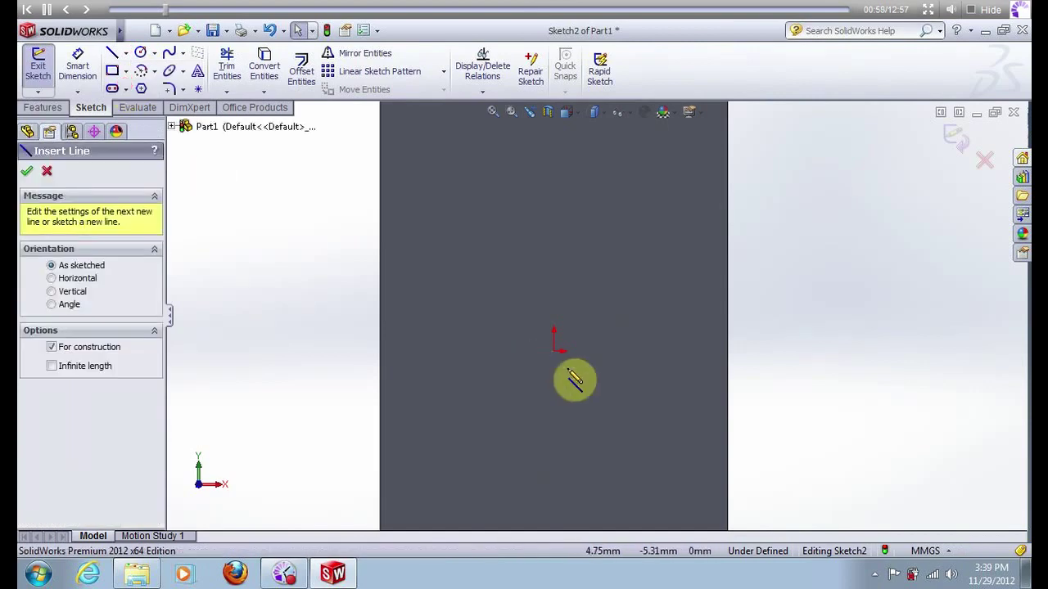
{"action": "left_click", "coordinate": [556, 351]}
{"action": "left_click", "coordinate": [554, 176]}
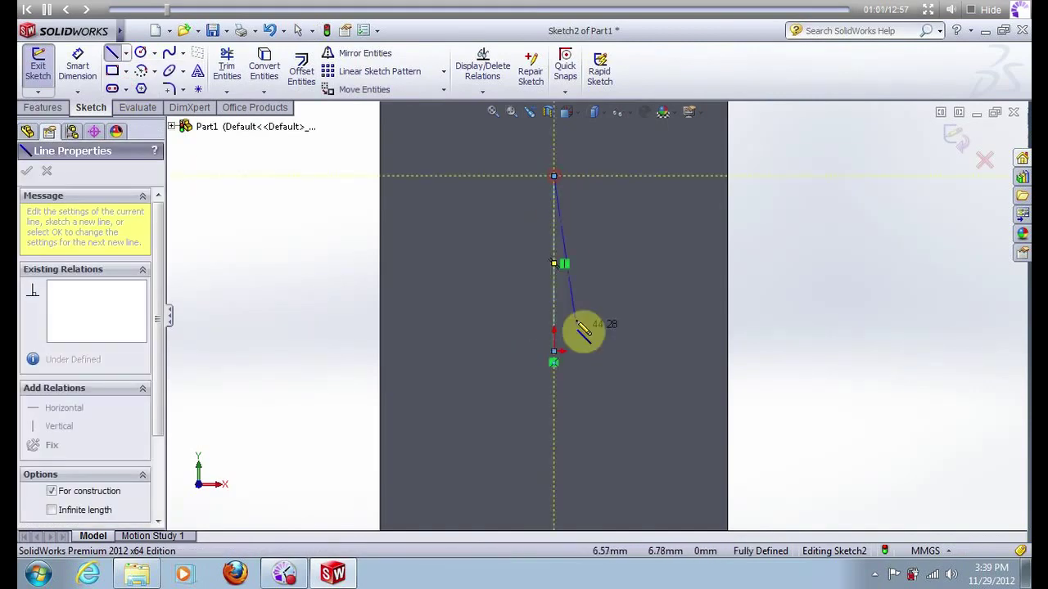
{"action": "key", "text": "Escape"}
{"action": "left_click", "coordinate": [125, 52]}
{"action": "left_click", "coordinate": [131, 81]}
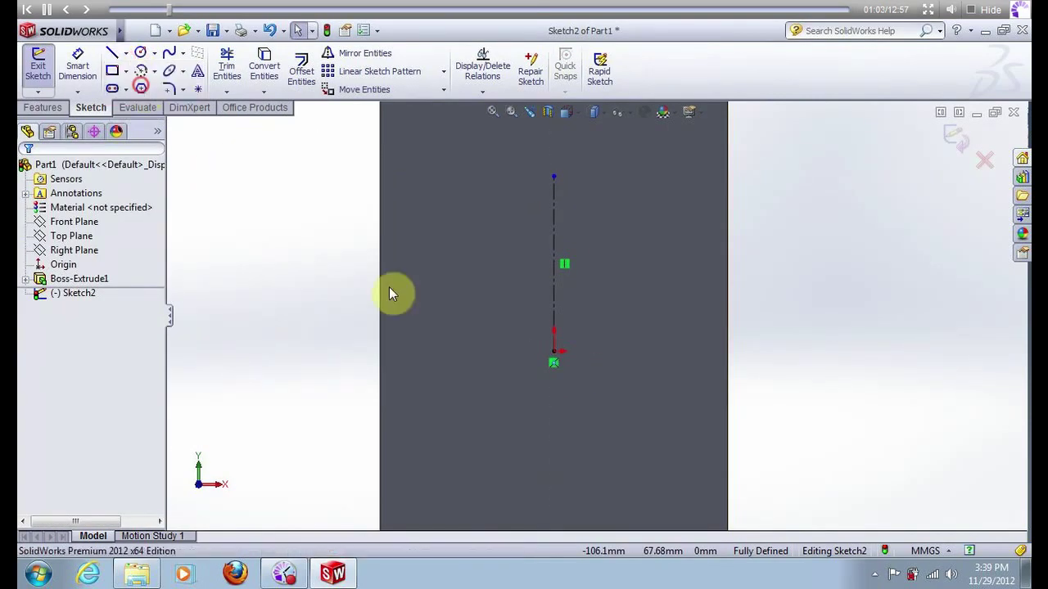
{"action": "left_click", "coordinate": [554, 352]}
{"action": "left_click", "coordinate": [403, 352]}
{"action": "key", "text": "Escape"}
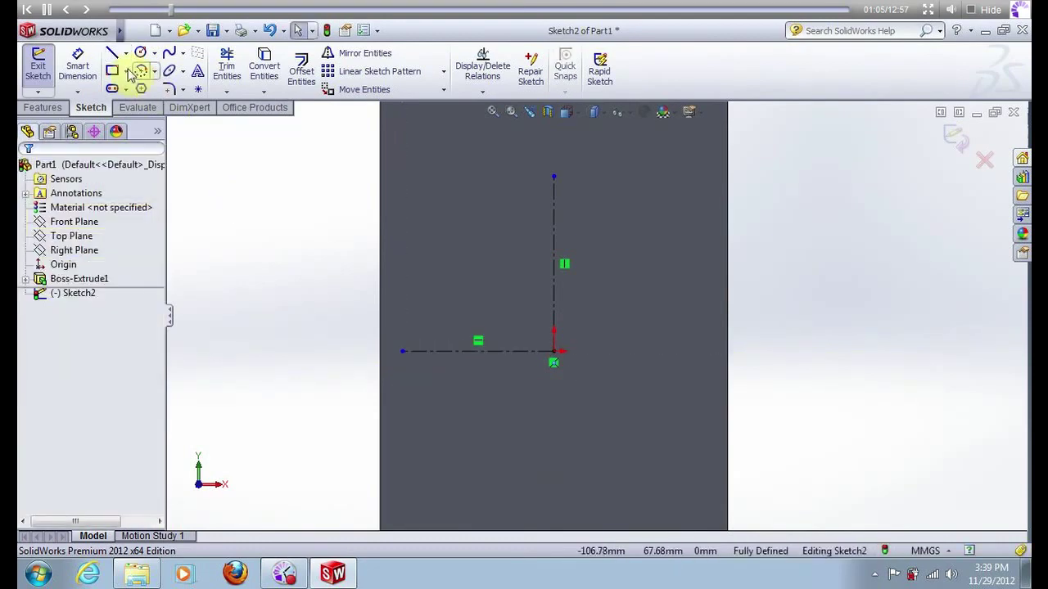
Sketch a rectangle about 24 mm high across the plate's full width, from its left edge to its right edge.
{"action": "left_click", "coordinate": [380, 307]}
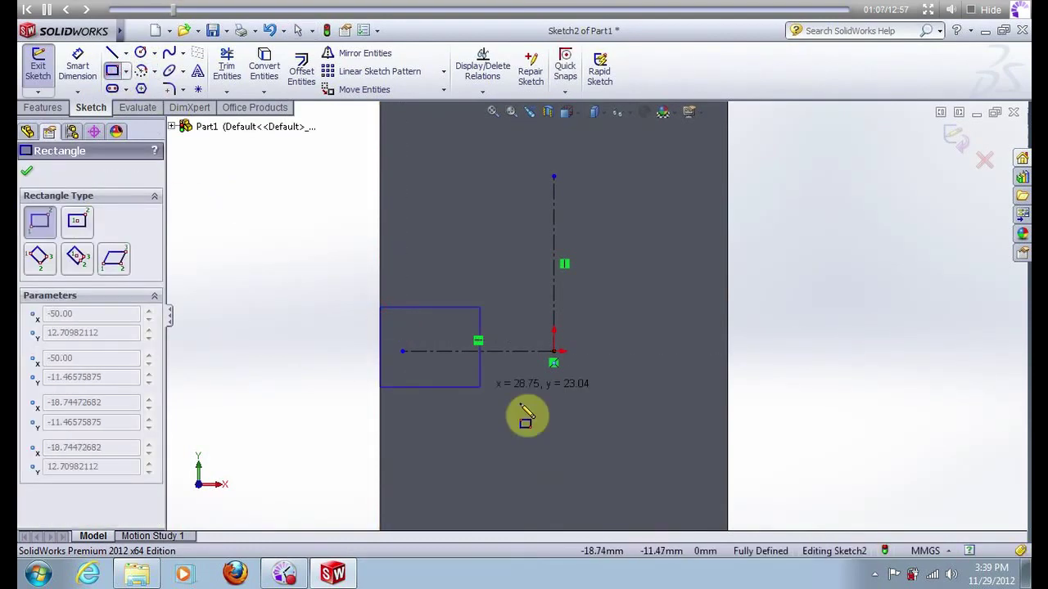
{"action": "left_click", "coordinate": [728, 390]}
{"action": "key", "text": "Escape"}
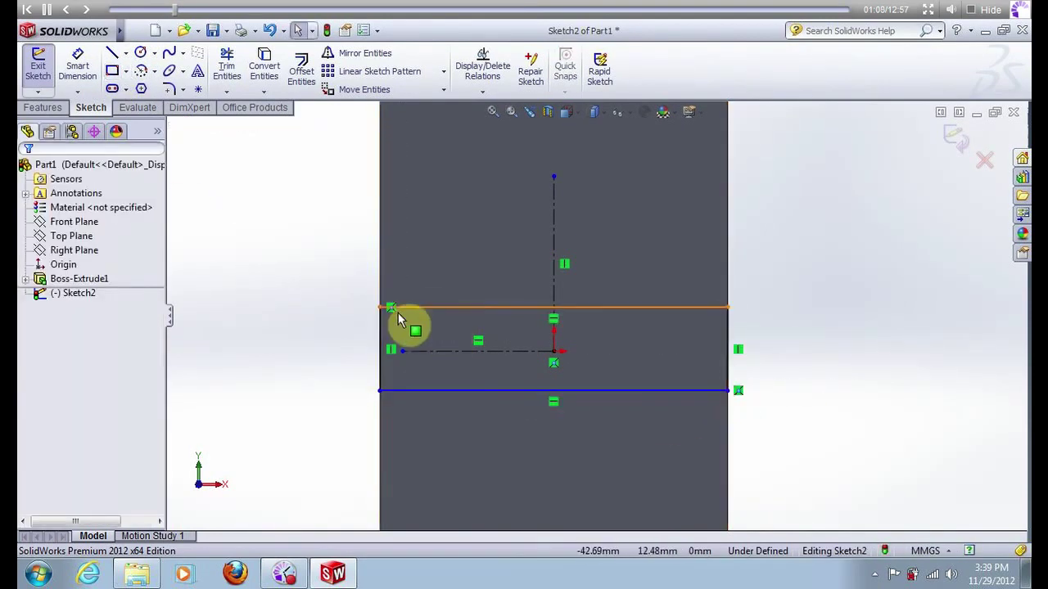
Dimension the height of the rectangle across the plate as 10 mm.
{"action": "left_click", "coordinate": [380, 325]}
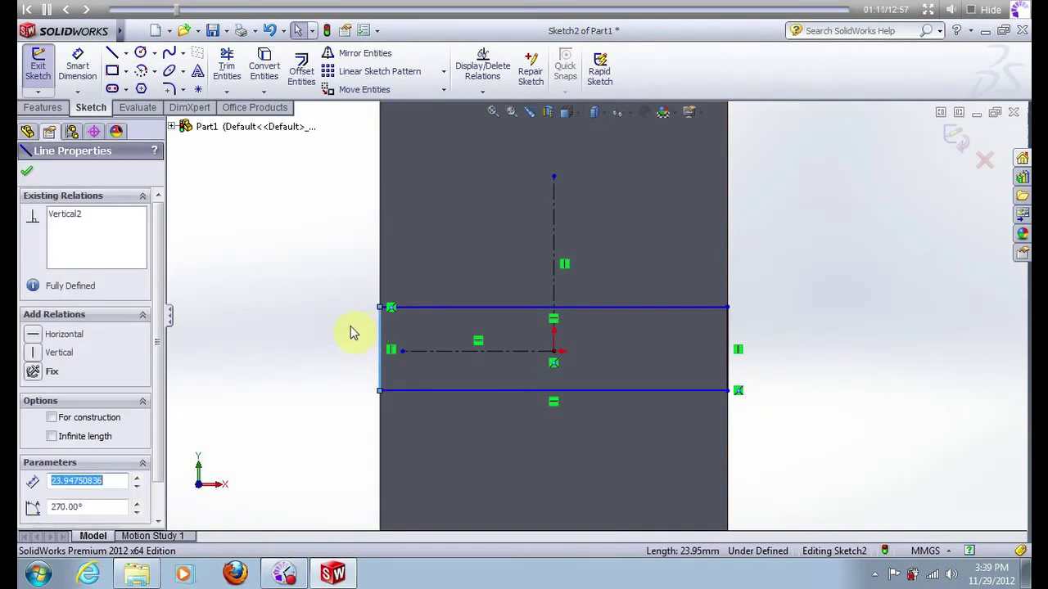
{"action": "left_click", "coordinate": [79, 61]}
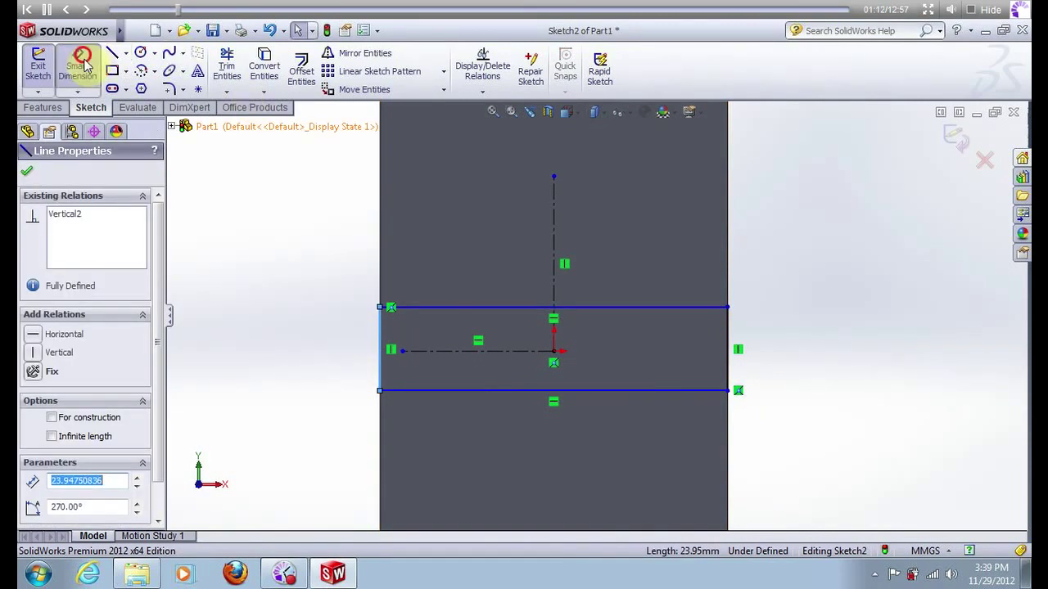
{"action": "left_click", "coordinate": [380, 347]}
{"action": "left_click", "coordinate": [349, 345]}
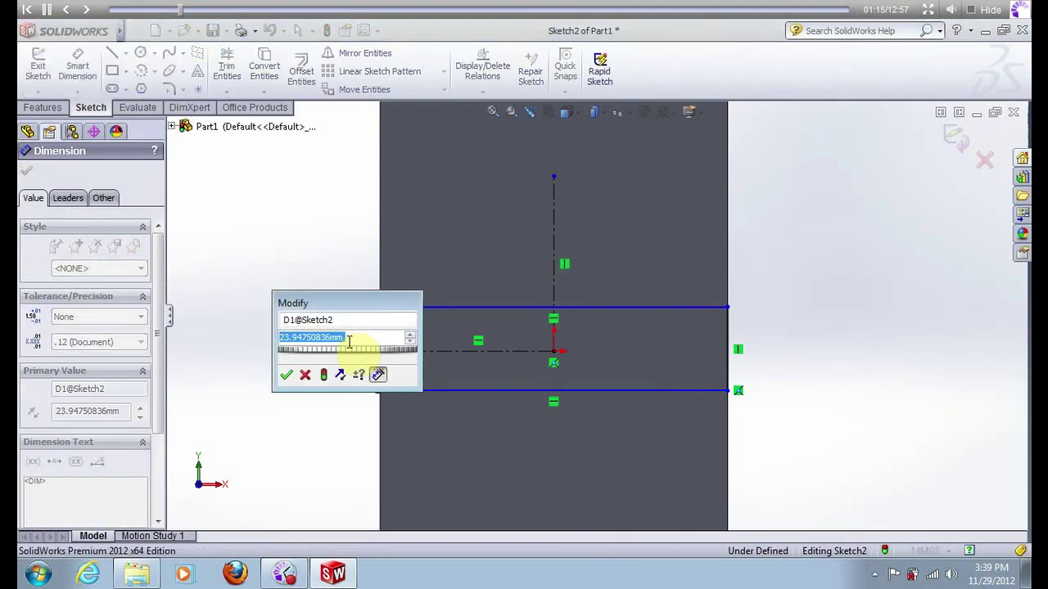
{"action": "type", "text": "10"}
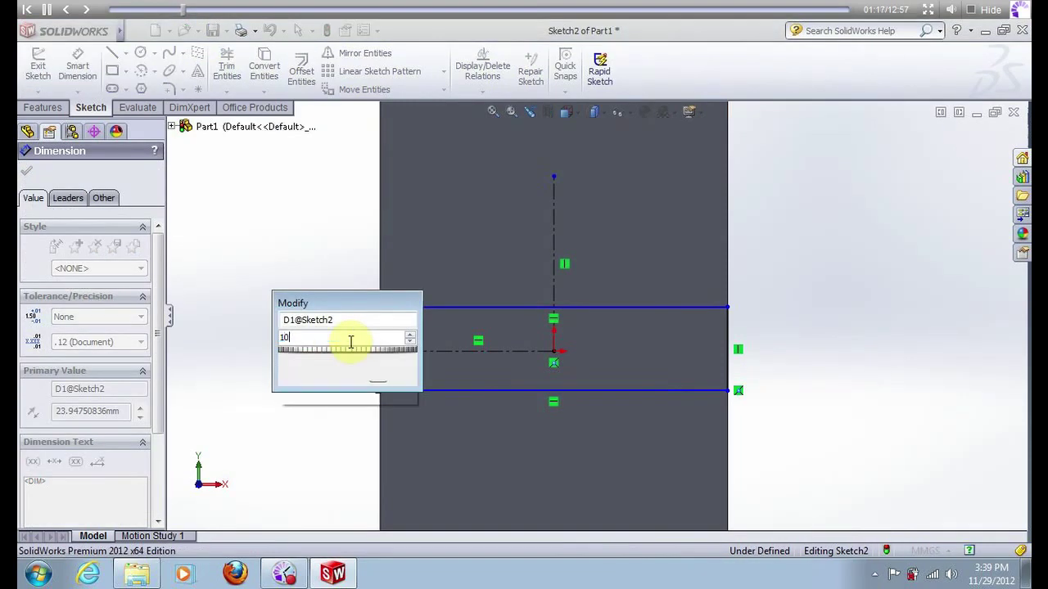
{"action": "key", "text": "Return"}
{"action": "key", "text": "Escape"}
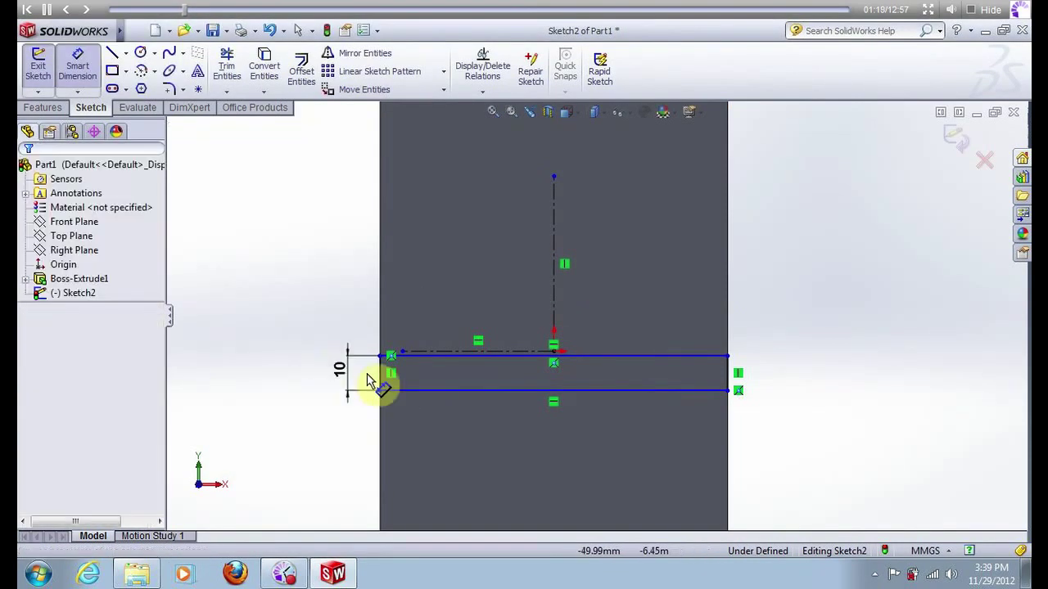
Make the long sides of the 10 mm high rectangle symmetric about the horizontal centerline.
{"action": "left_click", "coordinate": [491, 354]}
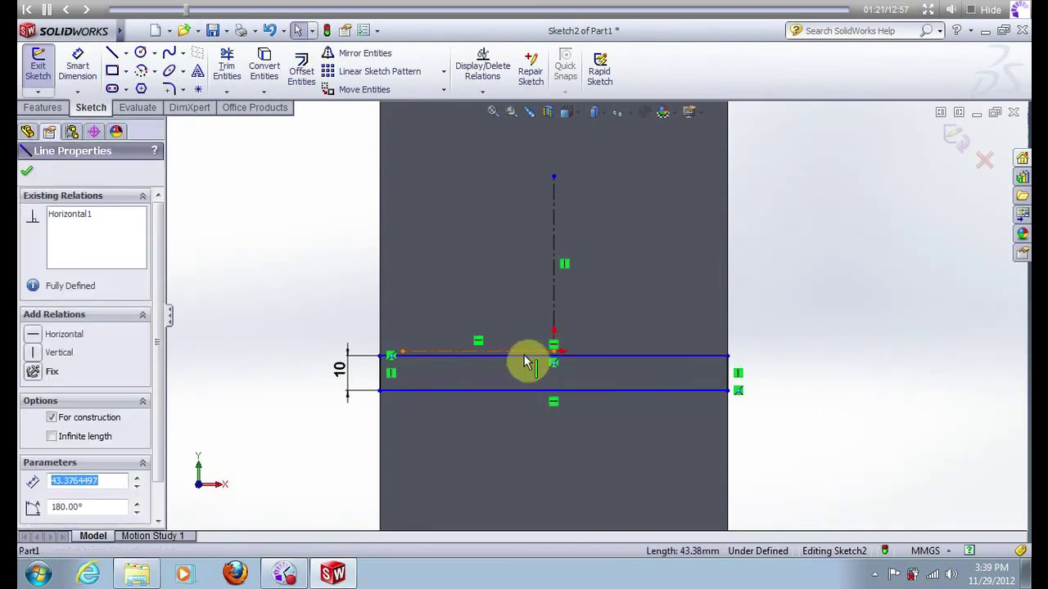
{"action": "left_click", "coordinate": [524, 356], "text": "ctrl"}
{"action": "left_click", "coordinate": [528, 390], "text": "ctrl"}
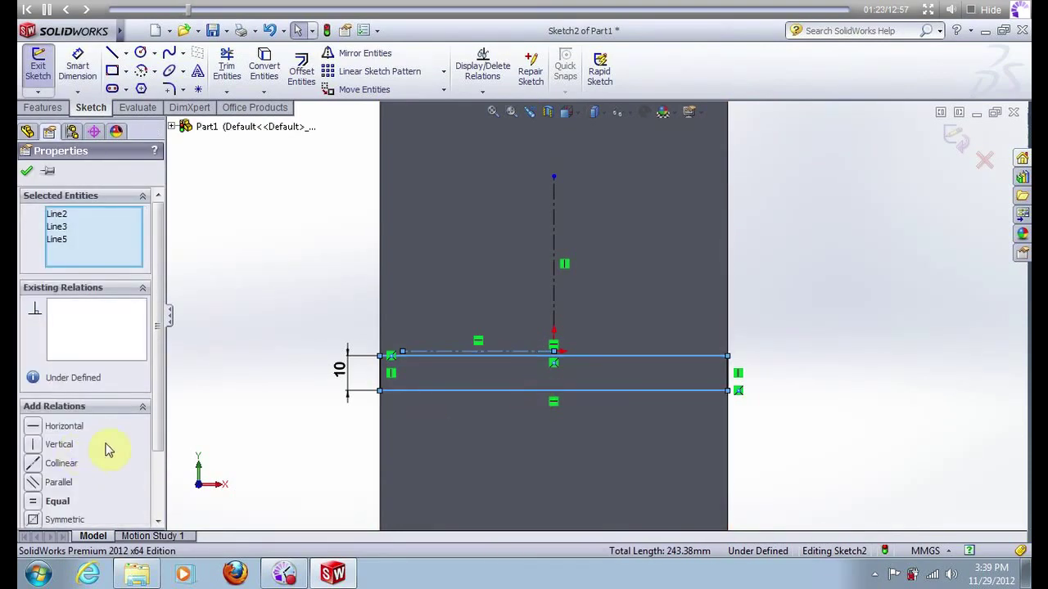
{"action": "left_click", "coordinate": [33, 520]}
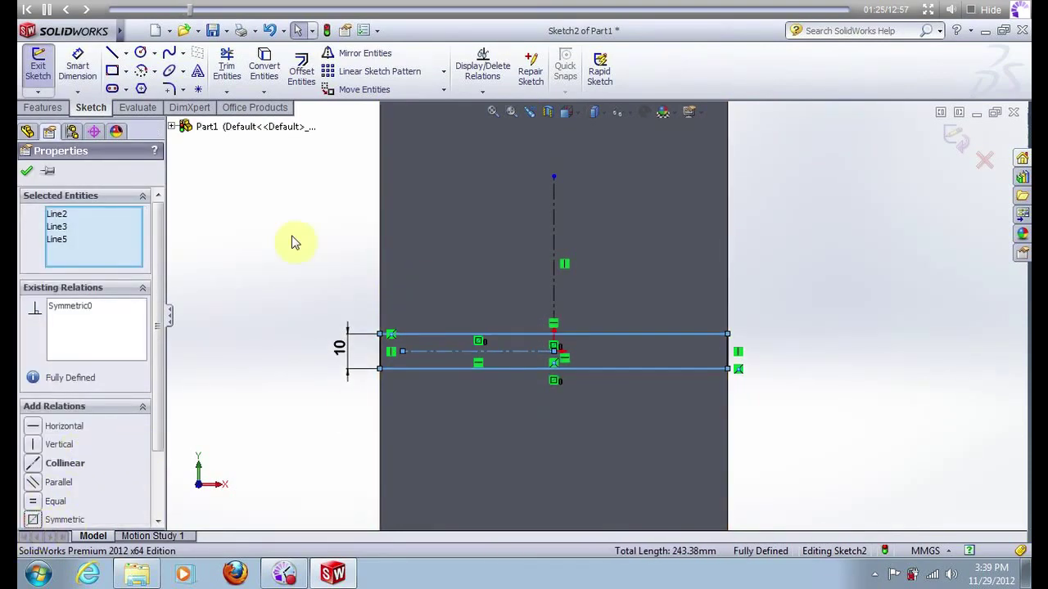
{"action": "key", "text": "Escape"}
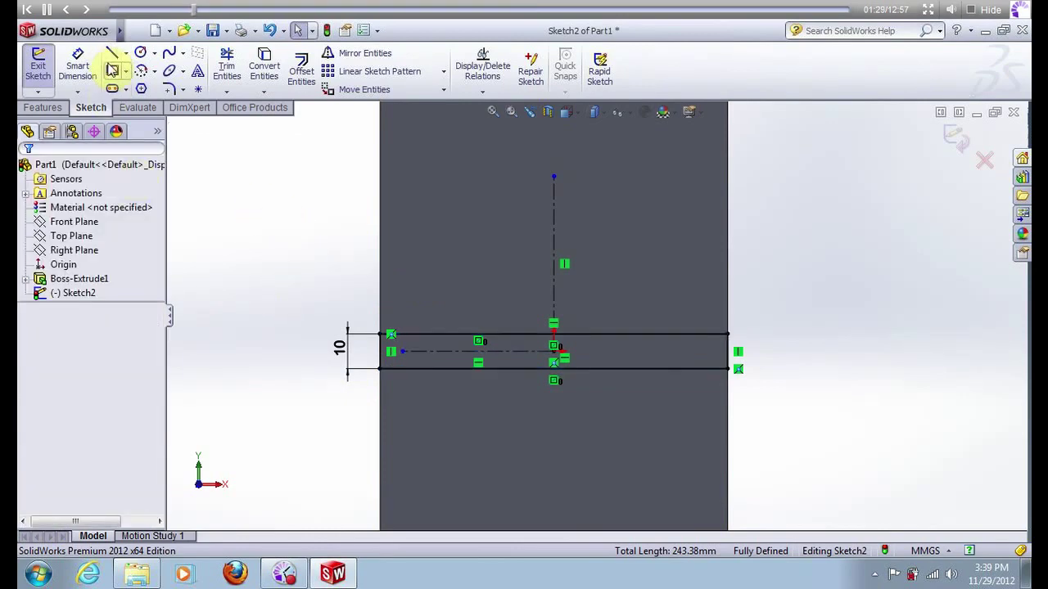
Draw a vertical line up the plate's right edge from the 10 mm rectangle's upper corner and set its length to 30 mm.
{"action": "key", "text": "l"}
{"action": "left_click_drag", "start_coordinate": [728, 334], "coordinate": [728, 263]}
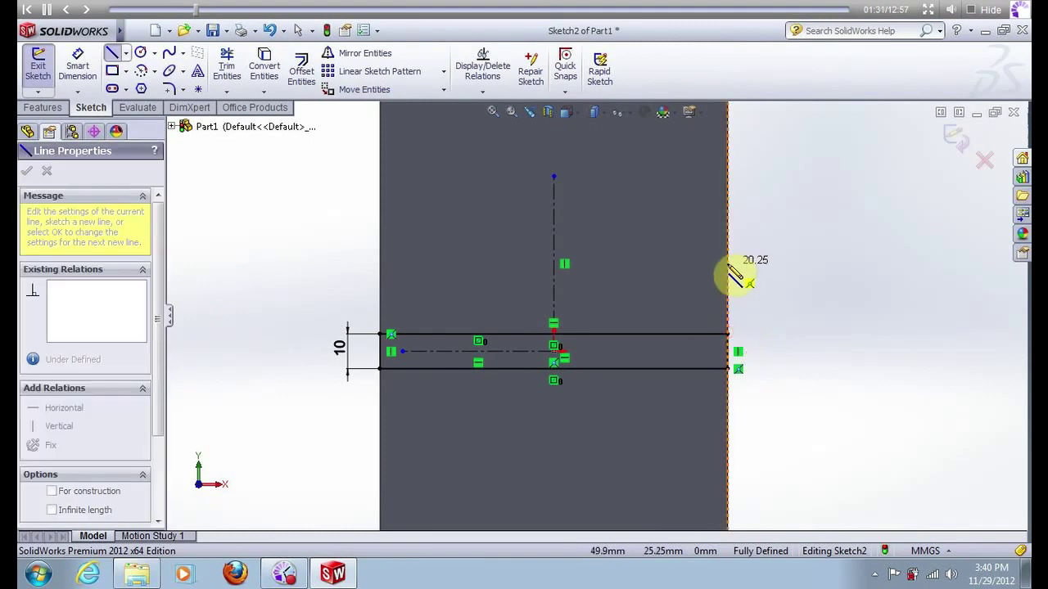
{"action": "key", "text": "Escape"}
{"action": "left_click", "coordinate": [734, 293]}
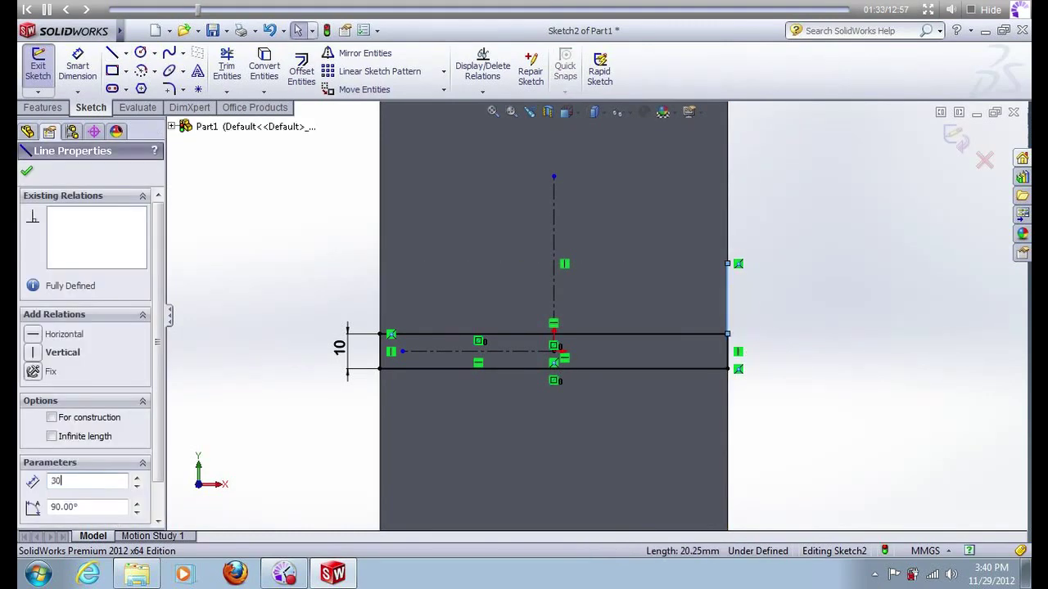
Dimension the vertical line on the plate's right edge as 30 mm.
{"action": "left_click", "coordinate": [77, 67]}
{"action": "left_click", "coordinate": [737, 251]}
{"action": "left_click", "coordinate": [731, 326]}
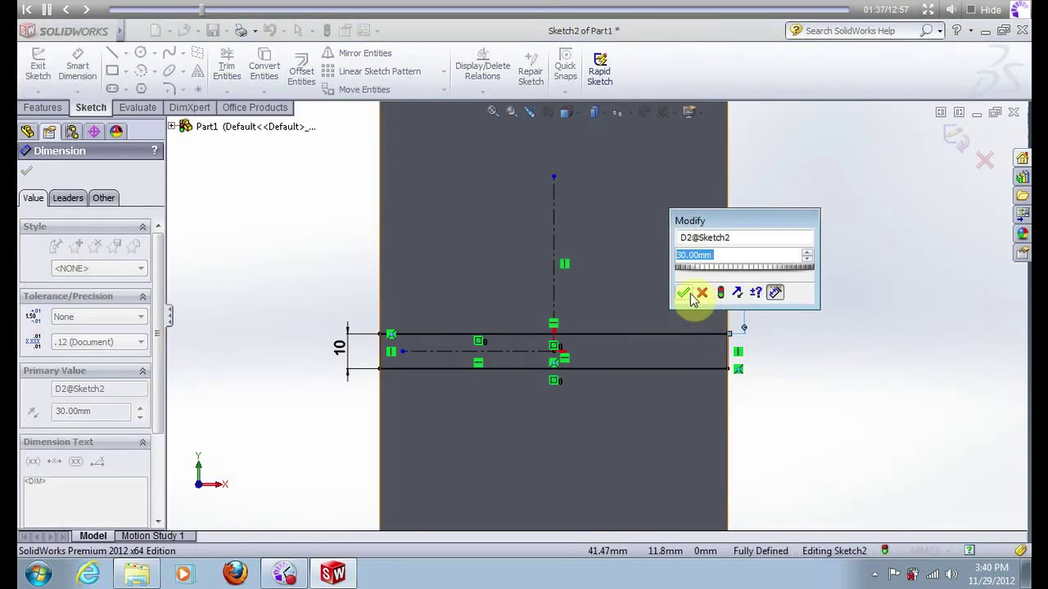
{"action": "left_click", "coordinate": [693, 292]}
Sketch a rectangle about 11 mm wide and 74 mm high along the plate's right edge, starting from the 30 mm line's upper end.
{"action": "left_click", "coordinate": [112, 70]}
{"action": "left_click", "coordinate": [737, 231]}
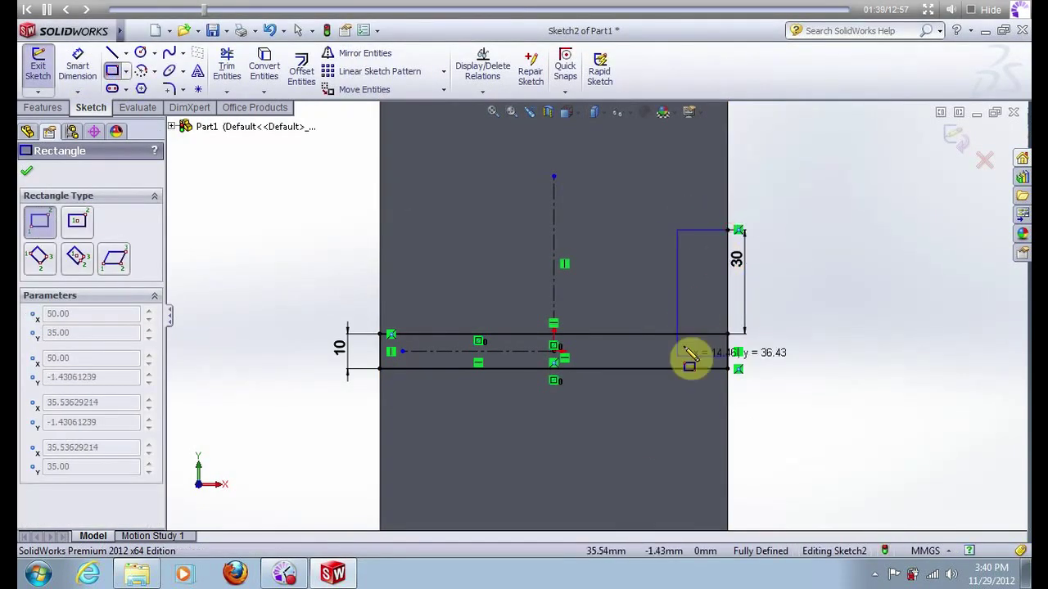
{"action": "left_click", "coordinate": [690, 489]}
{"action": "key", "text": "Escape"}
Slightly shorten the upper side of the rectangle on the plate's right edge and set its long vertical side to 70 mm.
{"action": "left_click", "coordinate": [710, 232]}
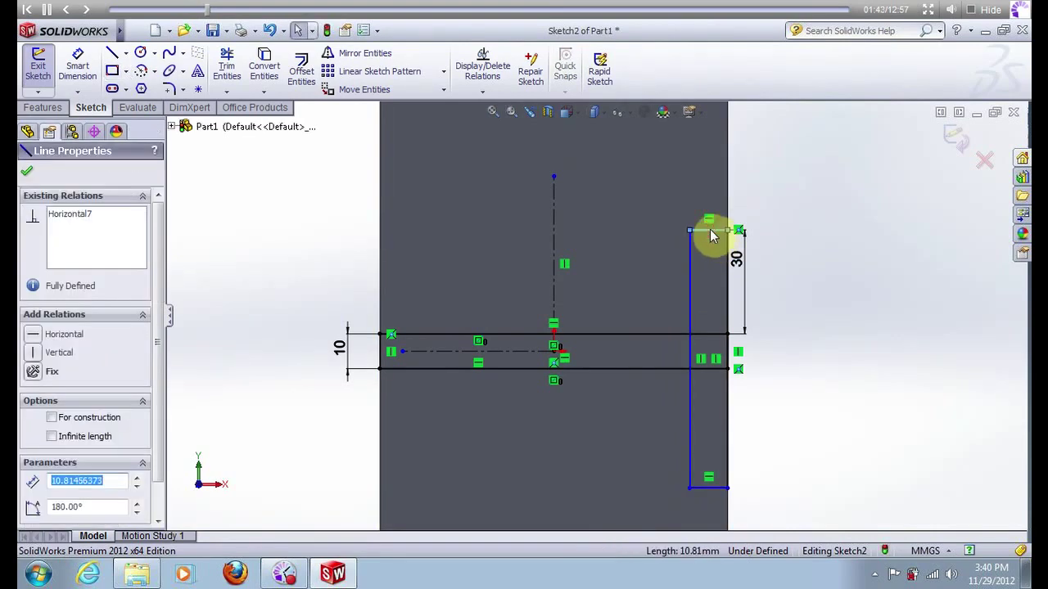
{"action": "left_click", "coordinate": [692, 412]}
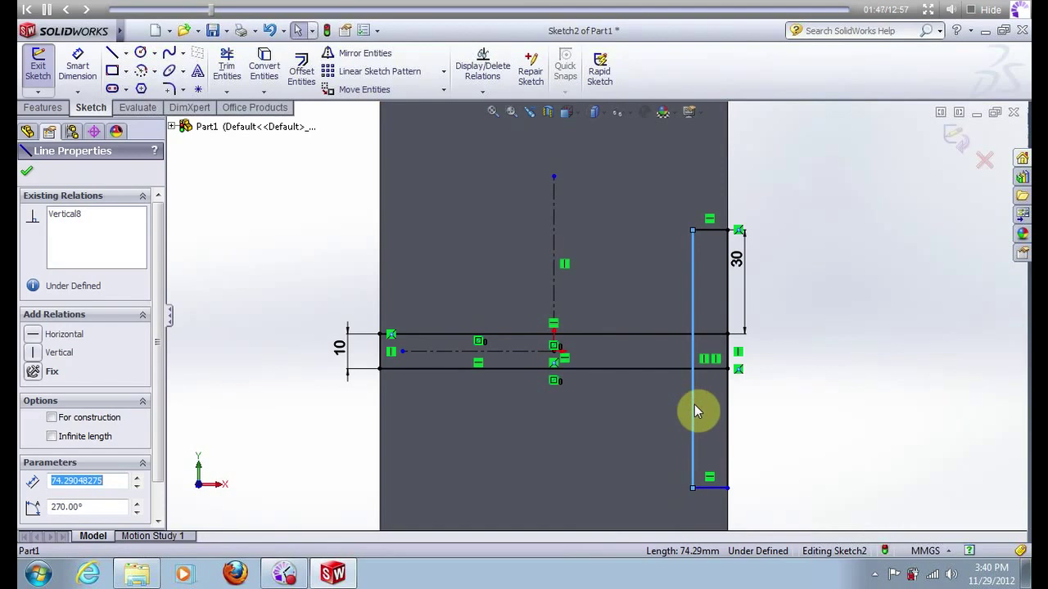
{"action": "type", "text": "70"}
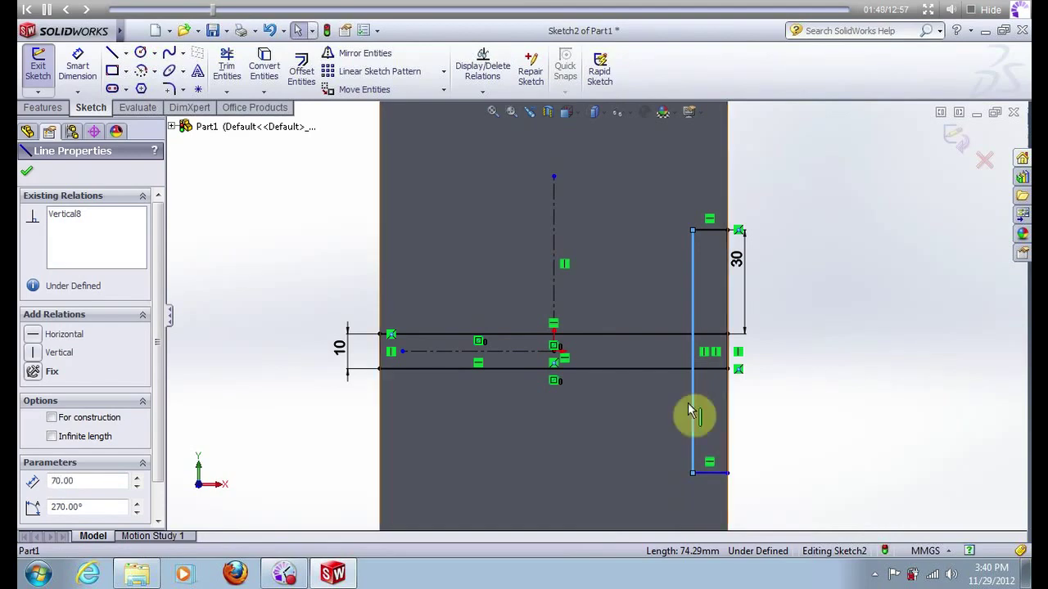
{"action": "left_click", "coordinate": [616, 309]}
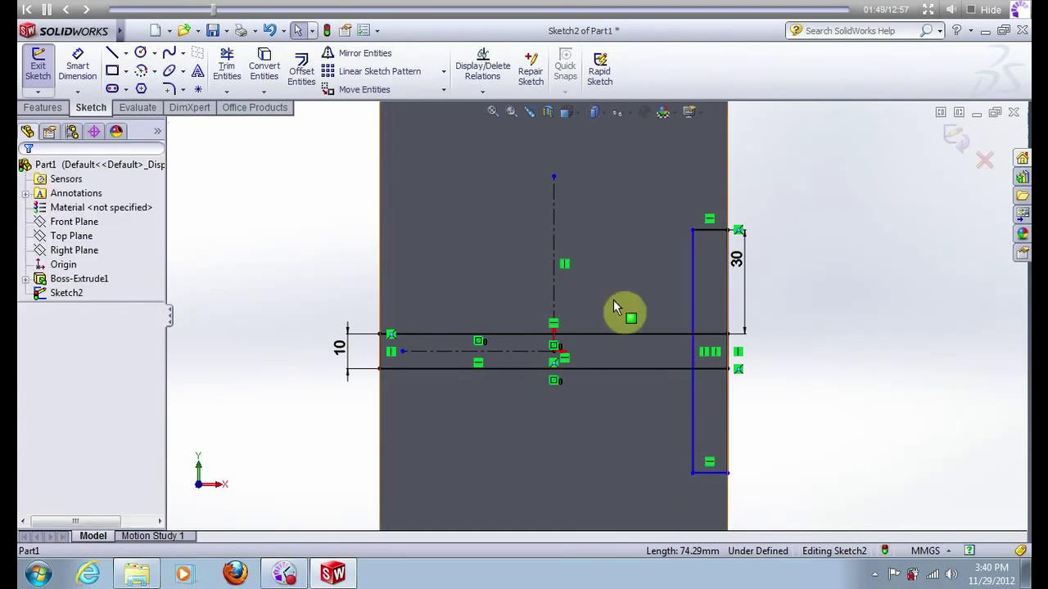
Draw a vertical line from the origin up to the plate's top edge.
{"action": "left_click", "coordinate": [113, 53]}
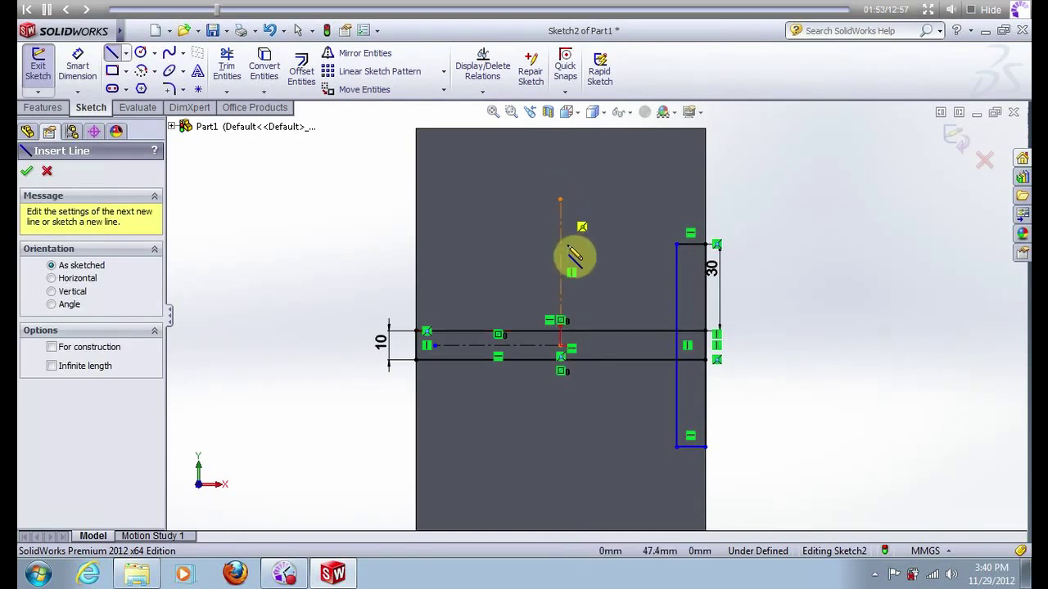
{"action": "left_click", "coordinate": [571, 358]}
{"action": "left_click", "coordinate": [566, 136]}
{"action": "key", "text": "Escape"}
Sketch a rectangle about 16 mm wide from the vertical line's upper end, extending left and down to the plate's bottom edge.
{"action": "left_click", "coordinate": [112, 70]}
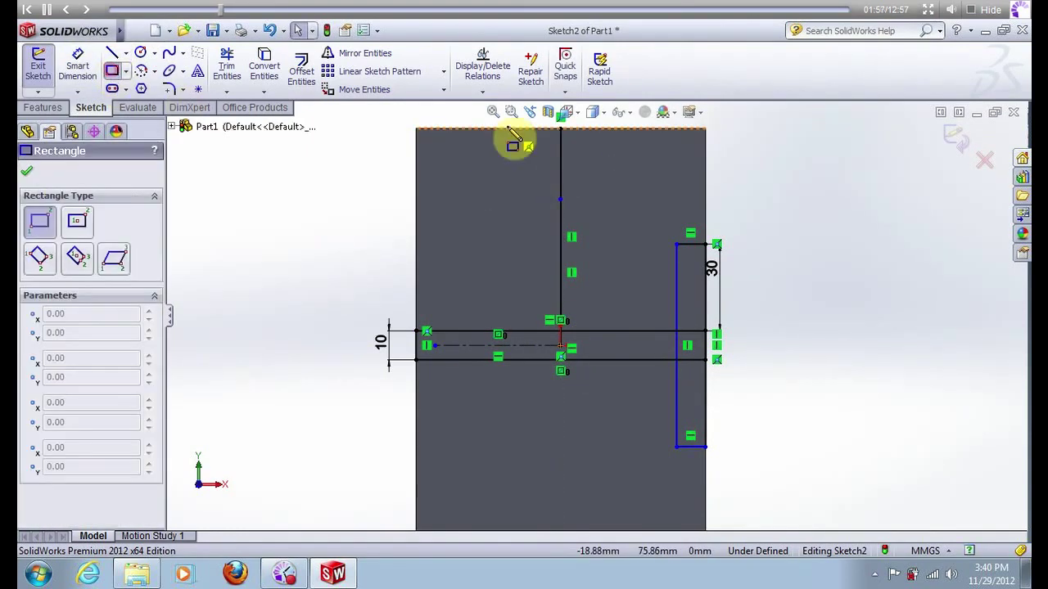
{"action": "left_click", "coordinate": [556, 130]}
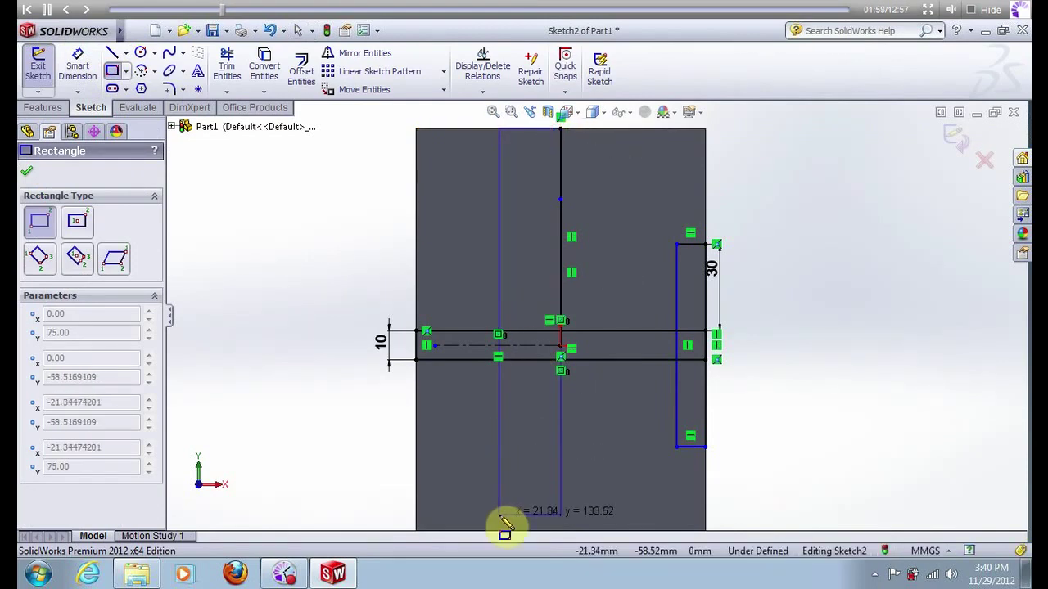
{"action": "key", "text": "z"}
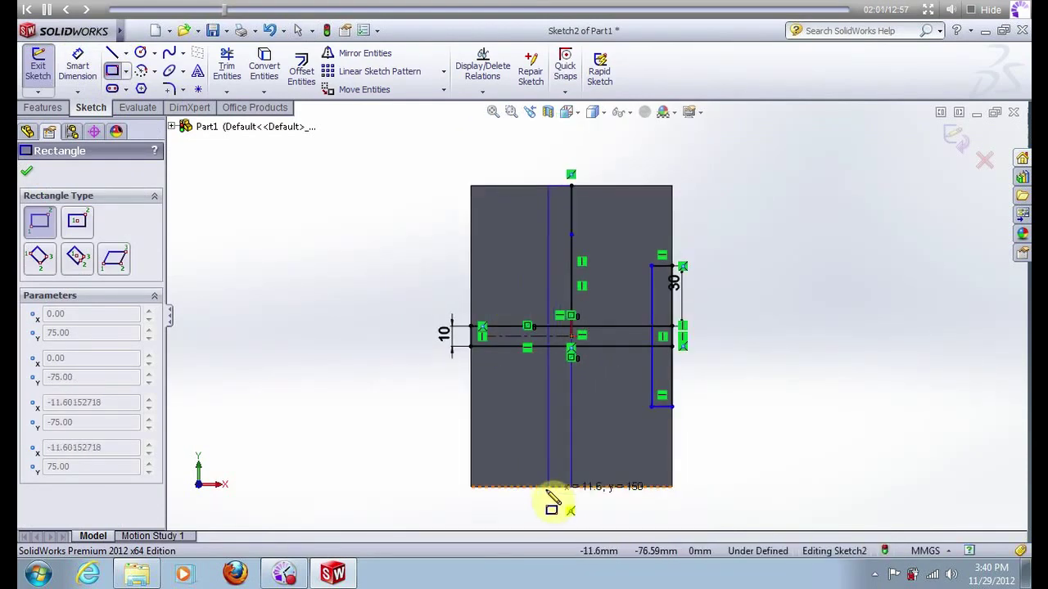
{"action": "left_click", "coordinate": [541, 497]}
{"action": "key", "text": "Escape"}
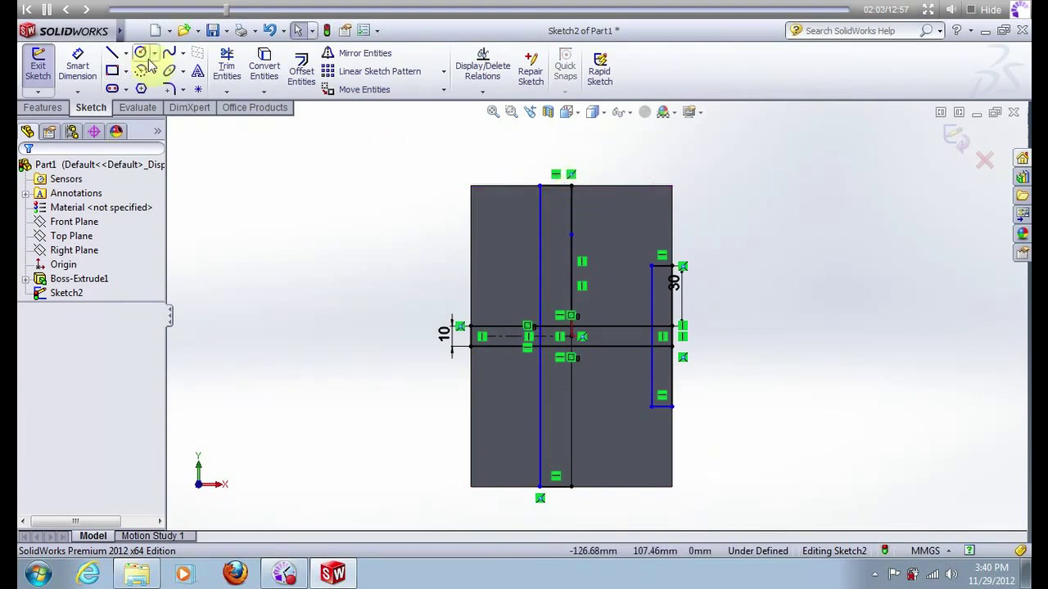
Dimension the width of the full-height rectangle as 25 mm.
{"action": "left_click", "coordinate": [77, 65]}
{"action": "left_click", "coordinate": [557, 187]}
{"action": "left_click", "coordinate": [554, 151]}
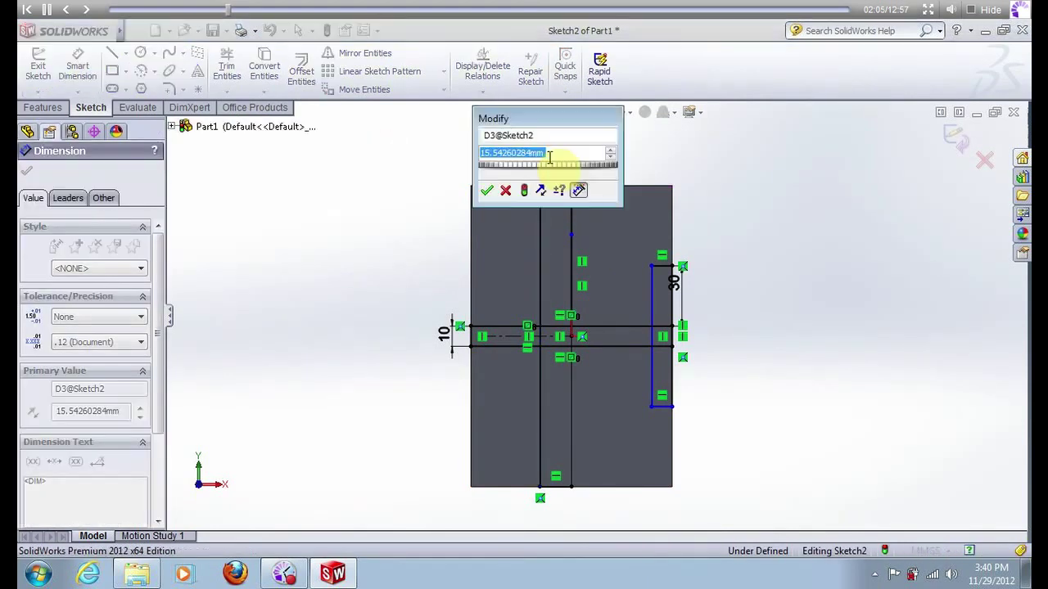
{"action": "type", "text": "25"}
{"action": "scroll", "coordinate": [545, 119], "scroll_direction": "up", "scroll_amount": 1}
{"action": "key", "text": "Return"}
{"action": "key", "text": "Escape"}
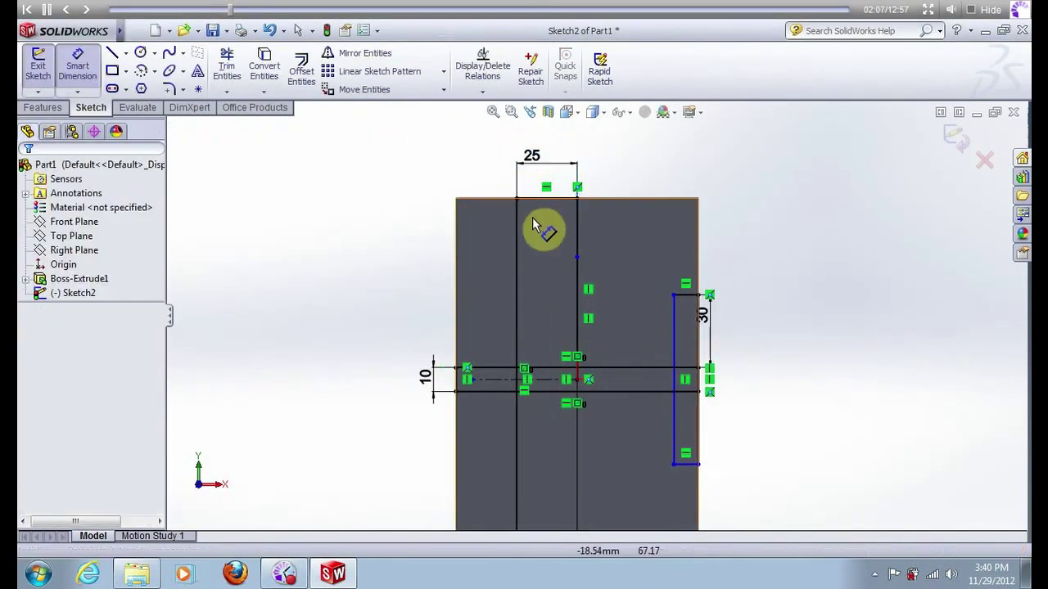
{"action": "key", "text": "Escape"}
Draw a horizontal line along the plate's top edge from the 25 mm rectangle's left corner and set its length to 10 mm.
{"action": "left_click", "coordinate": [114, 54]}
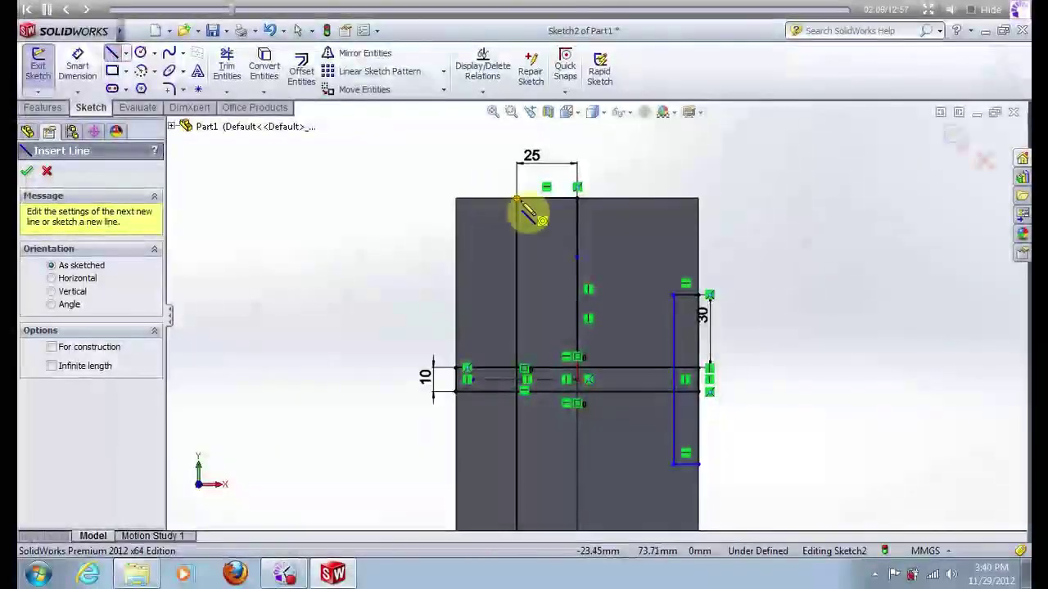
{"action": "left_click", "coordinate": [534, 198]}
{"action": "scroll", "coordinate": [550, 217], "scroll_direction": "up", "scroll_amount": 1}
{"action": "left_click", "coordinate": [506, 202]}
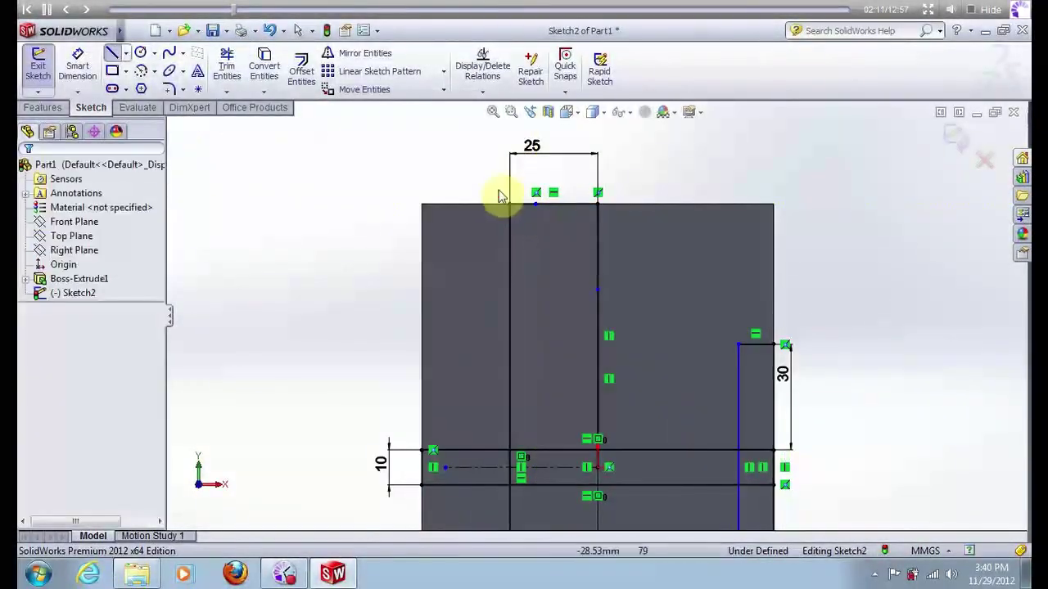
{"action": "key", "text": "Escape"}
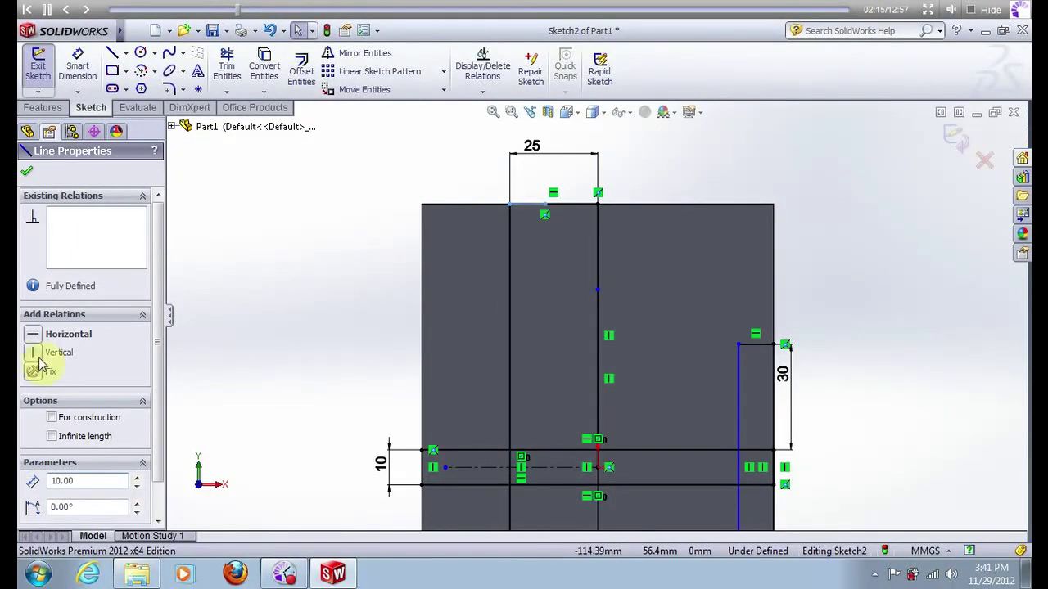
Draw a slanted line from the 10 mm line's right end down to where the tall rectangle's left side meets the horizontal band.
{"action": "left_click", "coordinate": [114, 54]}
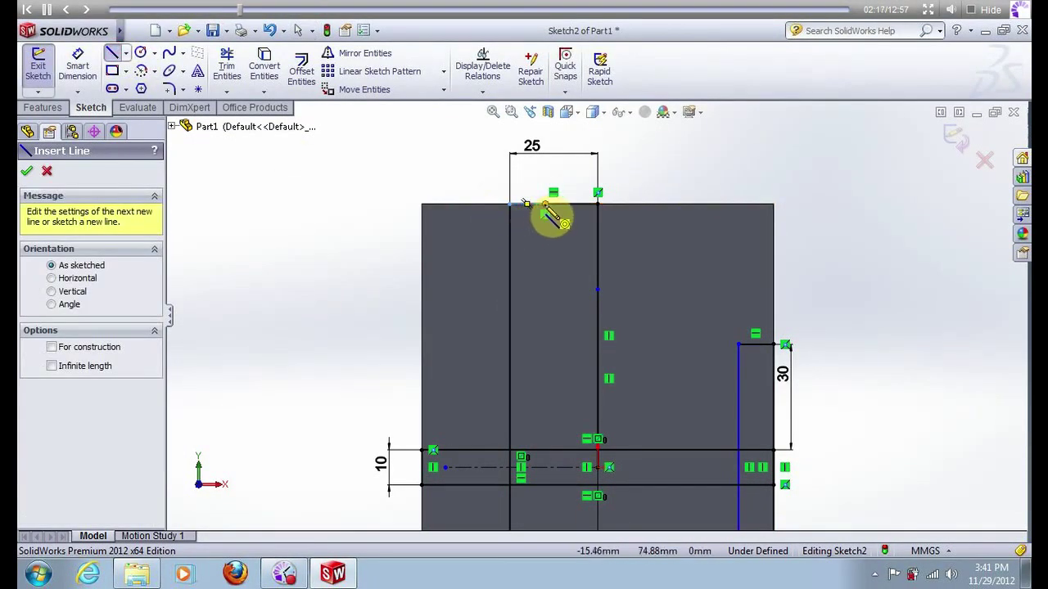
{"action": "left_click", "coordinate": [544, 213]}
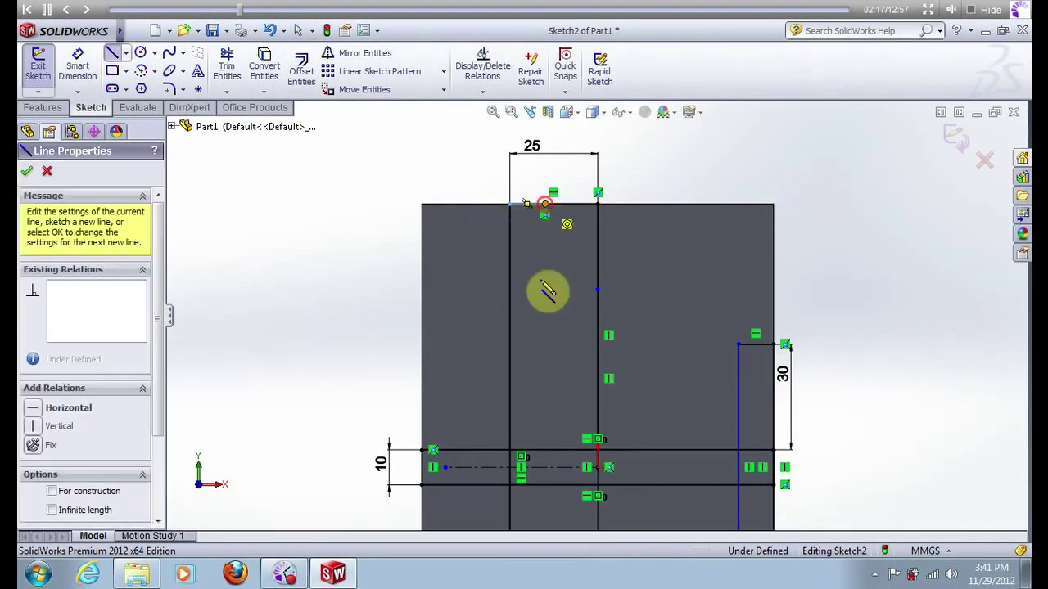
{"action": "left_click", "coordinate": [512, 450]}
{"action": "key", "text": "Escape"}
Mirror the slanted line about the horizontal centerline.
{"action": "scroll", "coordinate": [543, 402], "scroll_direction": "up", "scroll_amount": 5}
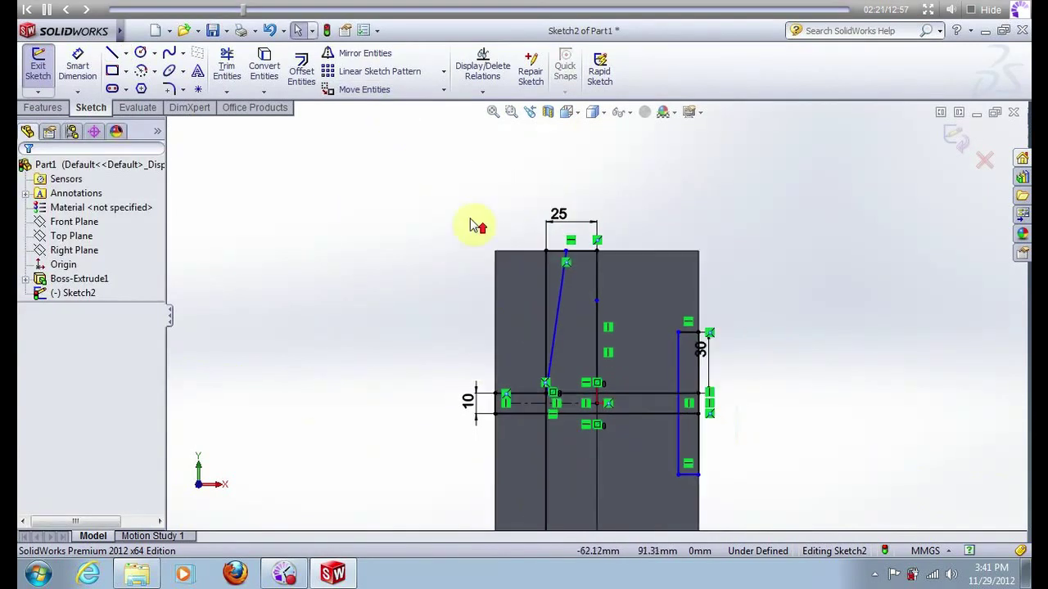
{"action": "left_click", "coordinate": [566, 304]}
{"action": "left_click", "coordinate": [341, 51]}
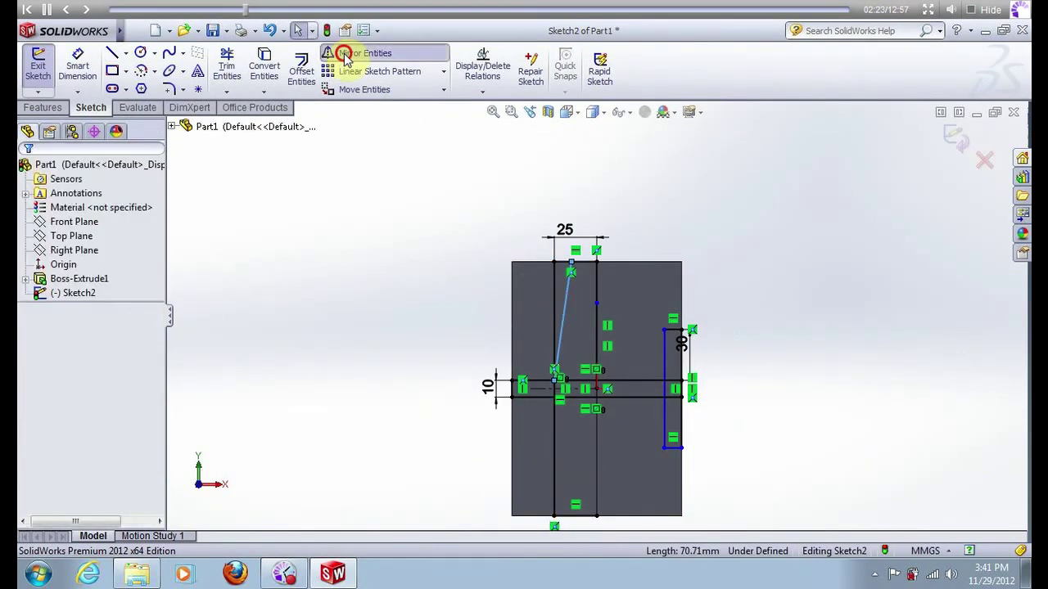
{"action": "left_click", "coordinate": [73, 374]}
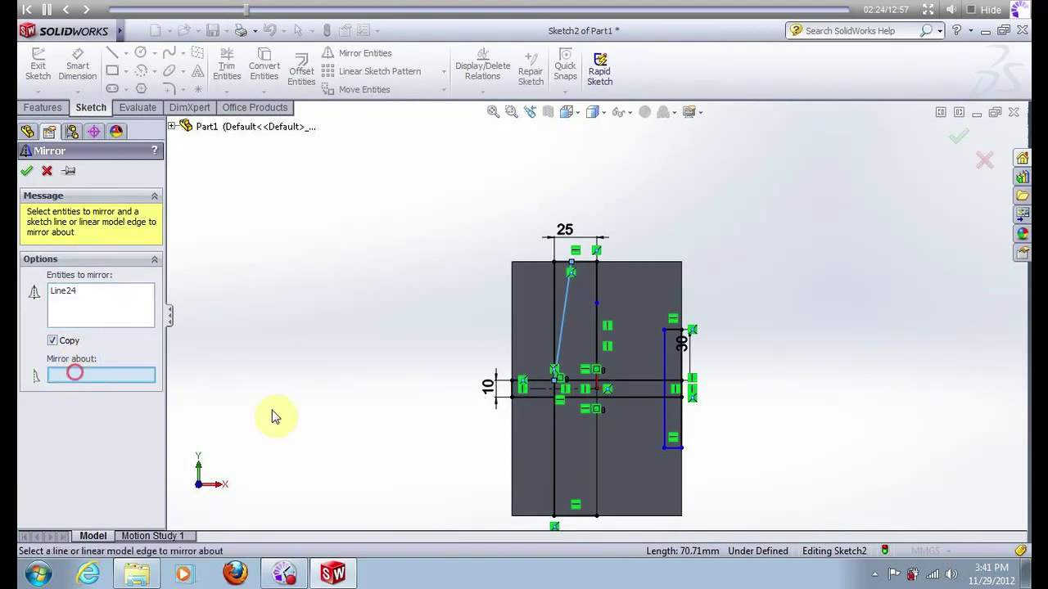
{"action": "left_click", "coordinate": [547, 397]}
{"action": "left_click", "coordinate": [27, 173]}
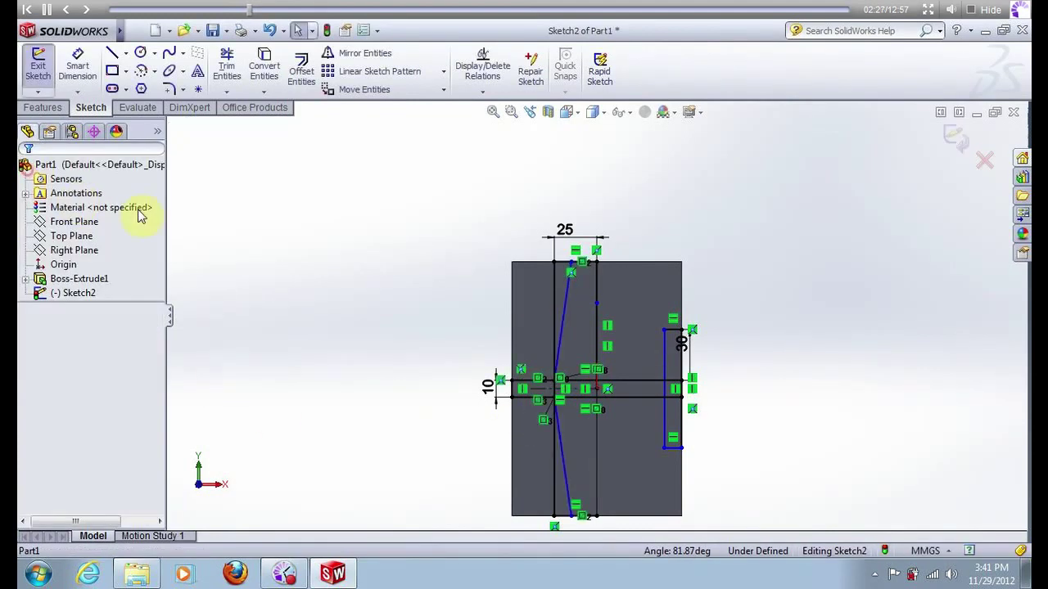
Trim away the portions of the 25 mm rectangle lying outside the two slanted lines at its upper and lower left corners.
{"action": "left_click", "coordinate": [231, 65]}
{"action": "left_click", "coordinate": [562, 253]}
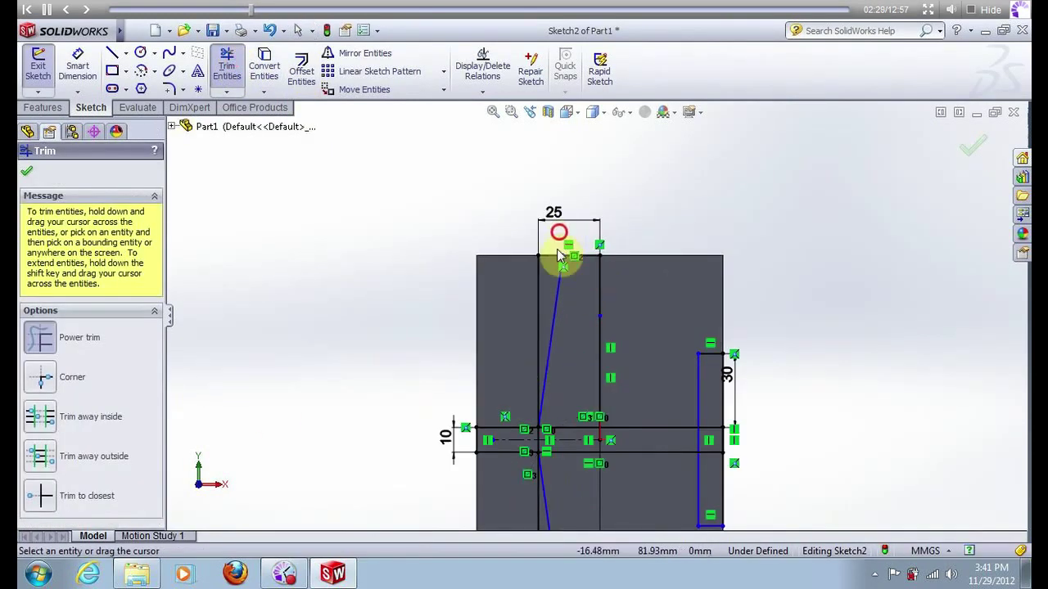
{"action": "scroll", "coordinate": [540, 460], "scroll_direction": "up", "scroll_amount": 2}
{"action": "scroll", "coordinate": [558, 401], "scroll_direction": "down", "scroll_amount": 3}
{"action": "left_click_drag", "start_coordinate": [563, 417], "coordinate": [589, 480]}
Trim the vertical lines that cross the interior of the 10 mm high horizontal band.
{"action": "scroll", "coordinate": [682, 328], "scroll_direction": "down", "scroll_amount": 2}
{"action": "left_click_drag", "start_coordinate": [484, 317], "coordinate": [721, 330]}
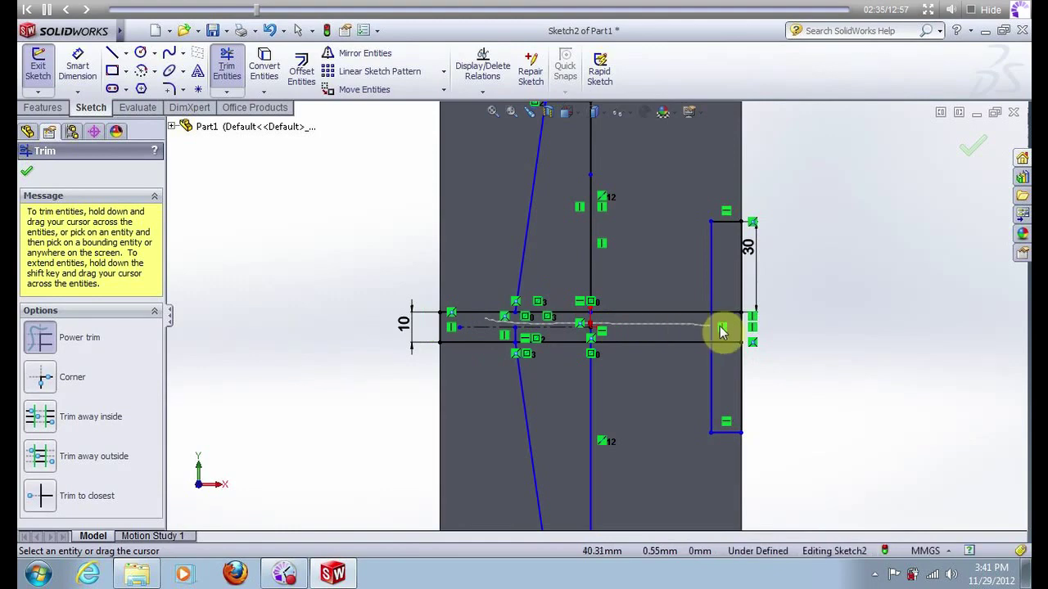
{"action": "mouse_move", "coordinate": [586, 335]}
{"action": "left_mouse_down"}
{"action": "mouse_move", "coordinate": [507, 331]}
{"action": "mouse_move", "coordinate": [737, 336]}
{"action": "left_mouse_up"}
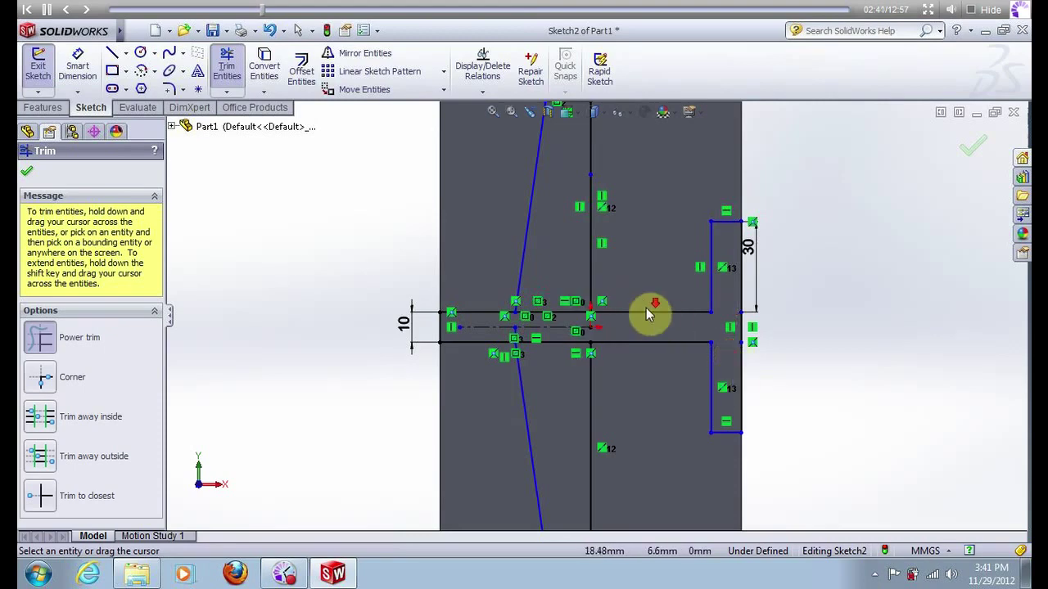
Trim the horizontal band's long sides between the slanted lines and the vertical line through the origin.
{"action": "scroll", "coordinate": [646, 311], "scroll_direction": "down", "scroll_amount": 2}
{"action": "left_click_drag", "start_coordinate": [483, 287], "coordinate": [500, 409]}
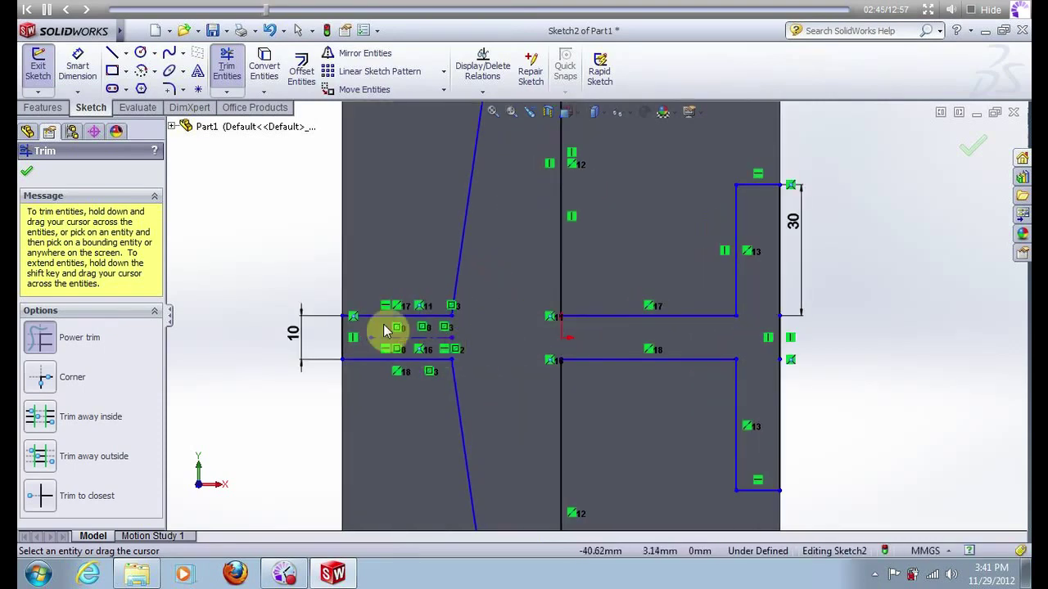
{"action": "key", "text": "f"}
{"action": "key", "text": "Escape"}
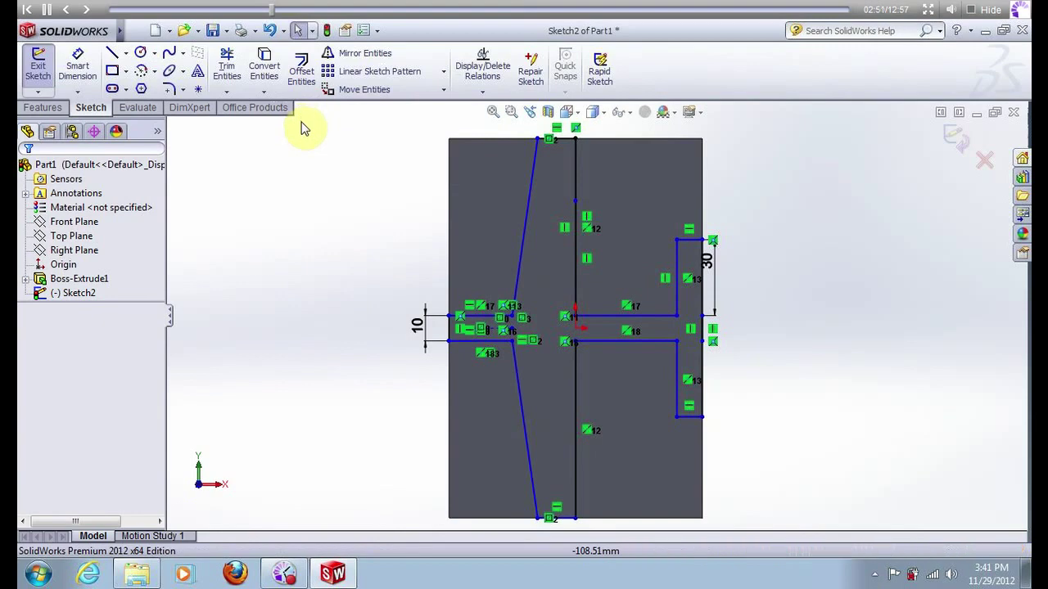
Sketch a rectangle around the whole plate outline, from its upper left corner to its lower right corner.
{"action": "left_click", "coordinate": [112, 70]}
{"action": "left_click", "coordinate": [449, 139]}
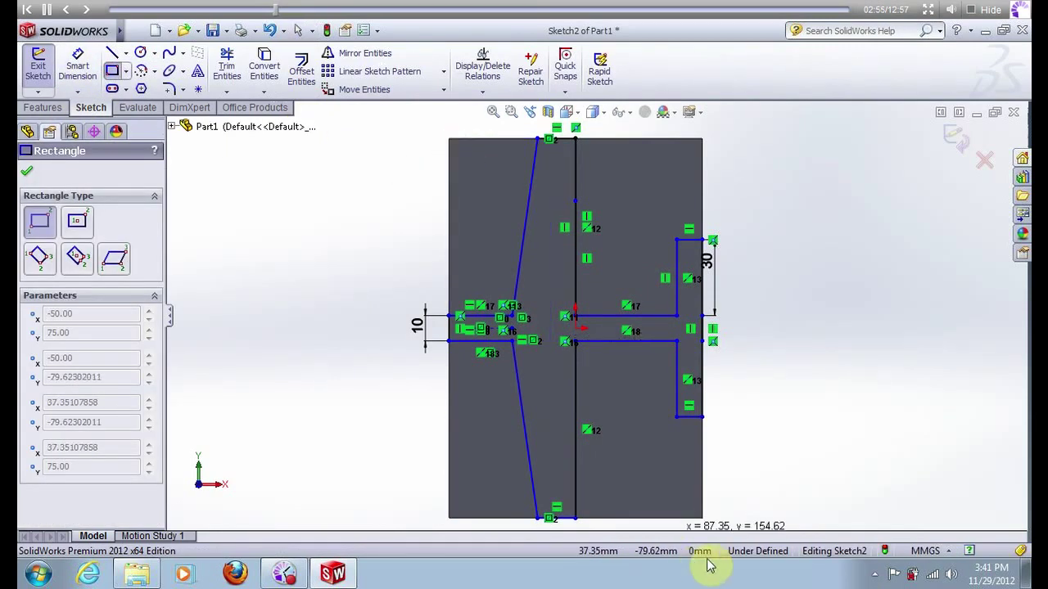
{"action": "left_click", "coordinate": [701, 519]}
{"action": "key", "text": "Escape"}
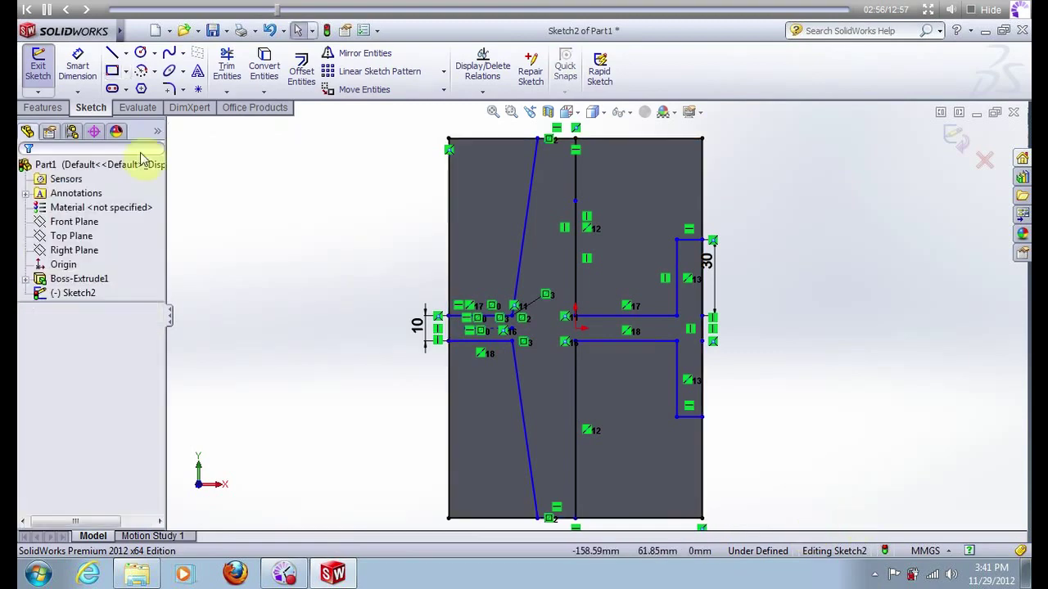
Create an extruded cut Through All from the four sketch regions surrounding the airplane-shaped profile.
{"action": "left_click", "coordinate": [43, 107]}
{"action": "left_click", "coordinate": [244, 69]}
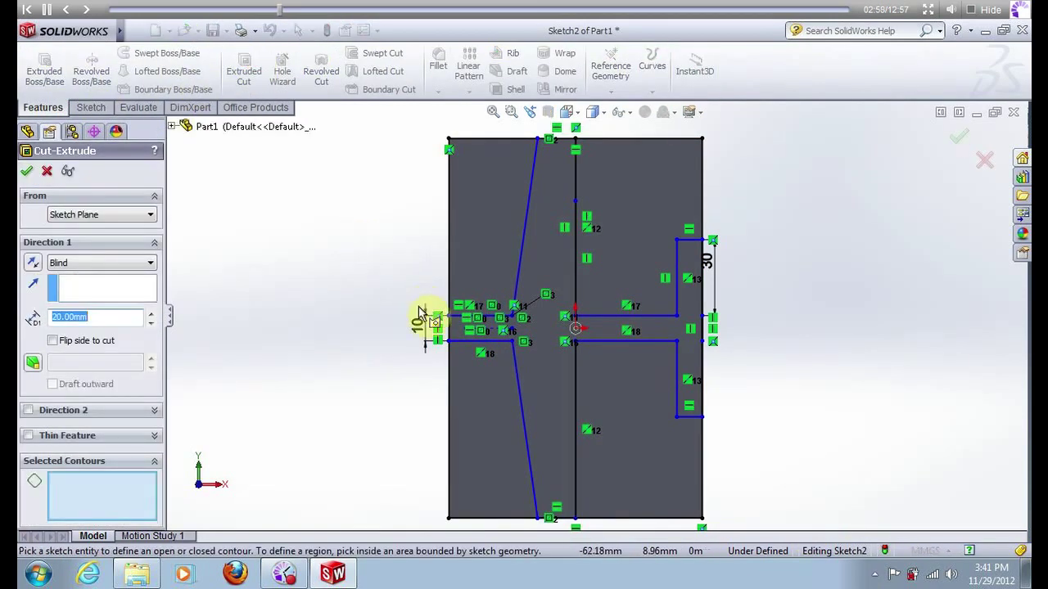
{"action": "left_click", "coordinate": [479, 235]}
{"action": "left_click", "coordinate": [492, 410]}
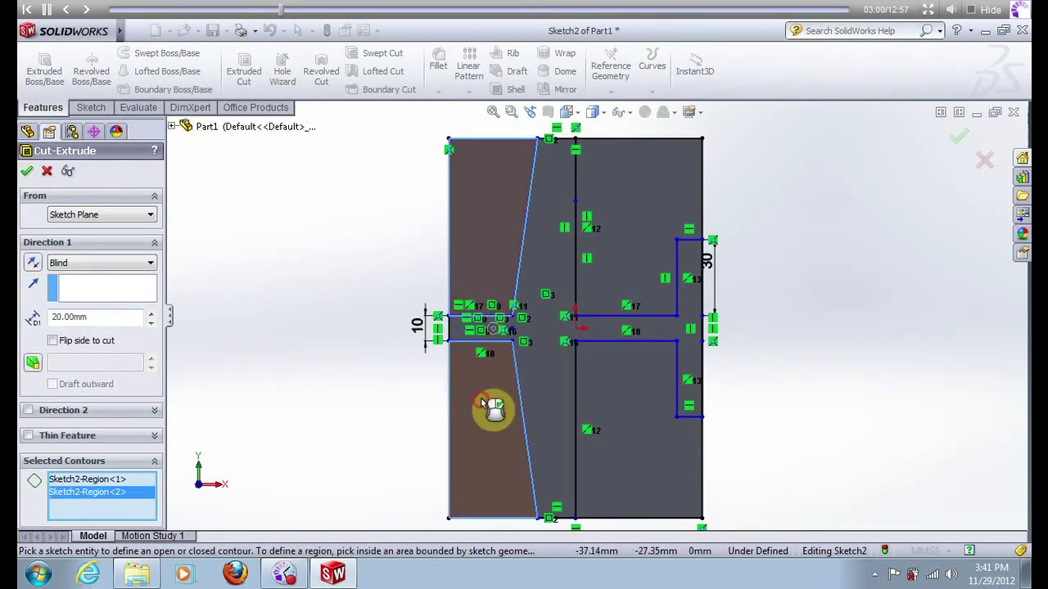
{"action": "left_click", "coordinate": [610, 401]}
{"action": "left_click", "coordinate": [637, 252]}
{"action": "left_click", "coordinate": [90, 263]}
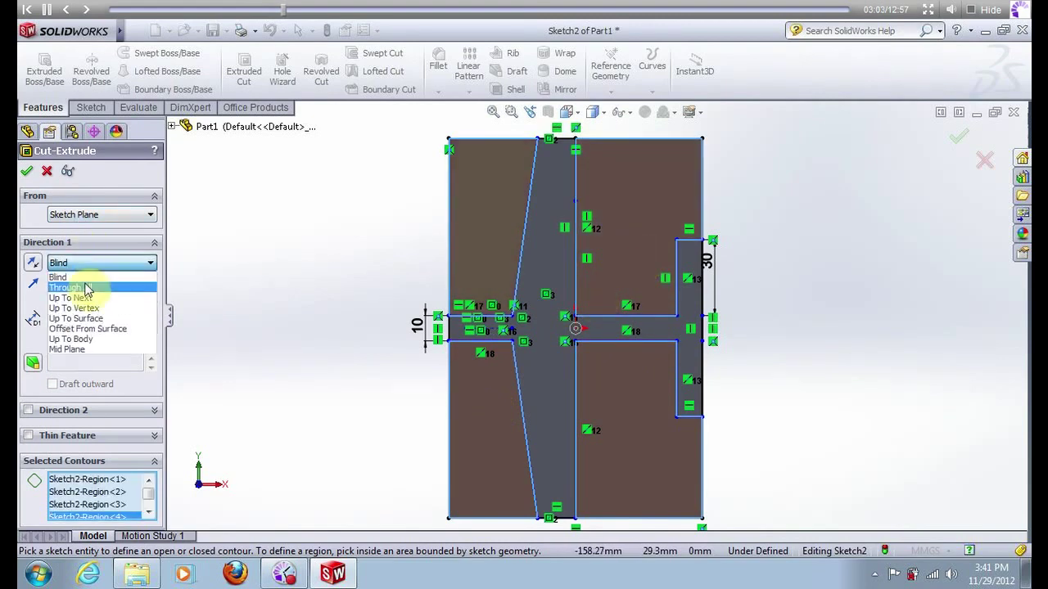
{"action": "left_click", "coordinate": [73, 285]}
{"action": "left_click", "coordinate": [27, 171]}
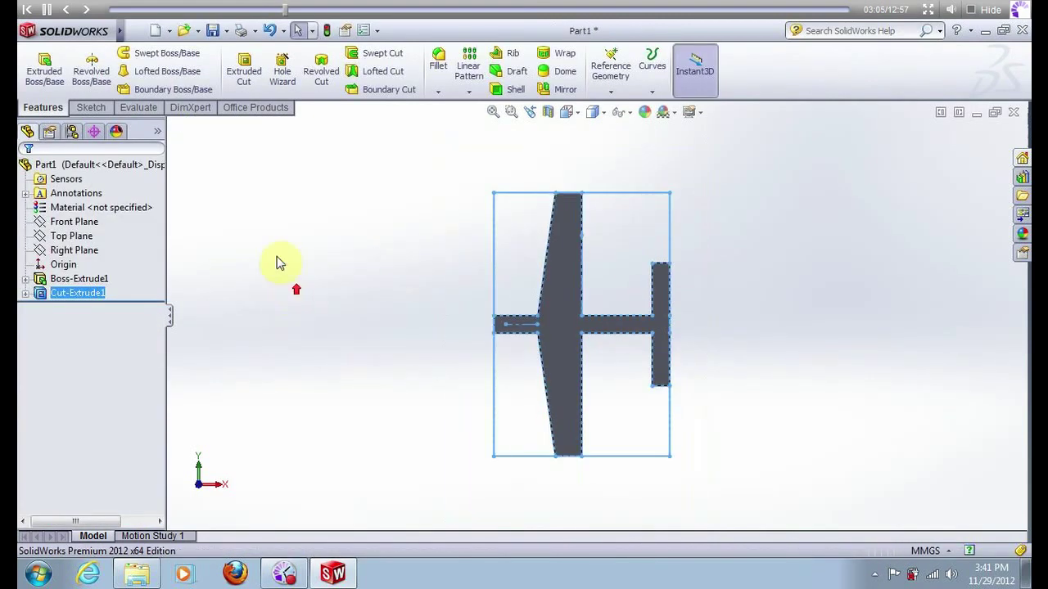
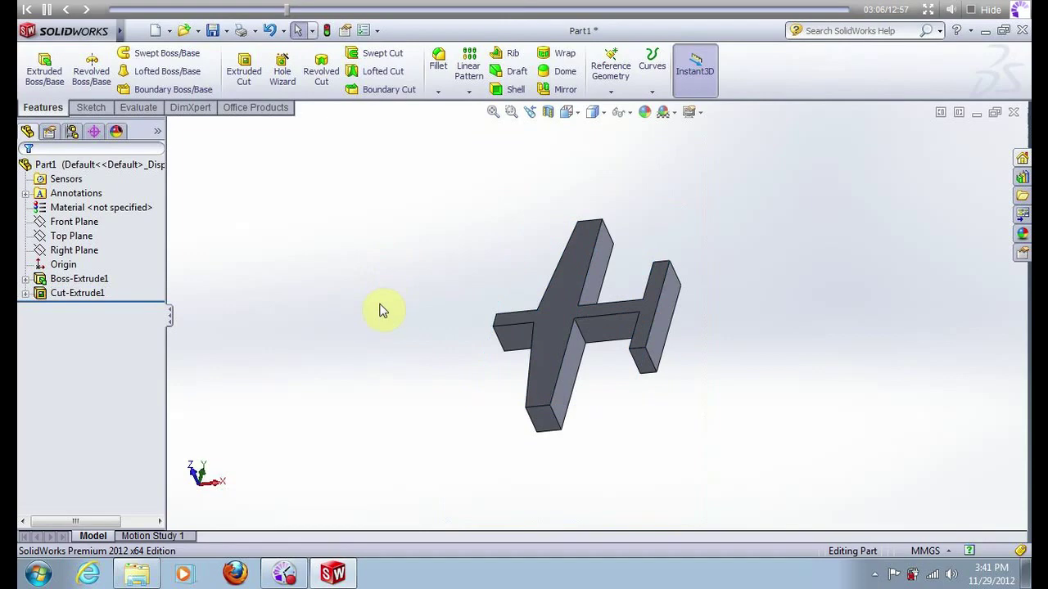
Start a sketch on the side face of the narrow beam between wing and tail, and view it straight on.
{"action": "scroll", "coordinate": [596, 332], "scroll_direction": "down", "scroll_amount": 5}
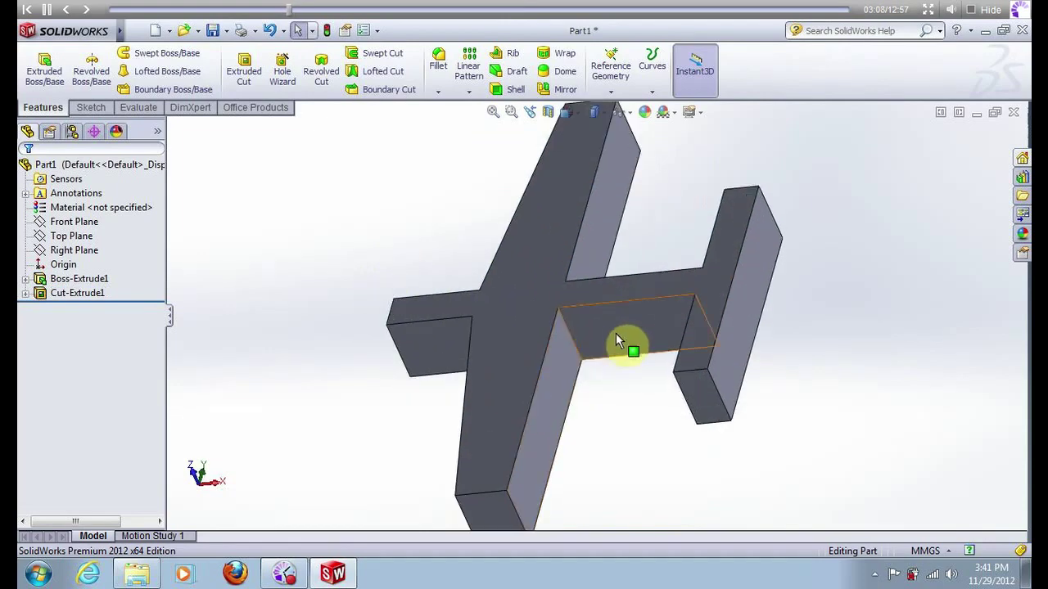
{"action": "left_click", "coordinate": [615, 324]}
{"action": "right_click", "coordinate": [623, 315]}
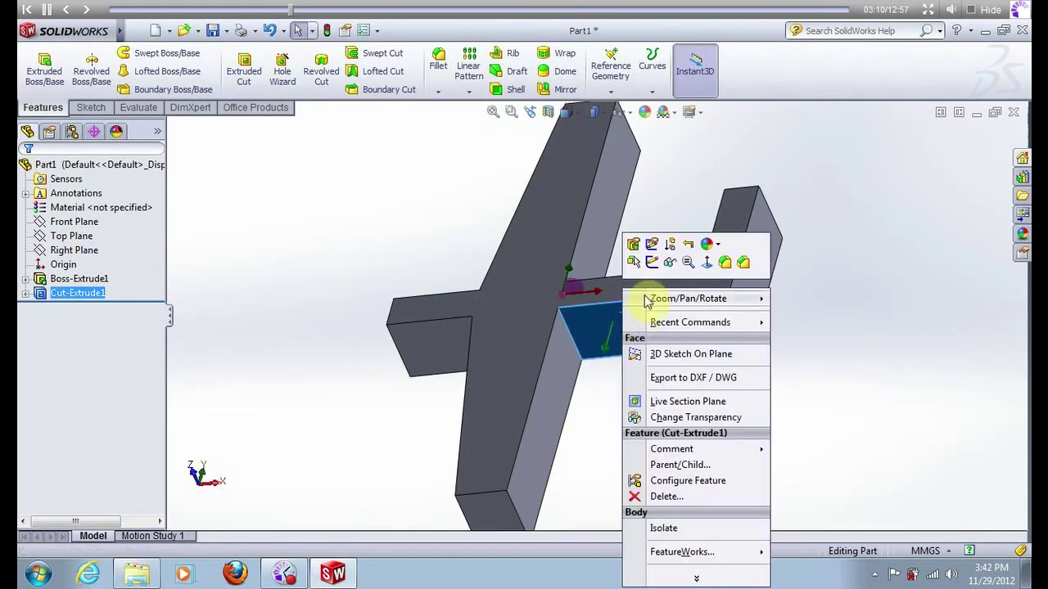
{"action": "left_click", "coordinate": [651, 262]}
{"action": "right_click", "coordinate": [72, 311]}
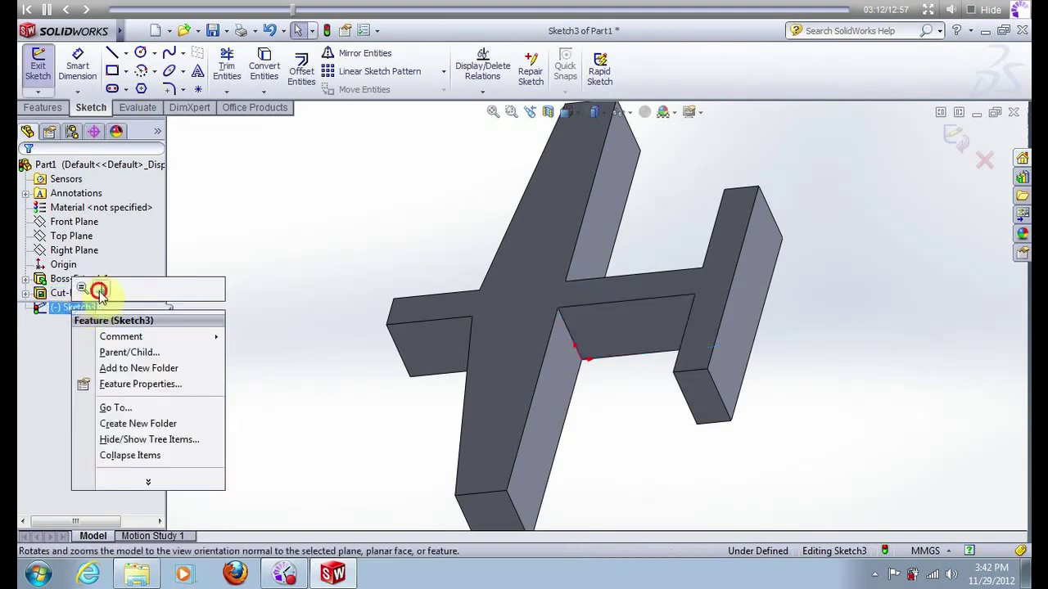
{"action": "left_click", "coordinate": [340, 367]}
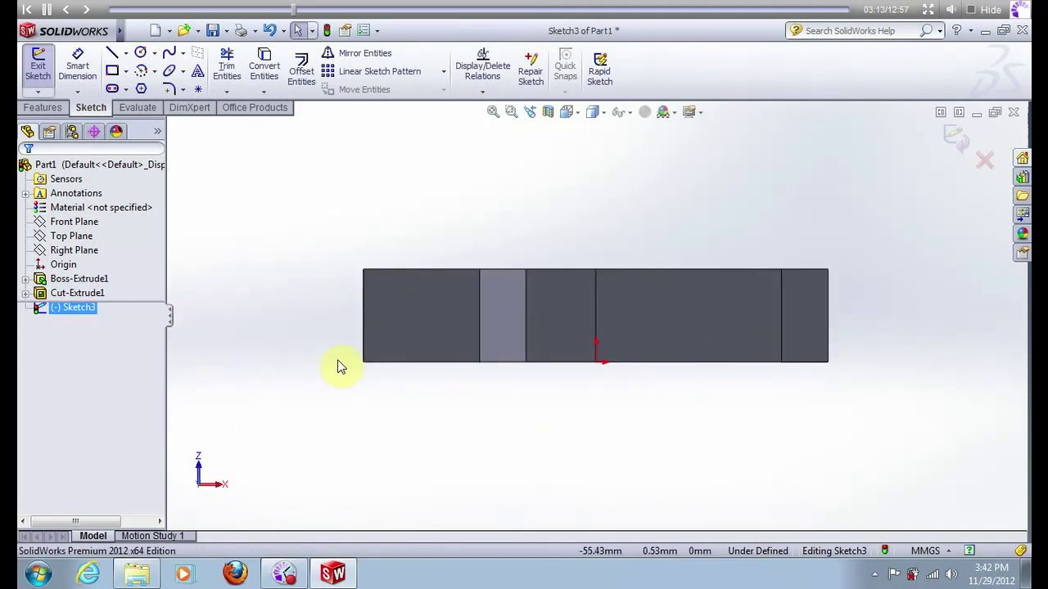
Sketch a rectangle down from the plate's upper edge, spanning the gap between wing and tail, and set its height to 15 mm.
{"action": "left_click", "coordinate": [112, 70]}
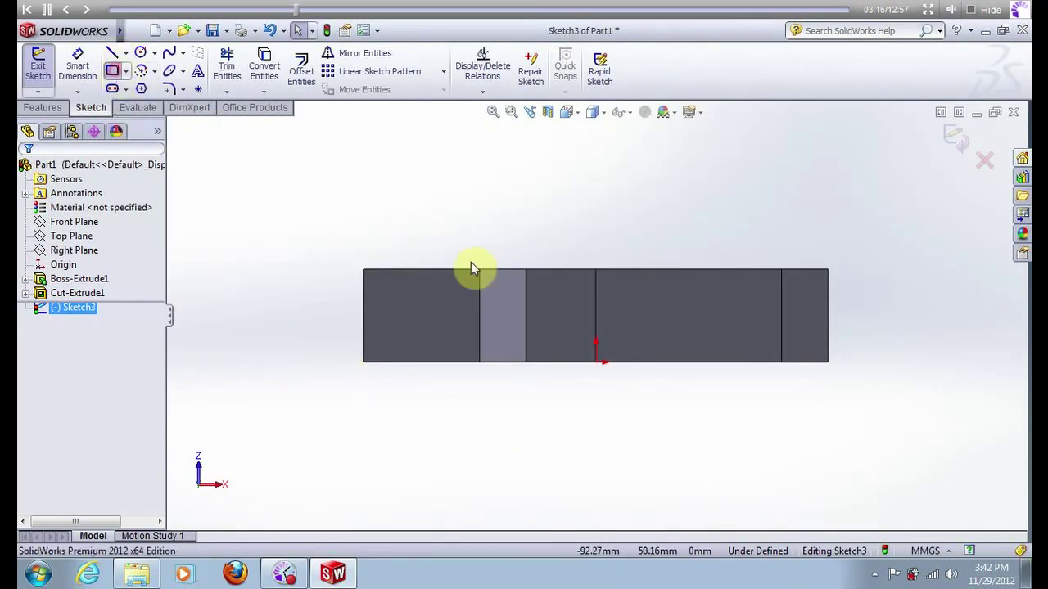
{"action": "left_click", "coordinate": [595, 269]}
{"action": "left_click", "coordinate": [782, 326]}
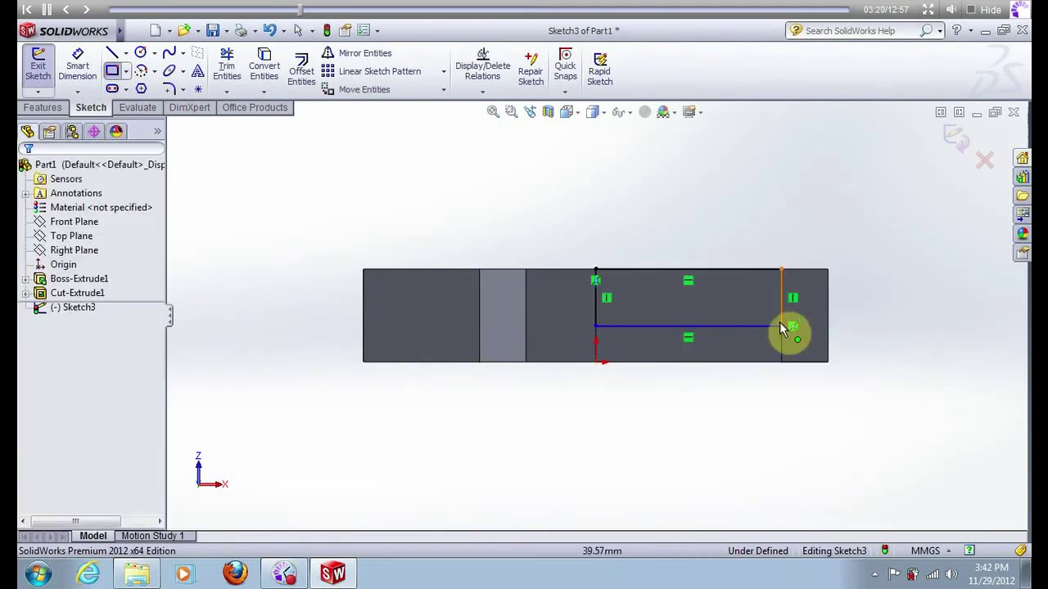
{"action": "key", "text": "Escape"}
{"action": "left_click", "coordinate": [782, 300]}
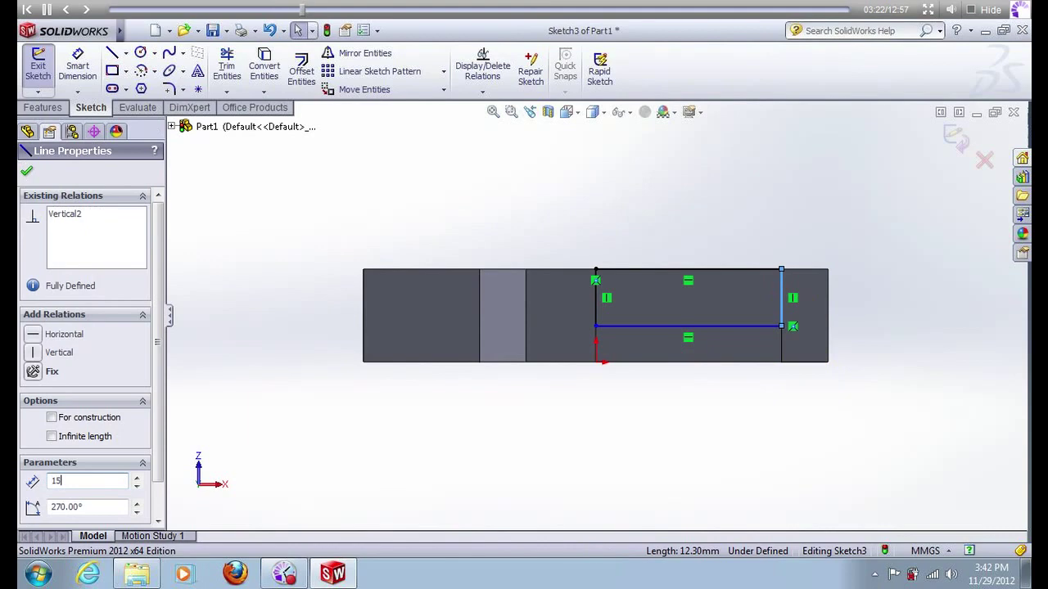
{"action": "left_click", "coordinate": [27, 174]}
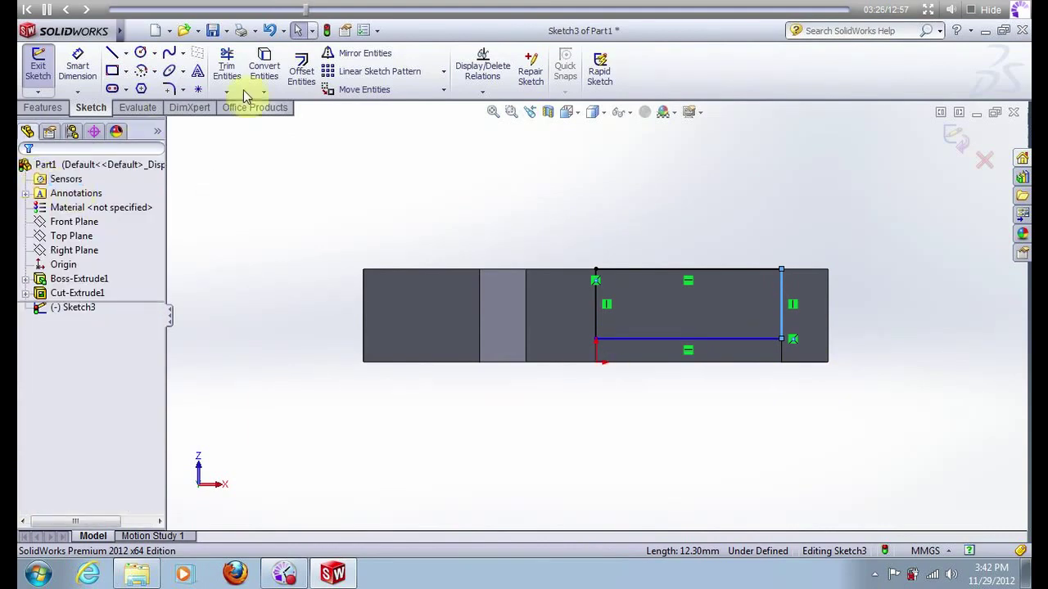
Sketch a vertical line down from the upper end of the edge where nose meets wing, with a length of 5 mm.
{"action": "left_click", "coordinate": [113, 54]}
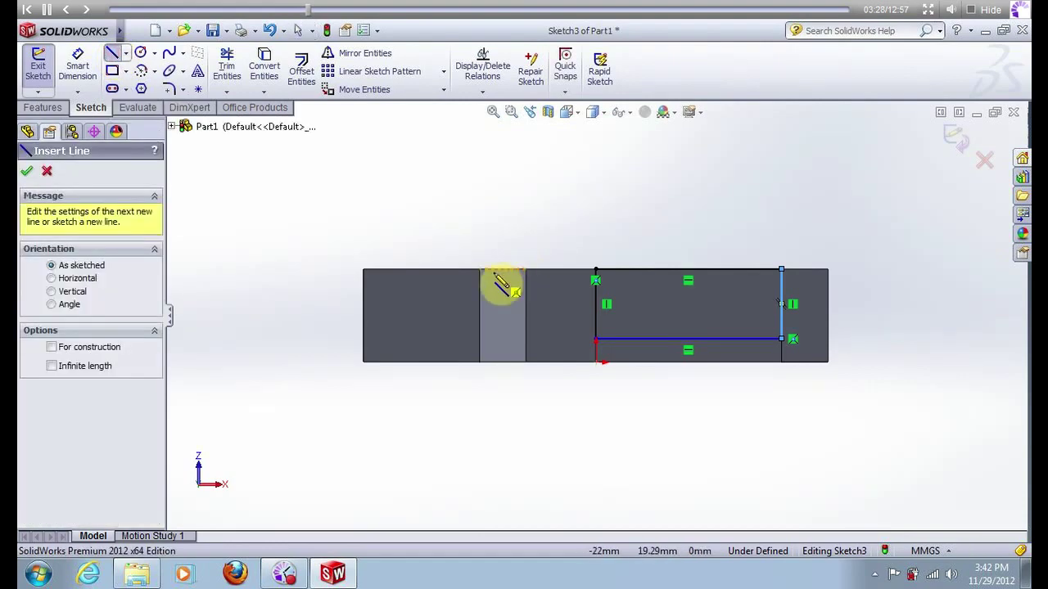
{"action": "left_click_drag", "start_coordinate": [481, 272], "coordinate": [484, 303]}
{"action": "key", "text": "Escape"}
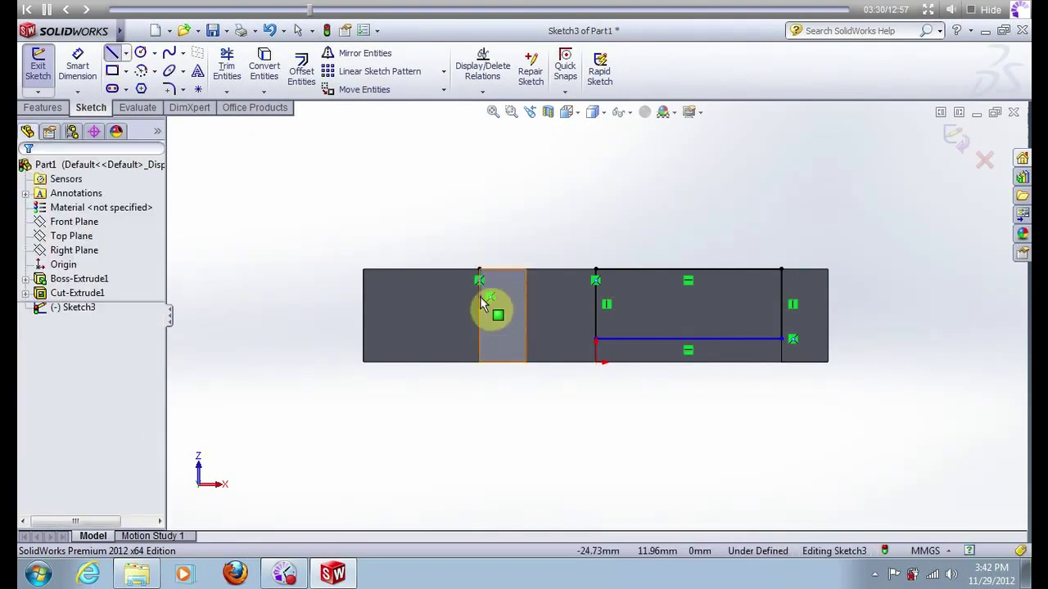
{"action": "left_click", "coordinate": [488, 297]}
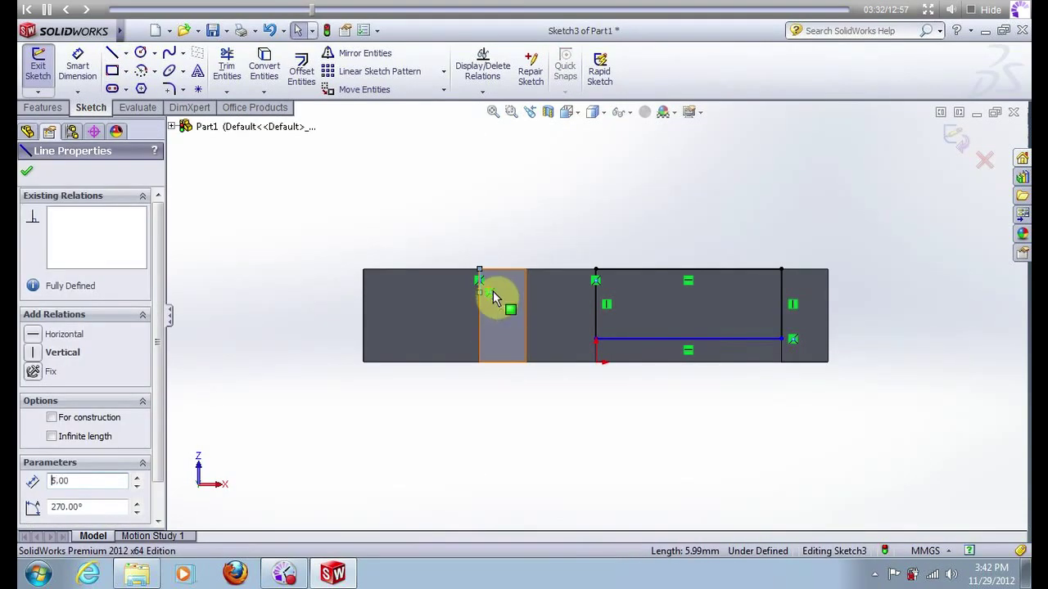
Sketch a vertical line up from the nose's lower front corner, with a length of 5 mm.
{"action": "left_click", "coordinate": [114, 53]}
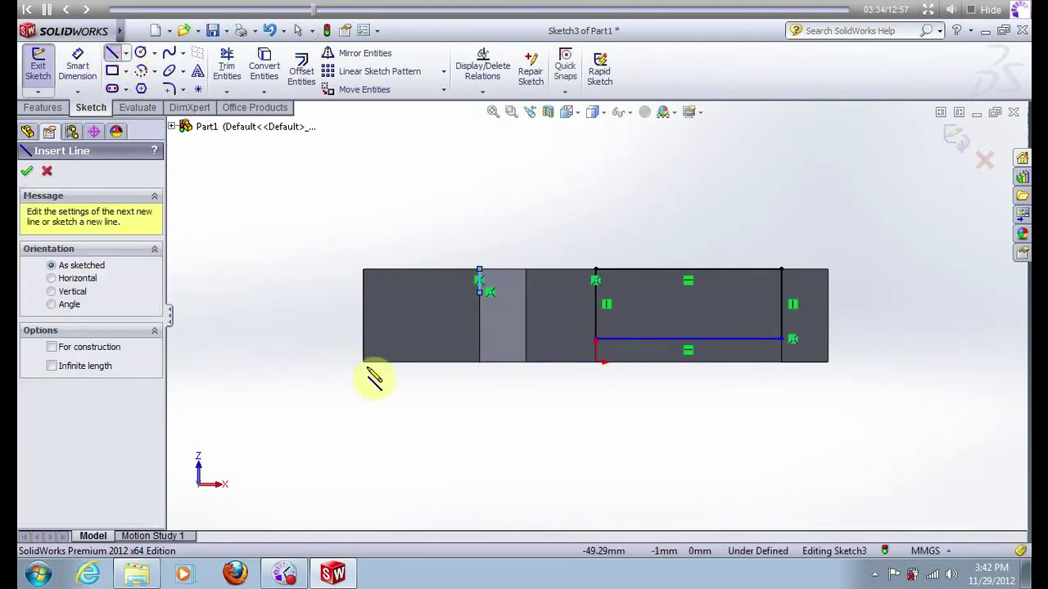
{"action": "left_click_drag", "start_coordinate": [362, 362], "coordinate": [364, 326]}
{"action": "key", "text": "Escape"}
{"action": "left_click", "coordinate": [366, 349]}
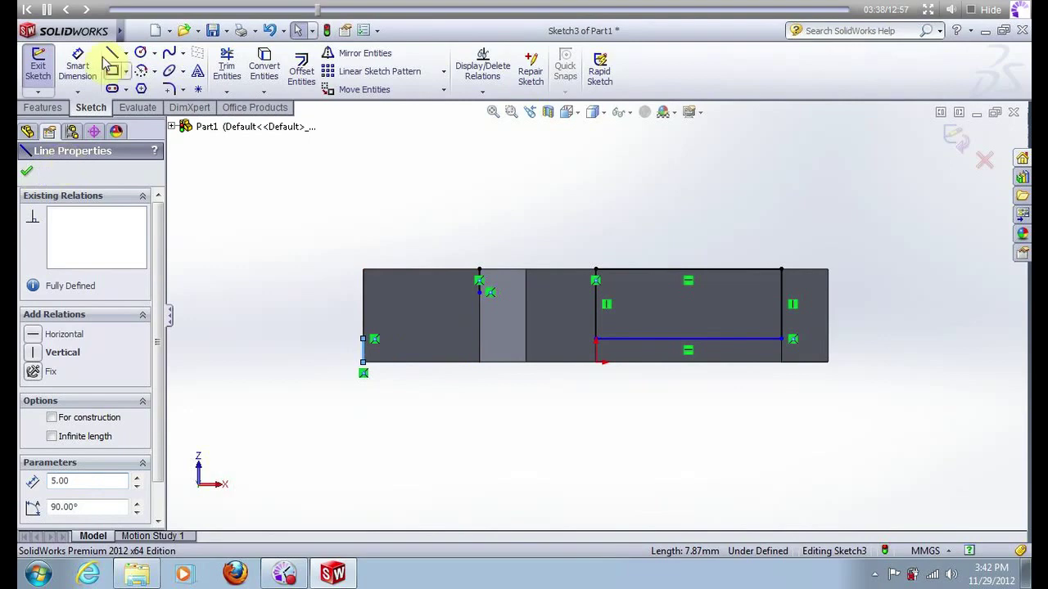
Close a sloped profile over the nose between the two 5 mm lines and the upper front corner, and delete the lower 5 mm line.
{"action": "left_click", "coordinate": [111, 52]}
{"action": "left_click", "coordinate": [363, 339]}
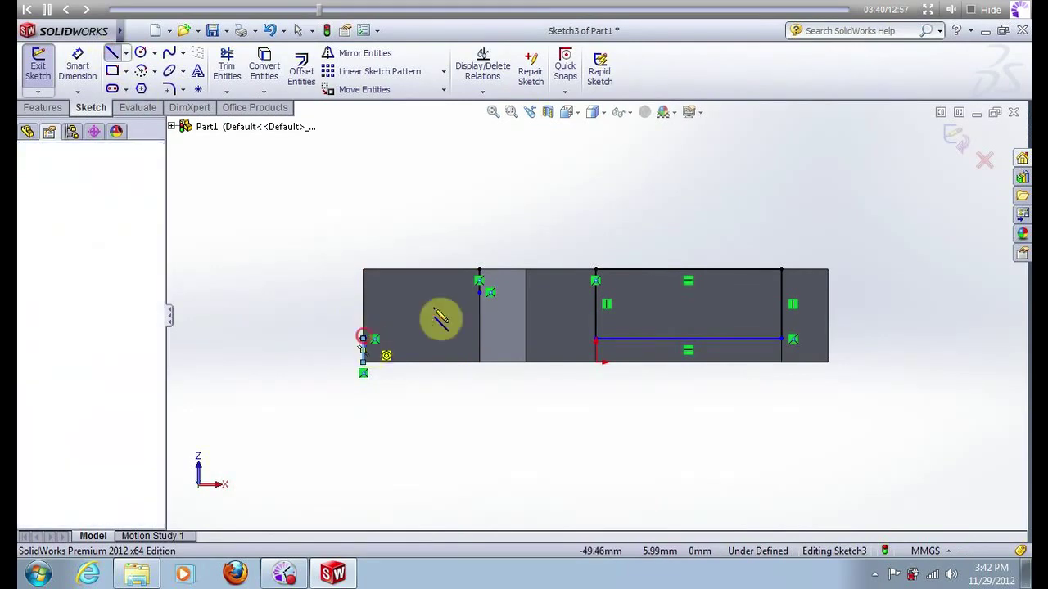
{"action": "left_click", "coordinate": [480, 271]}
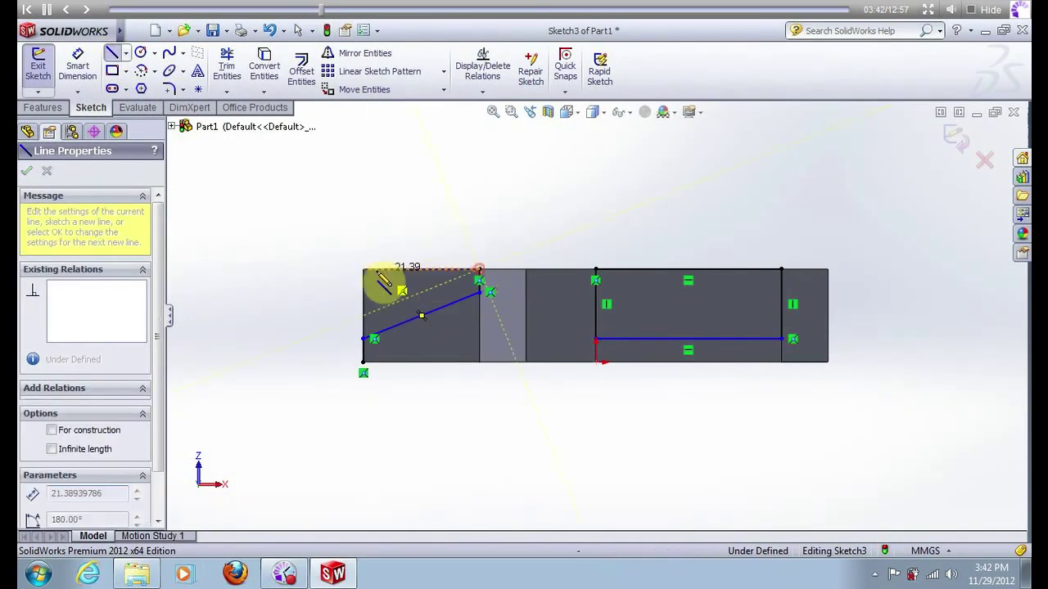
{"action": "left_click", "coordinate": [364, 271]}
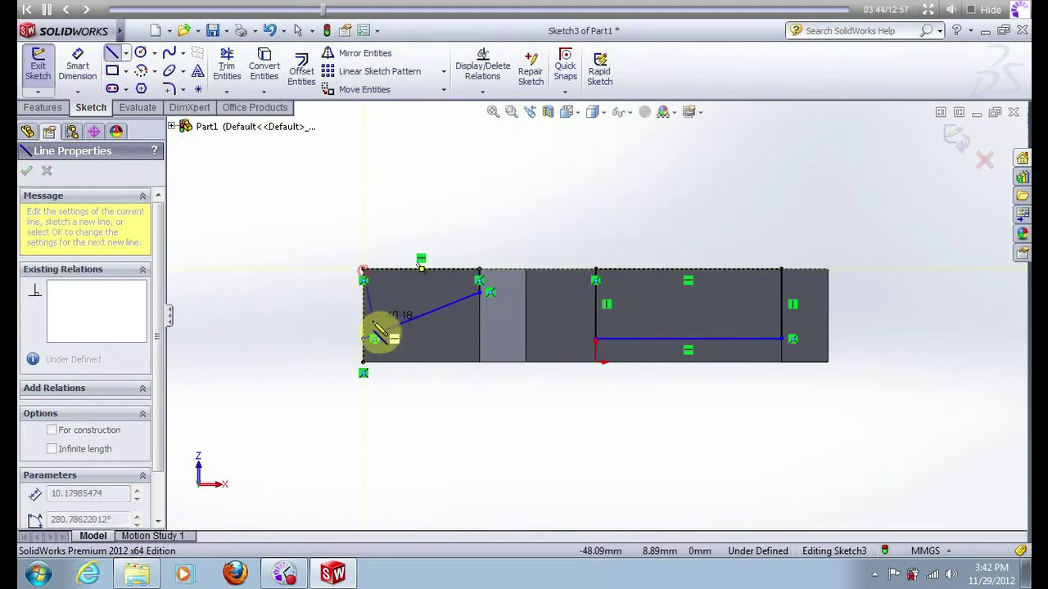
{"action": "left_click", "coordinate": [362, 336]}
{"action": "left_click", "coordinate": [364, 366]}
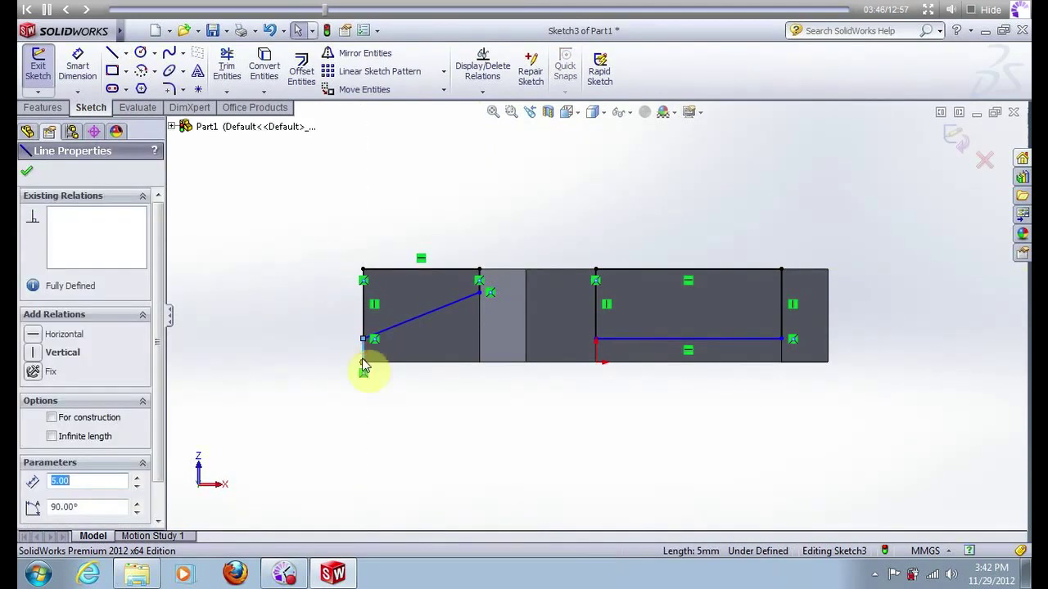
{"action": "key", "text": "Escape"}
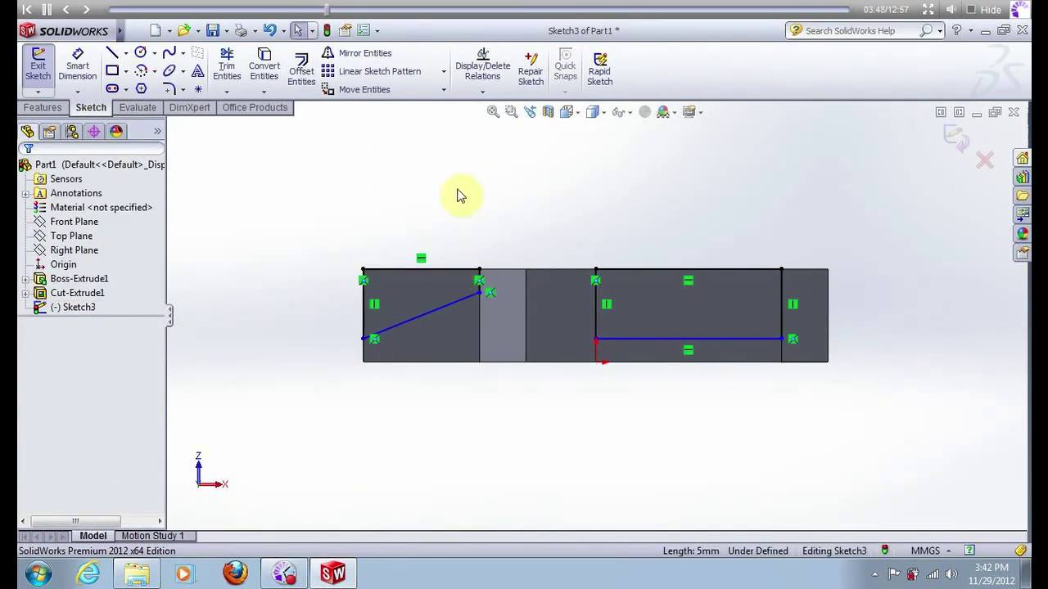
Create an extruded cut Through All from the sloped nose profile and the rectangle above the tail beam.
{"action": "left_click", "coordinate": [56, 111]}
{"action": "left_click", "coordinate": [244, 71]}
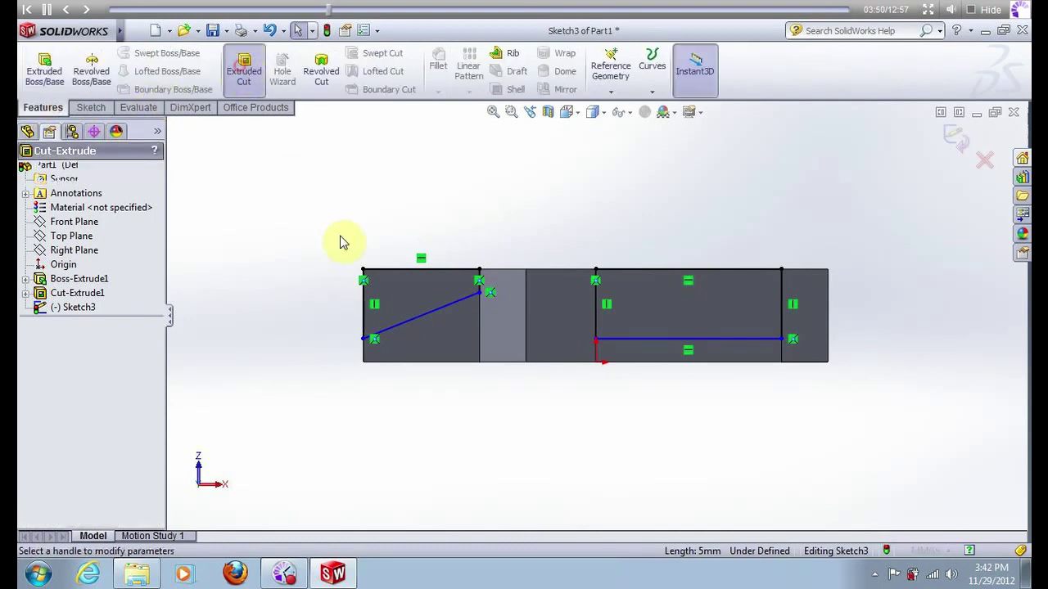
{"action": "left_click", "coordinate": [99, 262]}
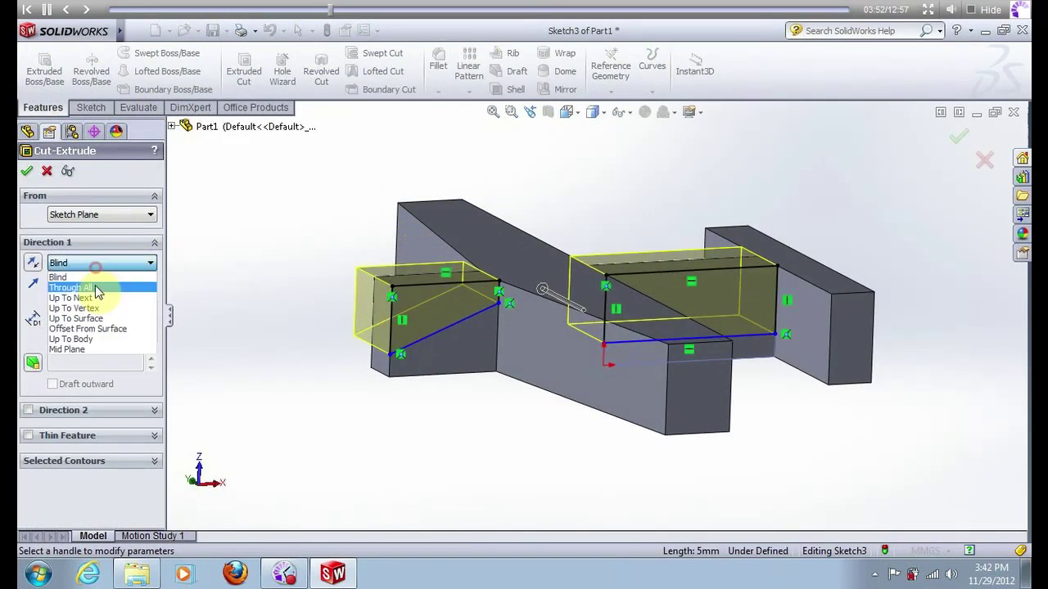
{"action": "left_click", "coordinate": [98, 284]}
{"action": "key", "text": "Return"}
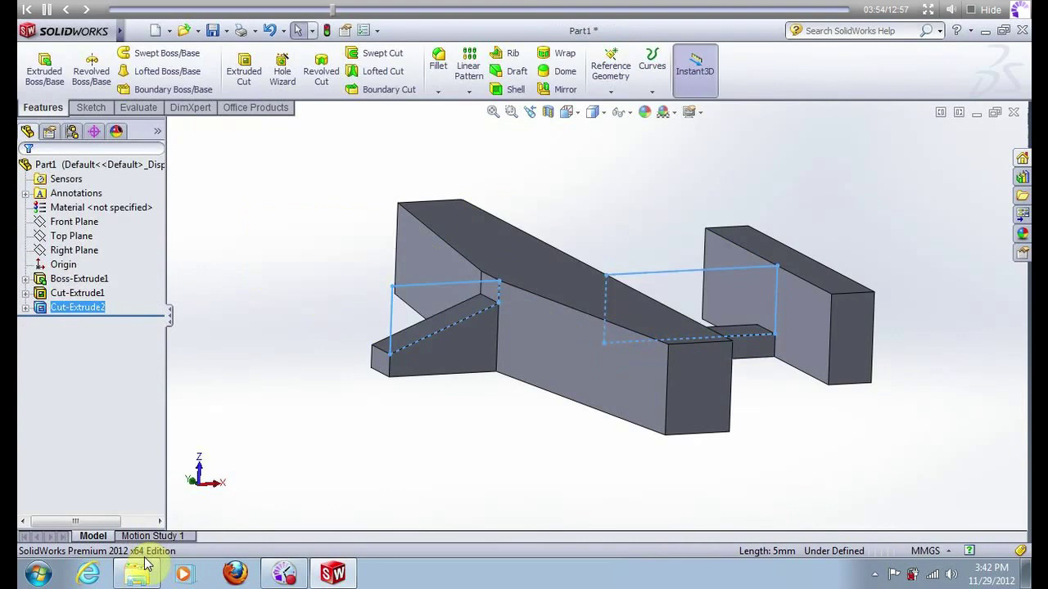
Fillet the edge where the sloped nose meets the wing and the nose's upper front edge with a 10 mm radius.
{"action": "middle_click_drag", "start_coordinate": [387, 358], "coordinate": [348, 227]}
{"action": "left_click", "coordinate": [353, 217]}
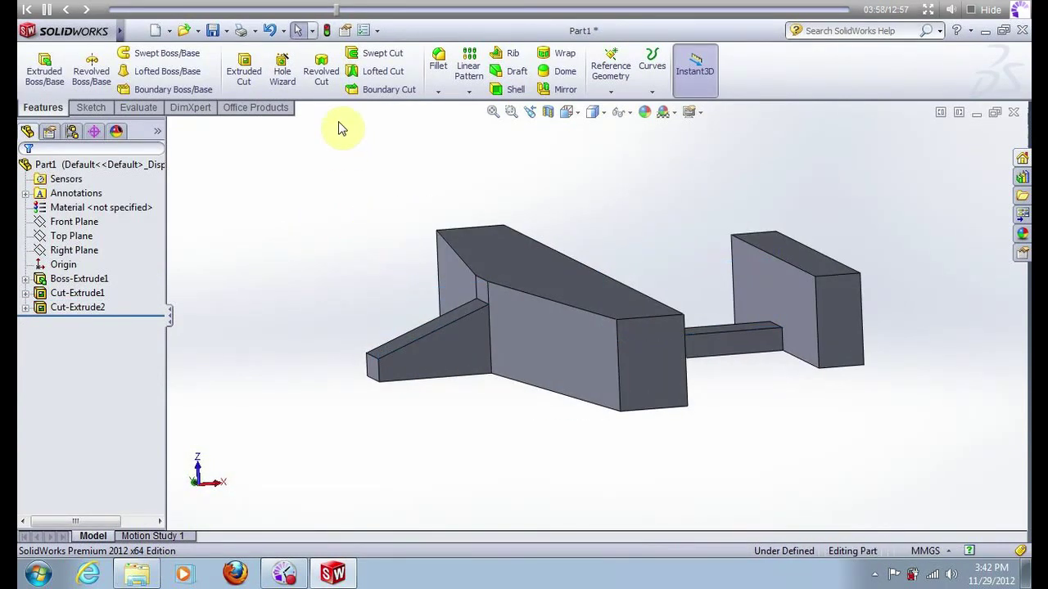
{"action": "left_click", "coordinate": [438, 64]}
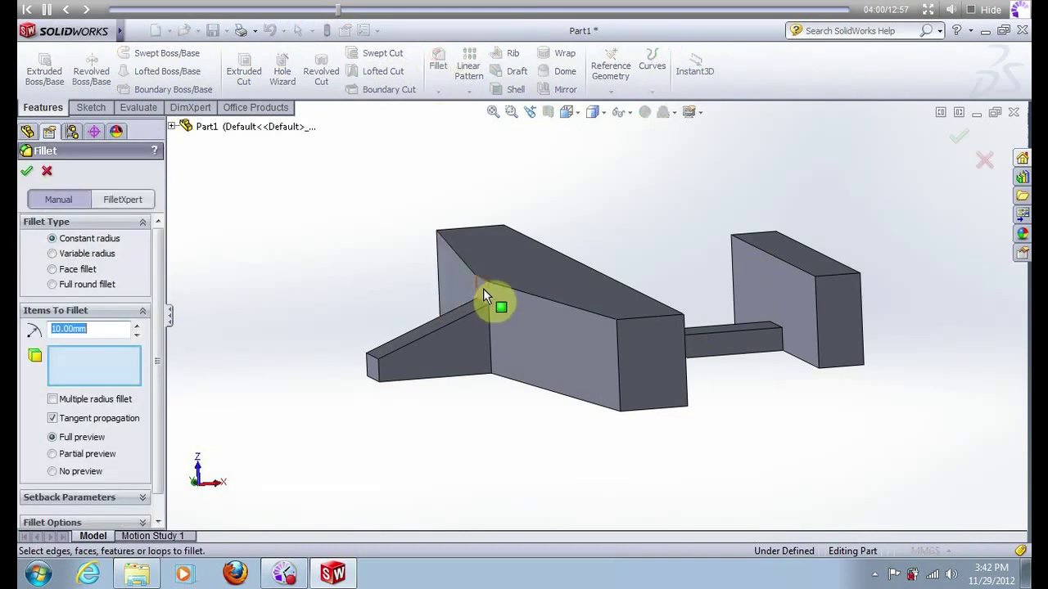
{"action": "scroll", "coordinate": [490, 296], "scroll_direction": "down", "scroll_amount": 3}
{"action": "left_click", "coordinate": [500, 303]}
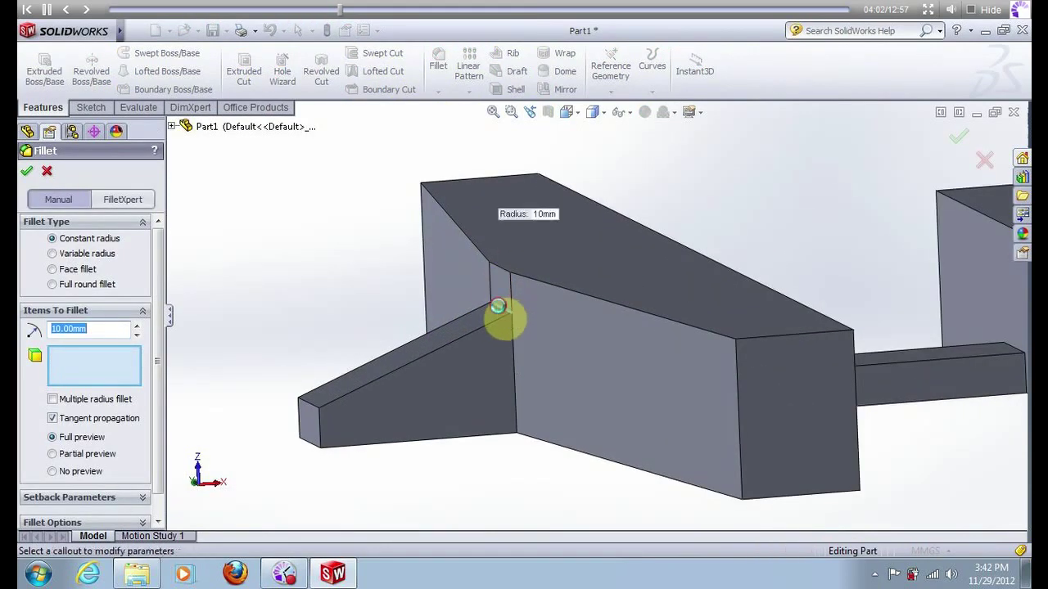
{"action": "left_click", "coordinate": [311, 407]}
{"action": "key", "text": "z"}
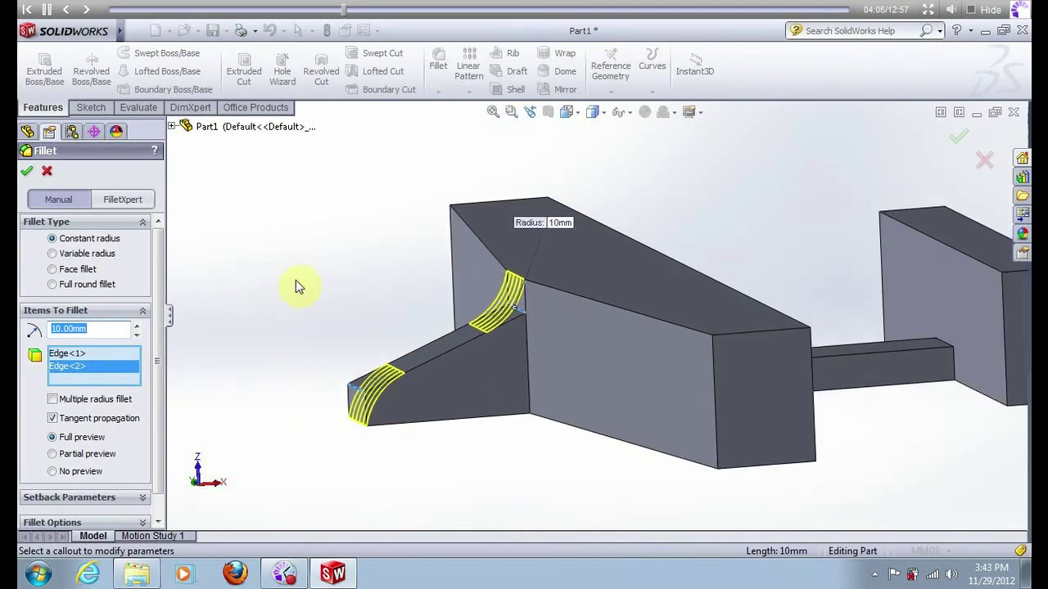
{"action": "middle_click_drag", "start_coordinate": [351, 251], "coordinate": [328, 280]}
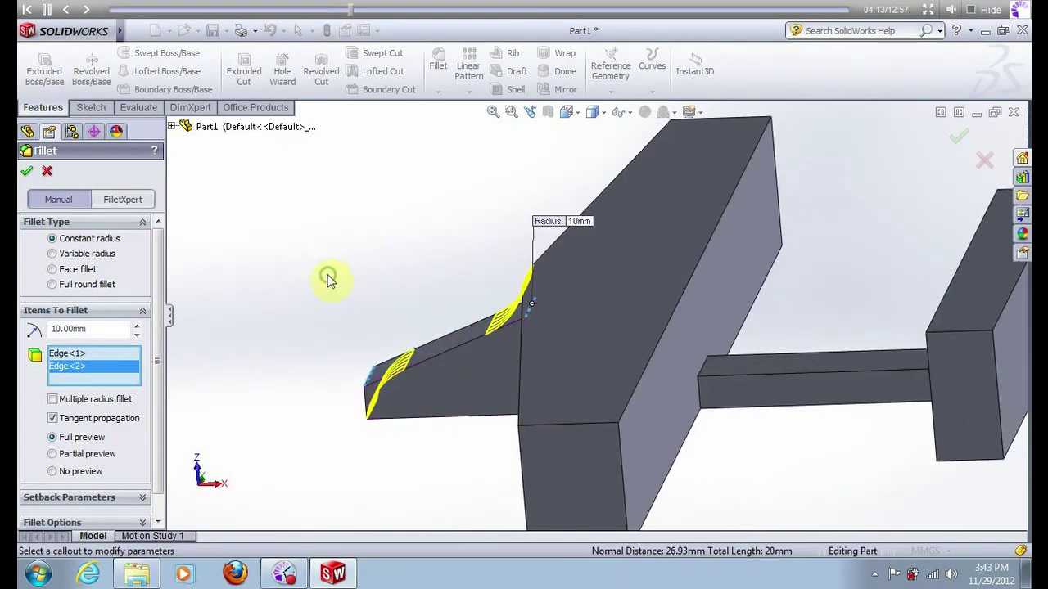
{"action": "left_click", "coordinate": [29, 176]}
Fillet the four vertical corner edges of the tail block with a constant radius of 2.5 mm.
{"action": "middle_click_drag", "start_coordinate": [246, 229], "coordinate": [884, 355]}
{"action": "scroll", "coordinate": [697, 346], "scroll_direction": "down", "scroll_amount": 3}
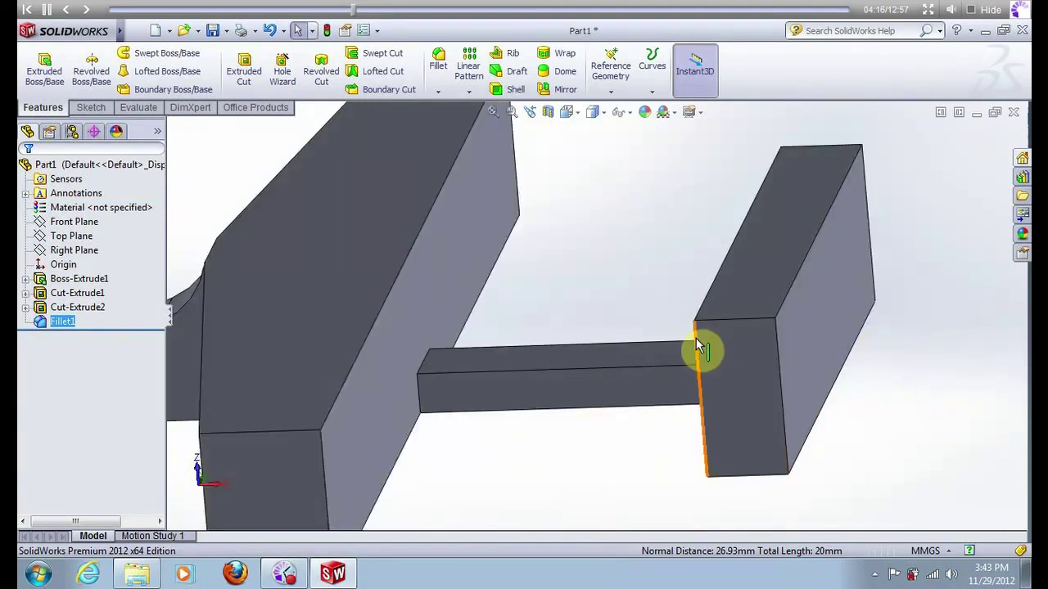
{"action": "left_click", "coordinate": [731, 366]}
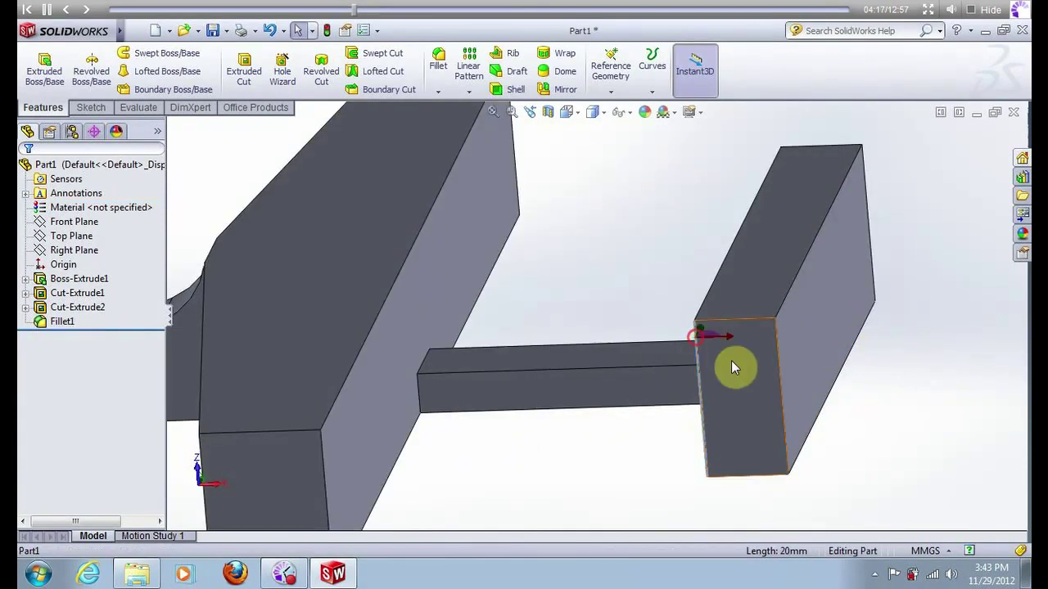
{"action": "left_click", "coordinate": [437, 64]}
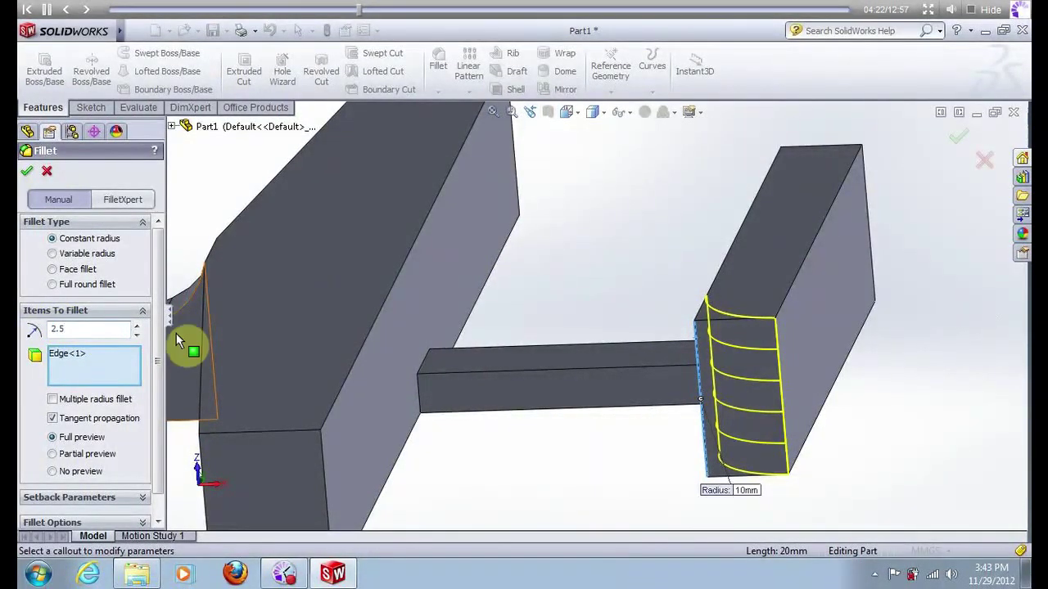
{"action": "left_click", "coordinate": [618, 267]}
{"action": "left_click", "coordinate": [776, 344]}
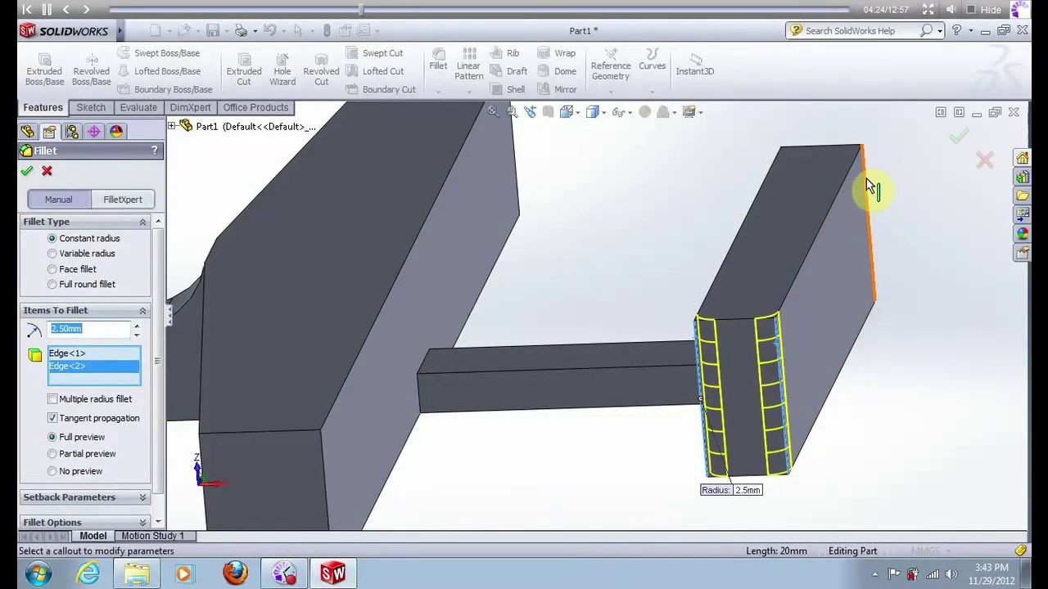
{"action": "left_click", "coordinate": [869, 186]}
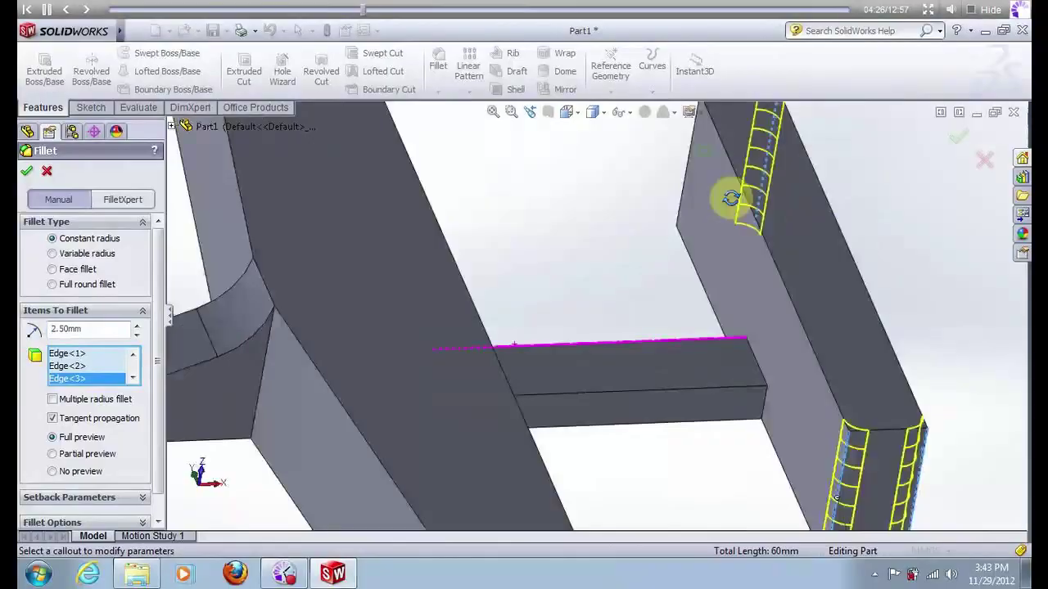
{"action": "scroll", "coordinate": [712, 152], "scroll_direction": "down", "scroll_amount": 3}
{"action": "left_click", "coordinate": [672, 152]}
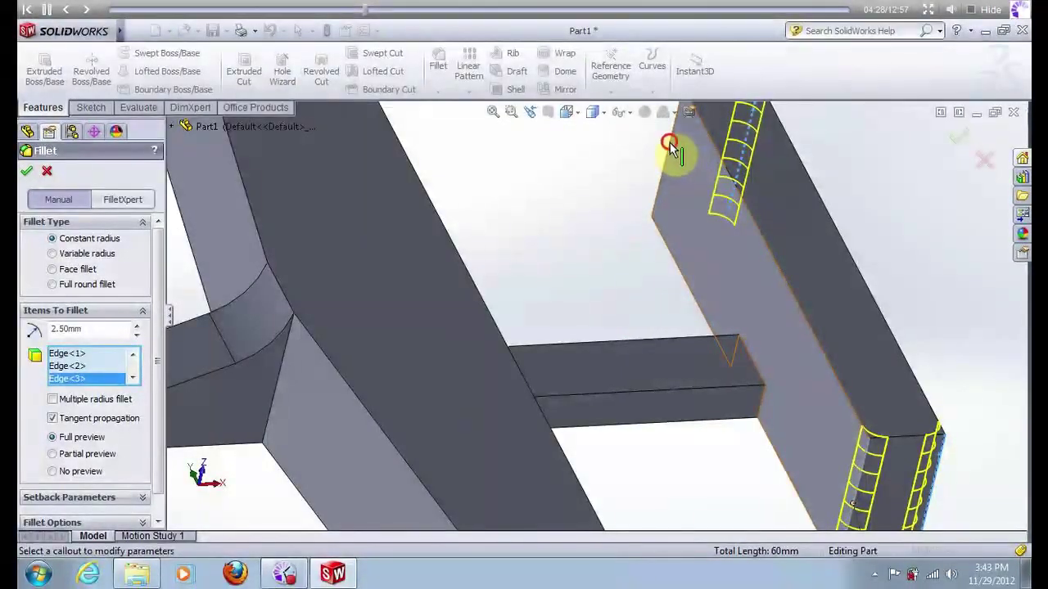
{"action": "scroll", "coordinate": [622, 276], "scroll_direction": "up", "scroll_amount": 3}
{"action": "middle_click_drag", "start_coordinate": [717, 229], "coordinate": [599, 257]}
{"action": "left_click", "coordinate": [26, 173]}
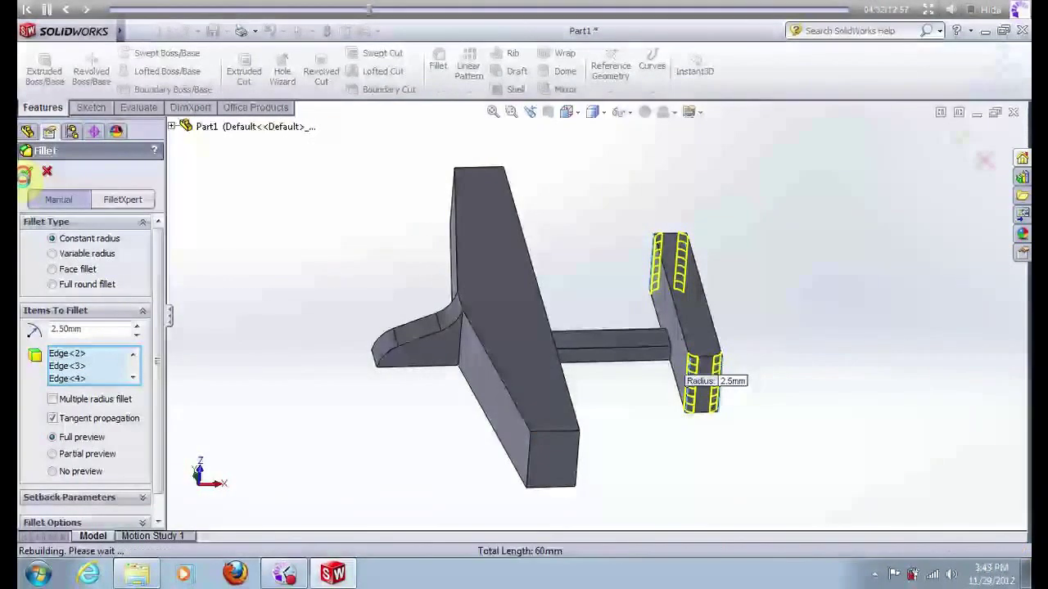
Fillet the two upper edges where the tail beam meets the wing and the tail block with a 15 mm radius.
{"action": "scroll", "coordinate": [795, 300], "scroll_direction": "down", "scroll_amount": 5}
{"action": "middle_click_drag", "start_coordinate": [794, 226], "coordinate": [778, 245]}
{"action": "left_click", "coordinate": [438, 65]}
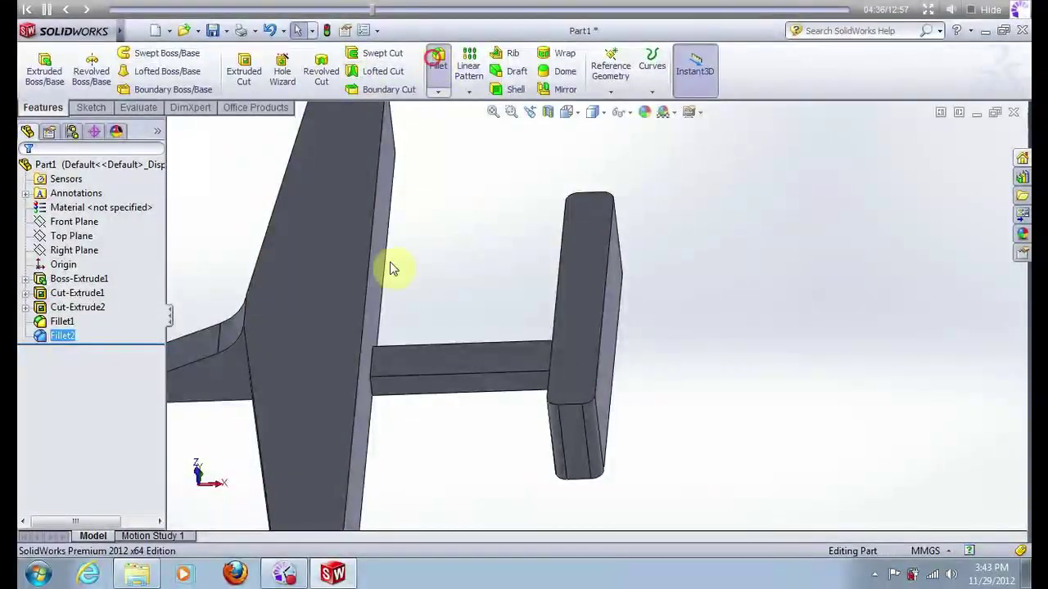
{"action": "left_click", "coordinate": [375, 360]}
{"action": "middle_click_drag", "start_coordinate": [467, 222], "coordinate": [713, 198]}
{"action": "left_click", "coordinate": [575, 354]}
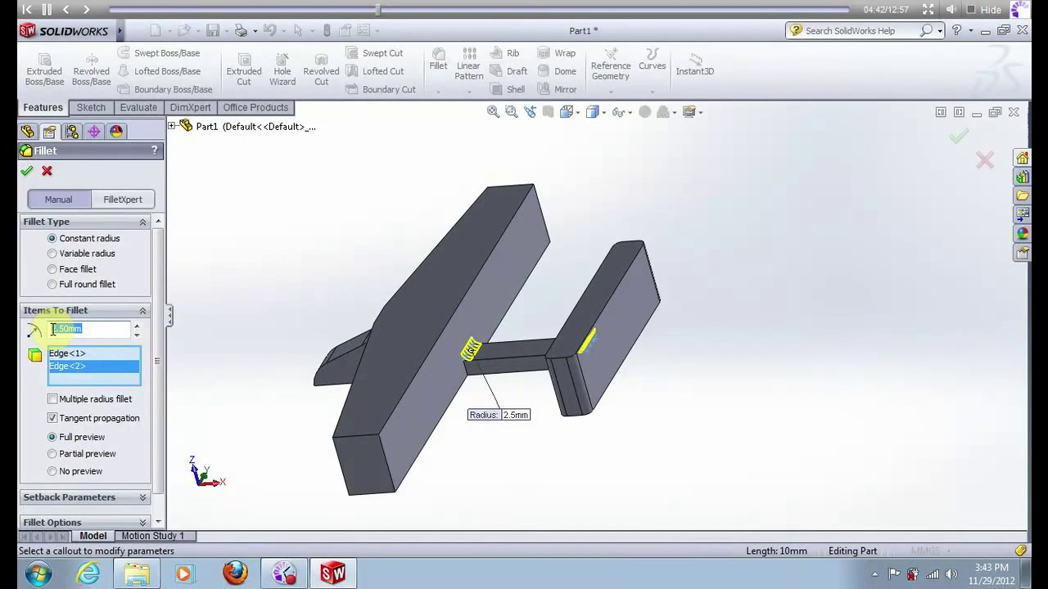
{"action": "type", "text": "15"}
{"action": "key", "text": "Return"}
{"action": "middle_click_drag", "start_coordinate": [336, 196], "coordinate": [362, 150]}
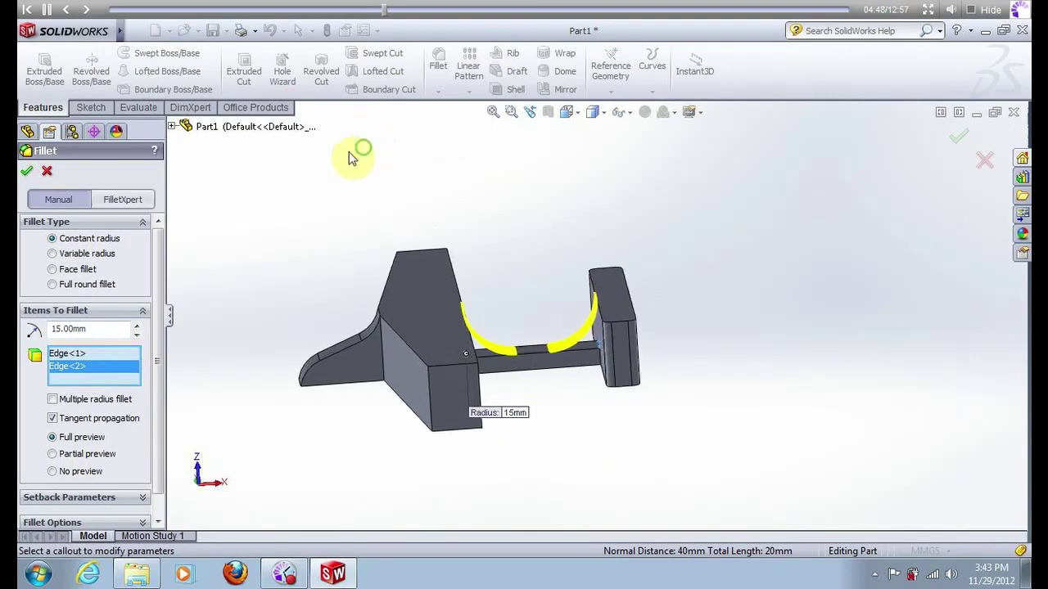
{"action": "left_click", "coordinate": [28, 173]}
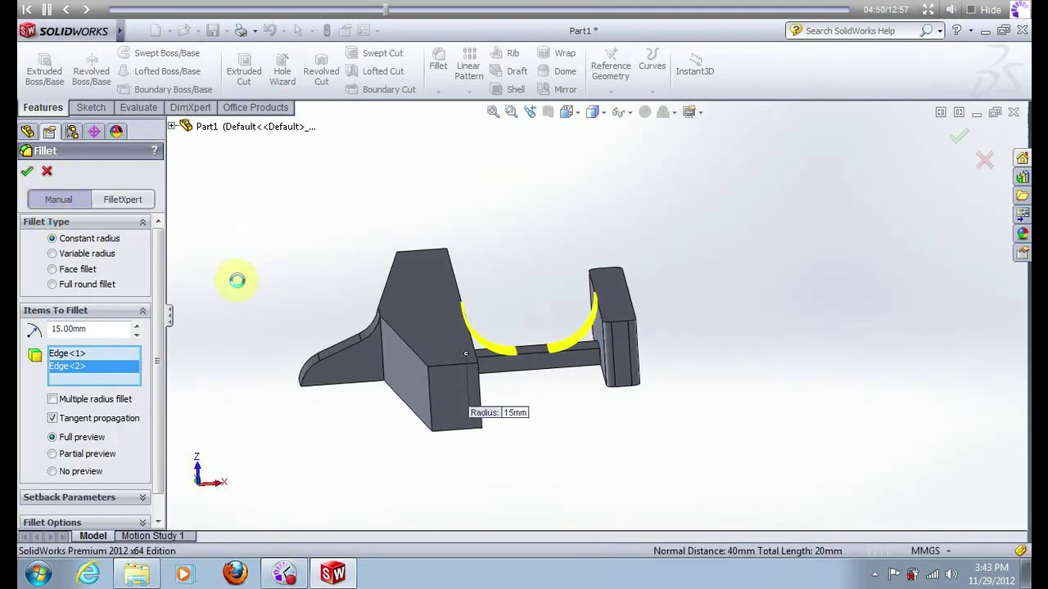
Fillet the front corner edges of both wingtips with a constant radius of 10 mm.
{"action": "middle_click_drag", "start_coordinate": [458, 188], "coordinate": [437, 270]}
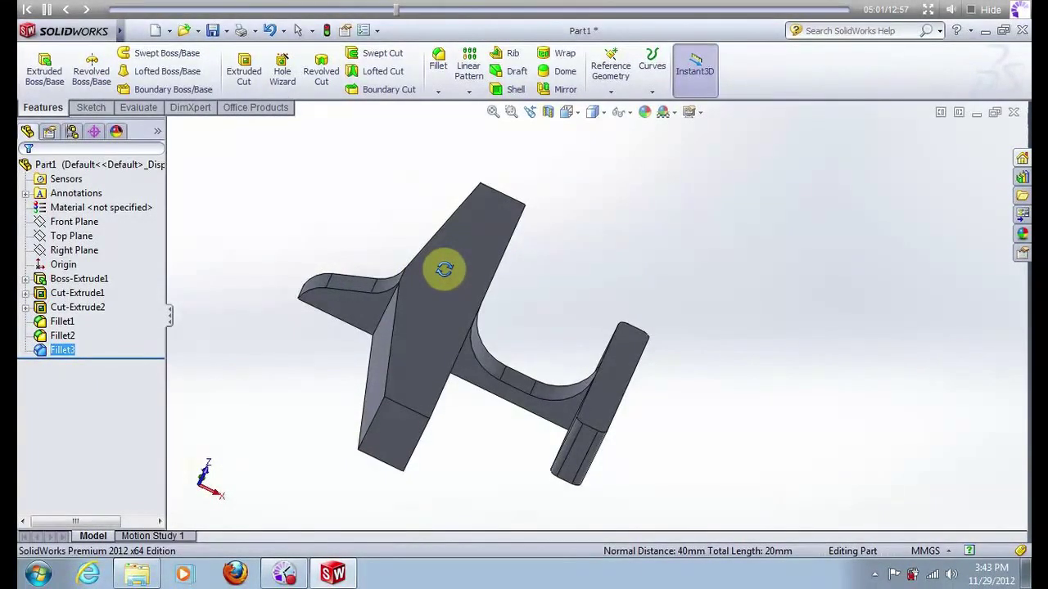
{"action": "left_click", "coordinate": [441, 56]}
{"action": "left_click", "coordinate": [378, 423]}
{"action": "middle_click_drag", "start_coordinate": [655, 214], "coordinate": [552, 385]}
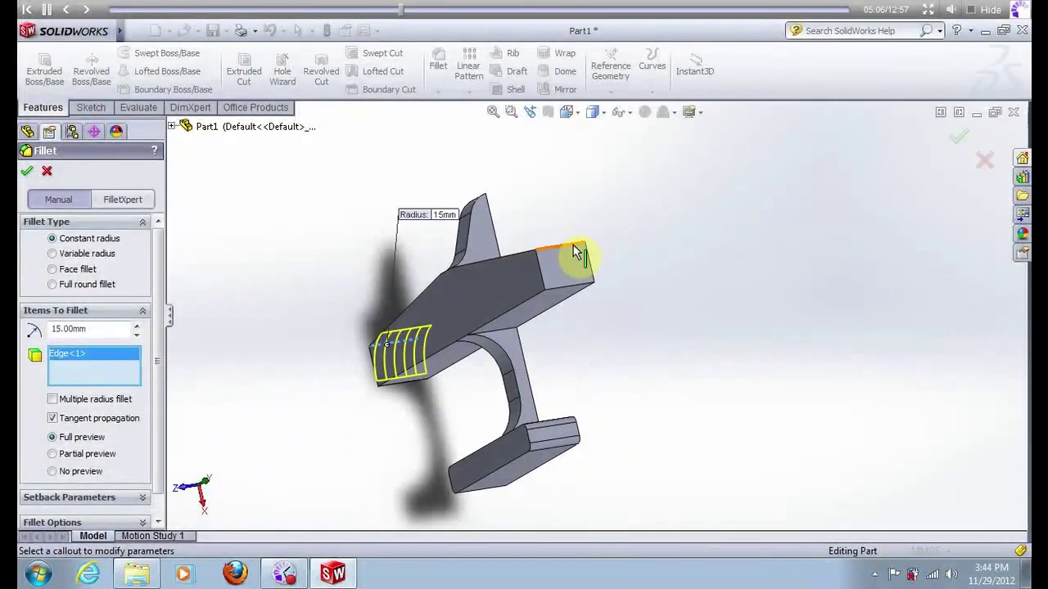
{"action": "left_click", "coordinate": [573, 251]}
{"action": "middle_click_drag", "start_coordinate": [475, 274], "coordinate": [368, 246]}
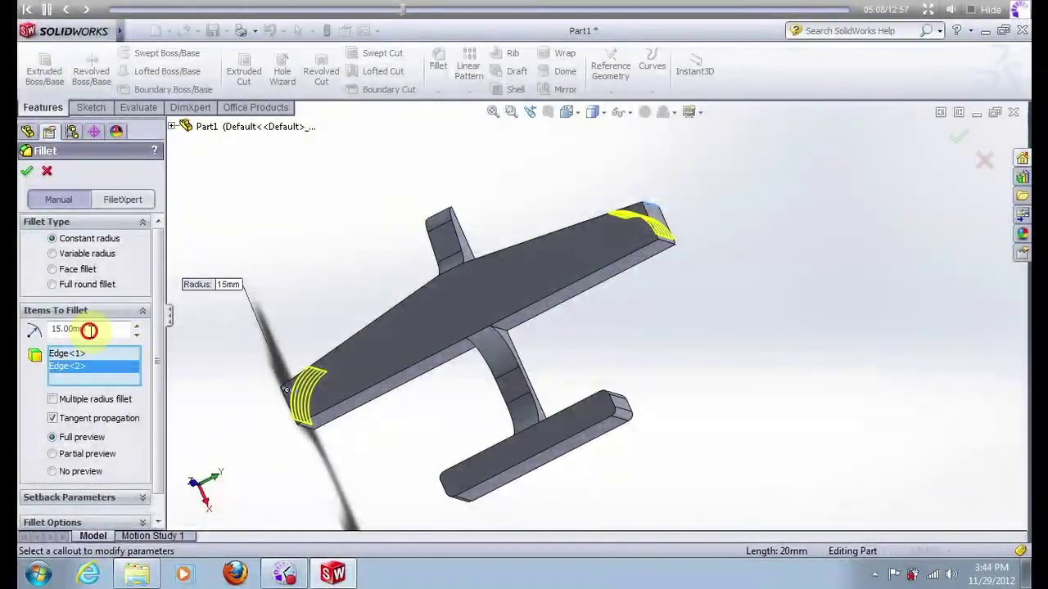
{"action": "double_click", "coordinate": [51, 328]}
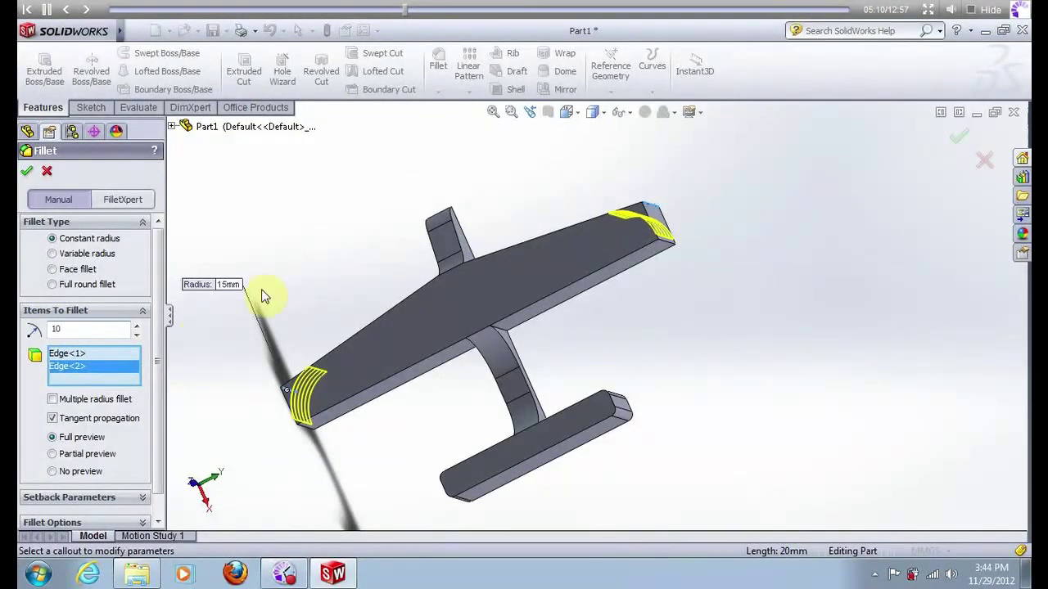
{"action": "key", "text": "Return"}
{"action": "left_click", "coordinate": [28, 172]}
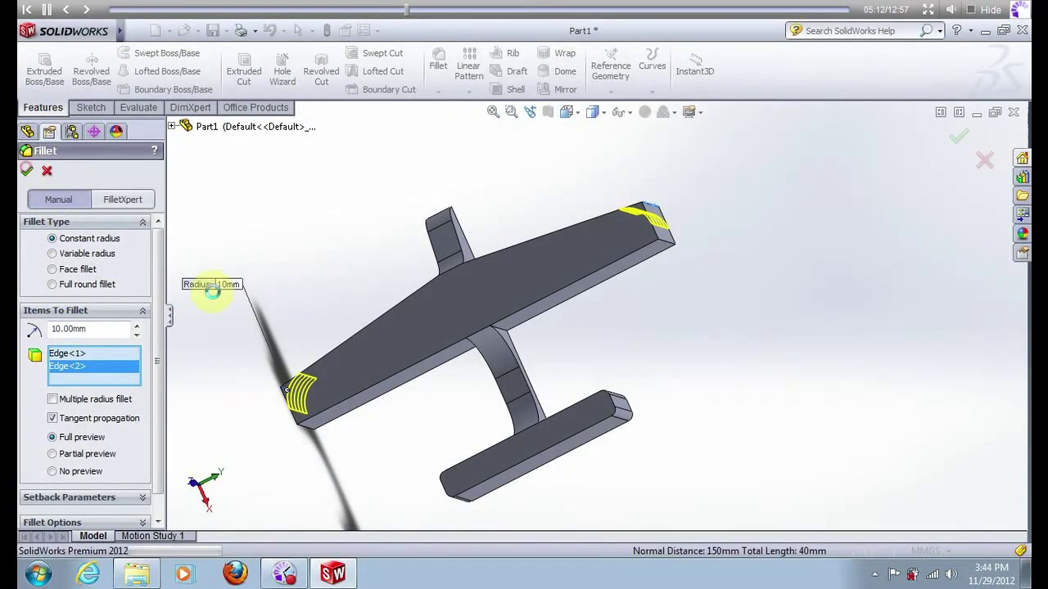
Start a sketch on the tail block's rear face and draw a 5 mm vertical line up from the origin.
{"action": "middle_click_drag", "start_coordinate": [323, 283], "coordinate": [374, 87]}
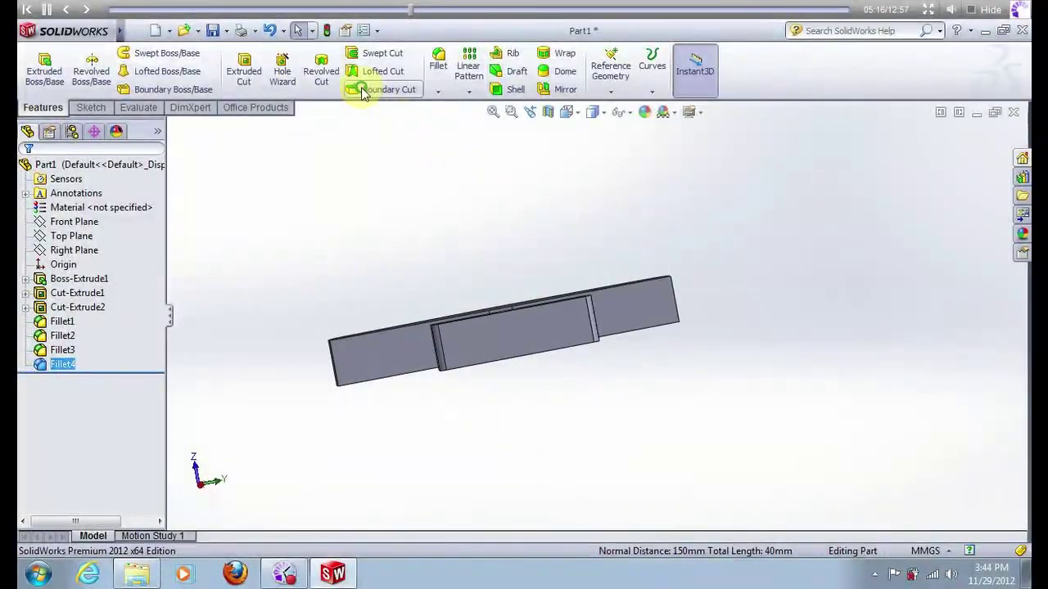
{"action": "right_click", "coordinate": [502, 328]}
{"action": "left_click", "coordinate": [532, 247]}
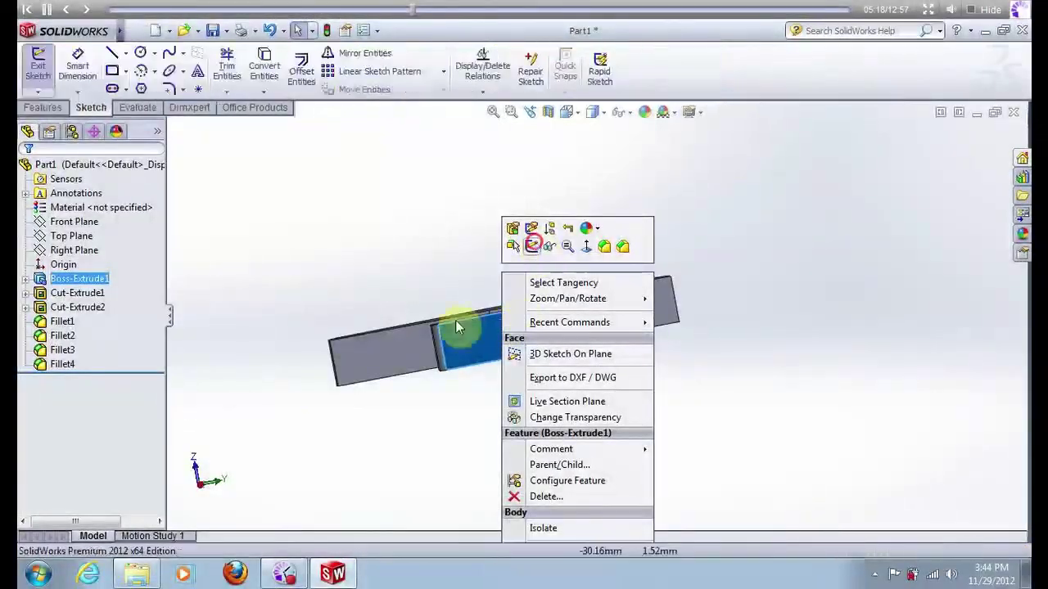
{"action": "right_click", "coordinate": [64, 378]}
{"action": "left_click", "coordinate": [636, 298]}
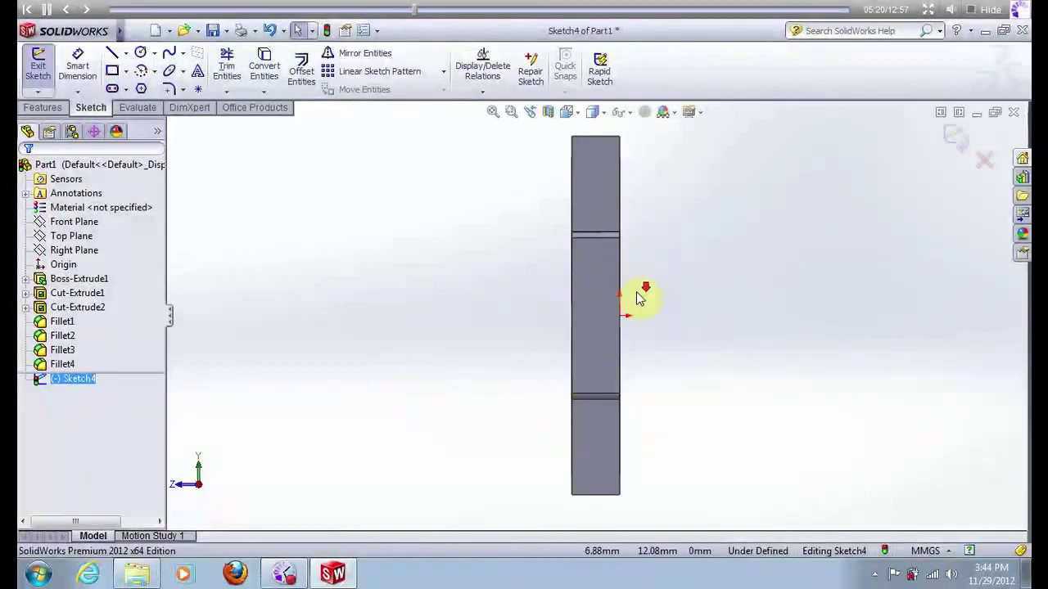
{"action": "scroll", "coordinate": [633, 306], "scroll_direction": "down", "scroll_amount": 5}
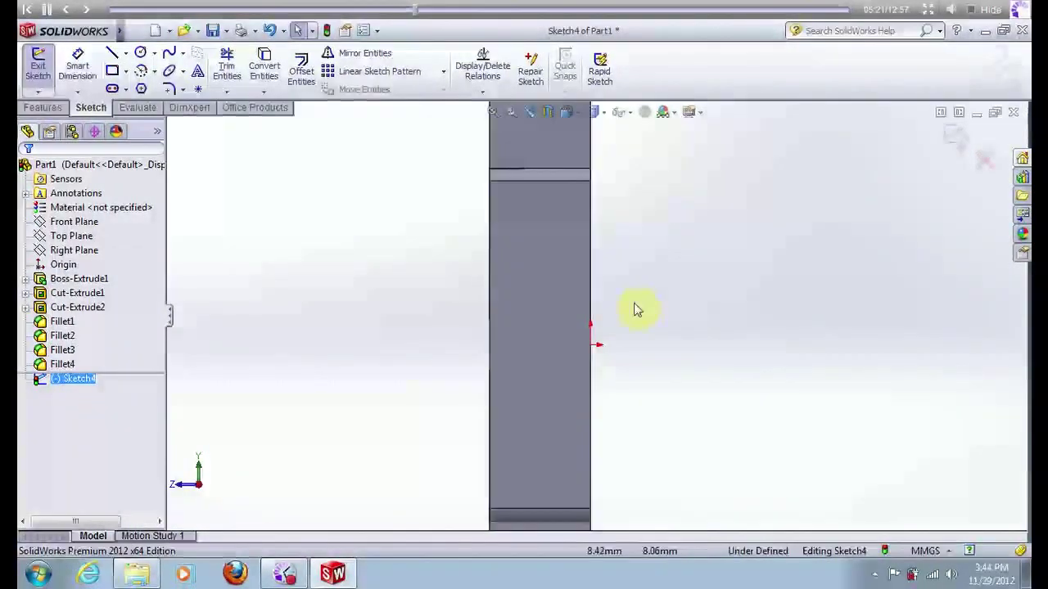
{"action": "left_click", "coordinate": [110, 53]}
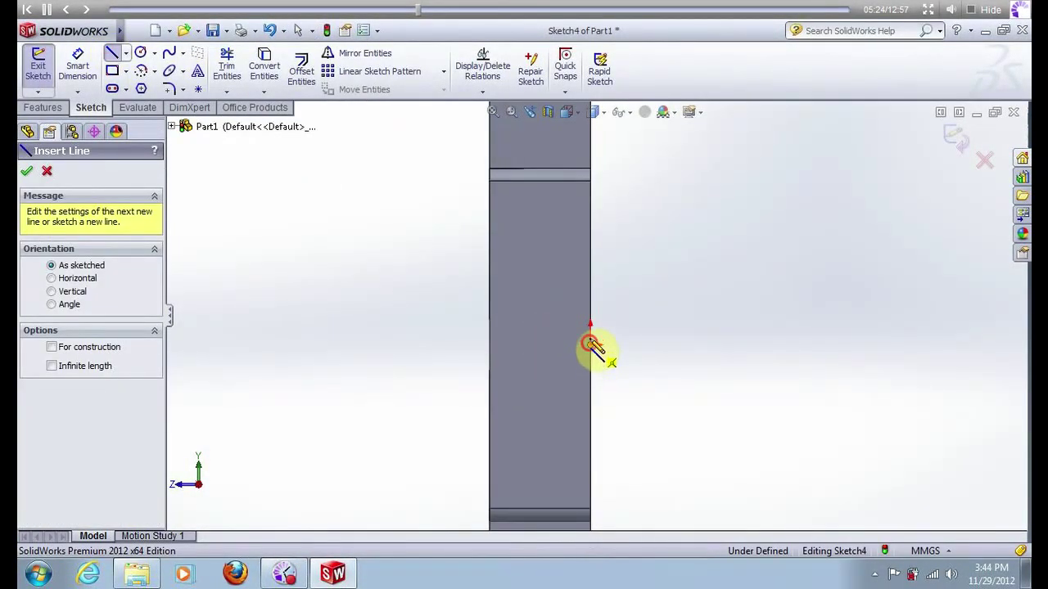
{"action": "left_click_drag", "start_coordinate": [590, 354], "coordinate": [590, 299]}
{"action": "key", "text": "Escape"}
{"action": "left_click", "coordinate": [591, 315]}
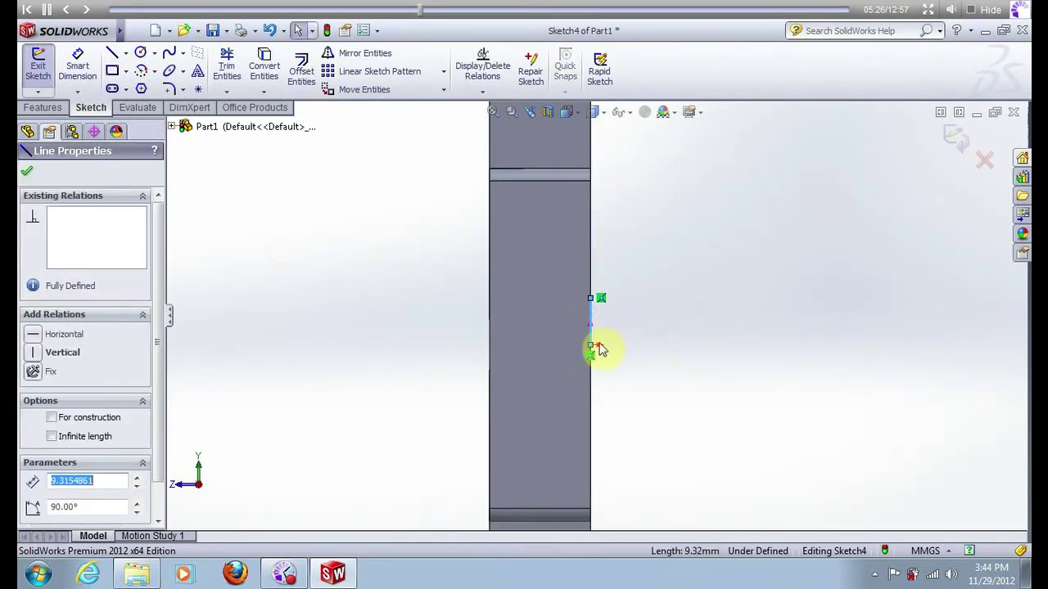
Draw a horizontal line about 7.3 mm long from the origin into the tail block's rear face.
{"action": "left_click", "coordinate": [112, 53]}
{"action": "left_click_drag", "start_coordinate": [590, 353], "coordinate": [553, 344]}
{"action": "key", "text": "Escape"}
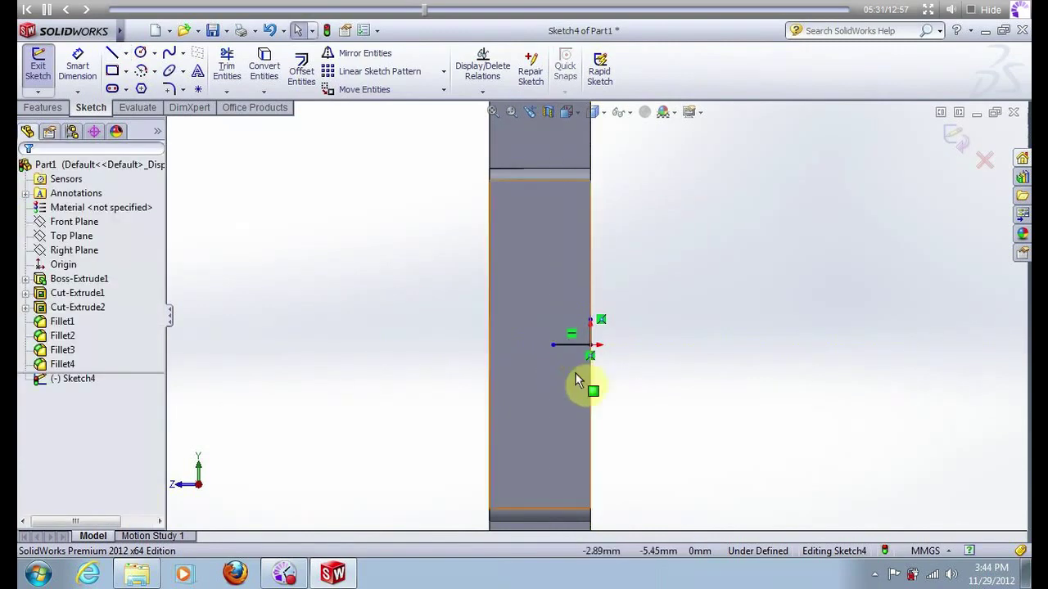
Draw a corner rectangle from the 5 mm line's free end to beyond the wingtip and set its width to 19 mm.
{"action": "left_click", "coordinate": [112, 70]}
{"action": "left_click", "coordinate": [589, 320]}
{"action": "scroll", "coordinate": [524, 327], "scroll_direction": "down", "scroll_amount": 2}
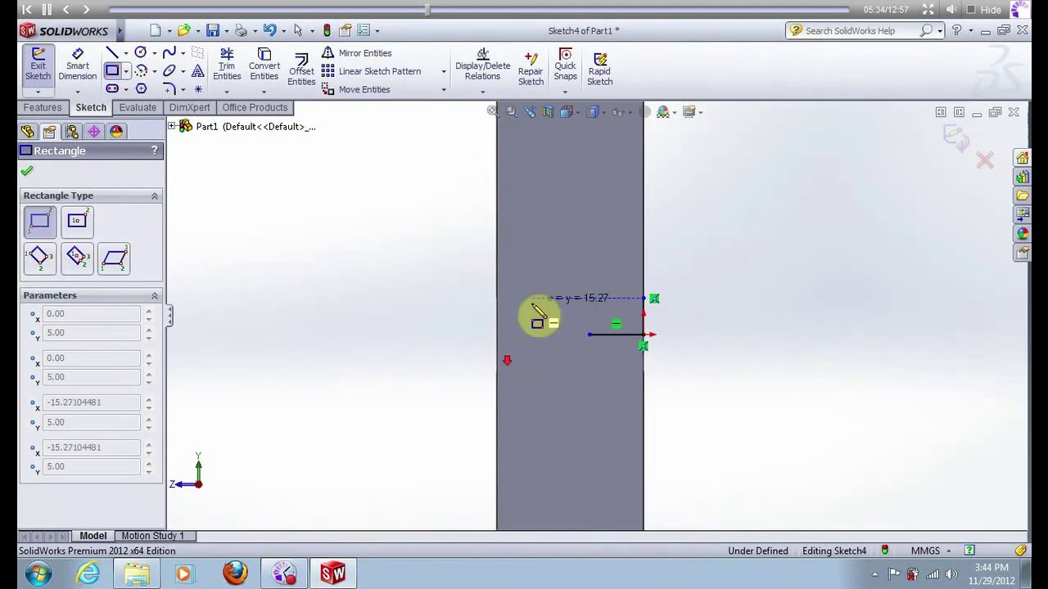
{"action": "scroll", "coordinate": [491, 385], "scroll_direction": "up", "scroll_amount": 4}
{"action": "scroll", "coordinate": [565, 139], "scroll_direction": "up", "scroll_amount": 1}
{"action": "left_click", "coordinate": [577, 140]}
{"action": "key", "text": "Escape"}
{"action": "scroll", "coordinate": [606, 139], "scroll_direction": "down", "scroll_amount": 1}
{"action": "left_click", "coordinate": [597, 133]}
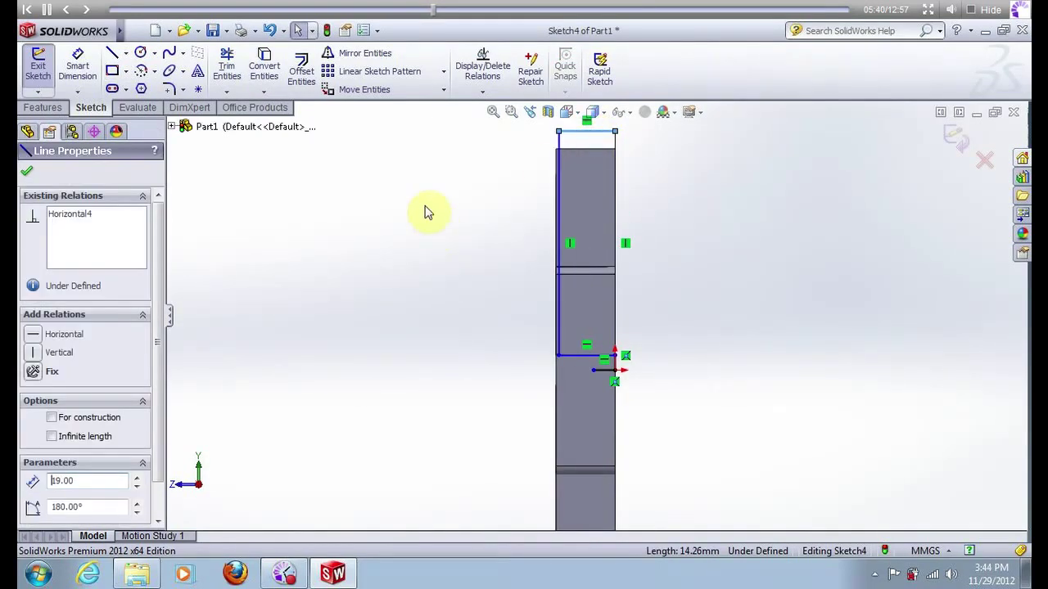
{"action": "scroll", "coordinate": [507, 225], "scroll_direction": "up", "scroll_amount": 1}
{"action": "key", "text": "Escape"}
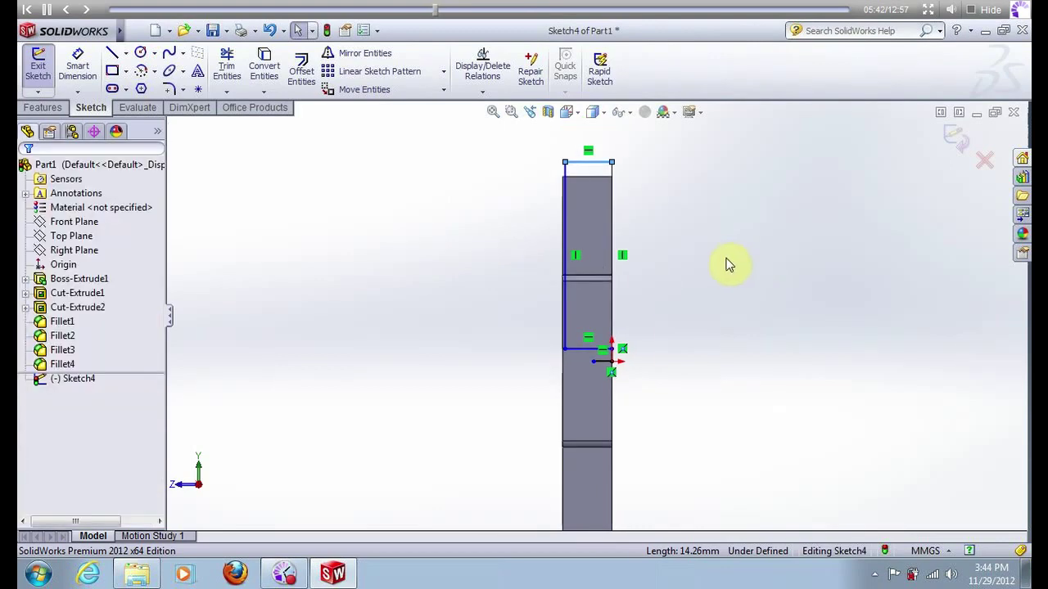
Mirror the rectangle's four lines about the short horizontal line through the origin, keeping the original.
{"action": "left_click_drag", "start_coordinate": [542, 147], "coordinate": [641, 357]}
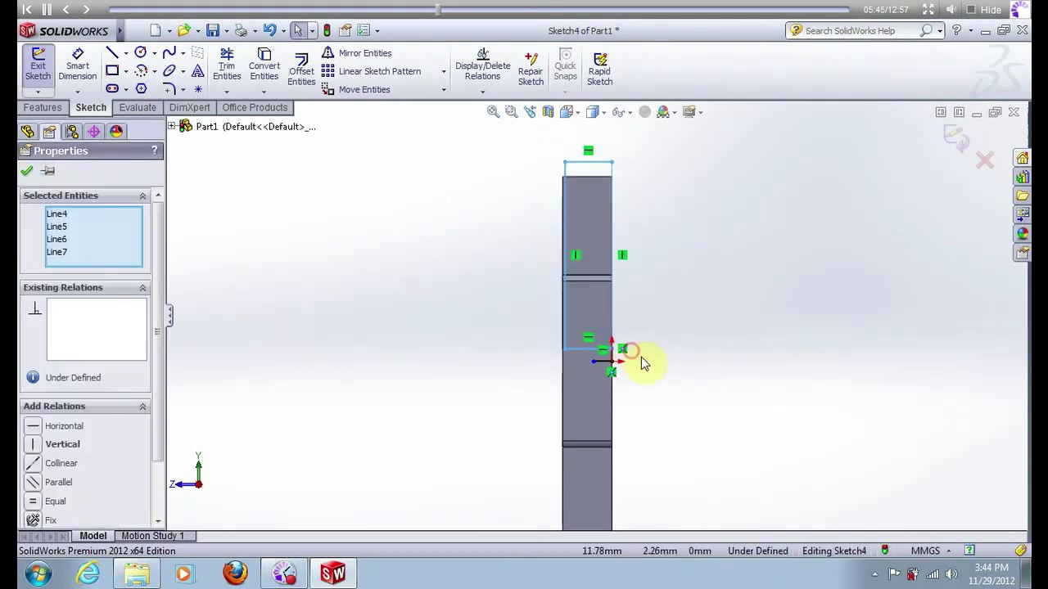
{"action": "left_click", "coordinate": [378, 53]}
{"action": "left_click", "coordinate": [86, 378]}
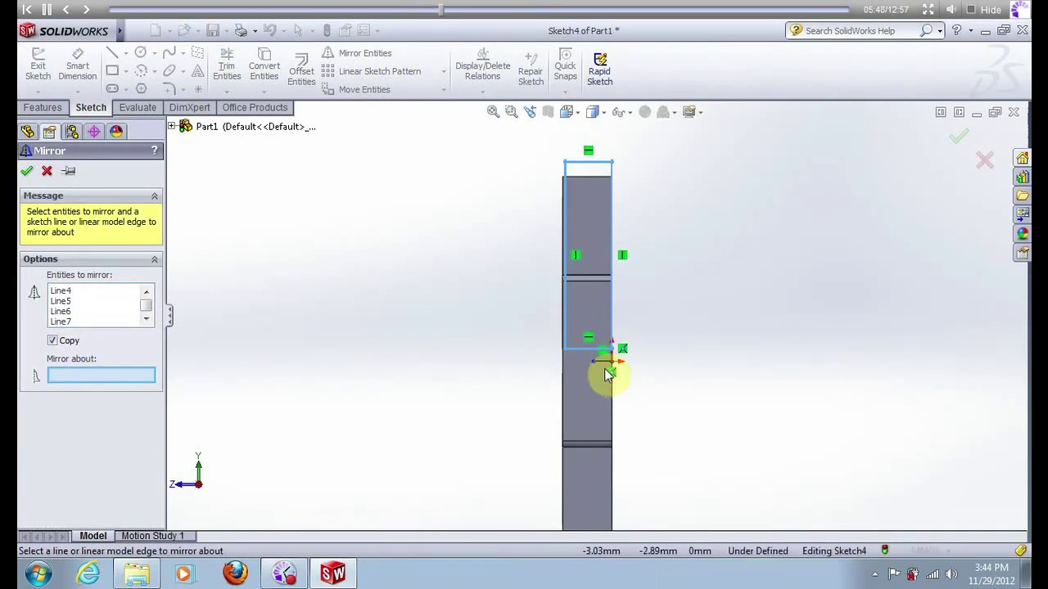
{"action": "left_click", "coordinate": [608, 373]}
{"action": "left_click", "coordinate": [31, 177]}
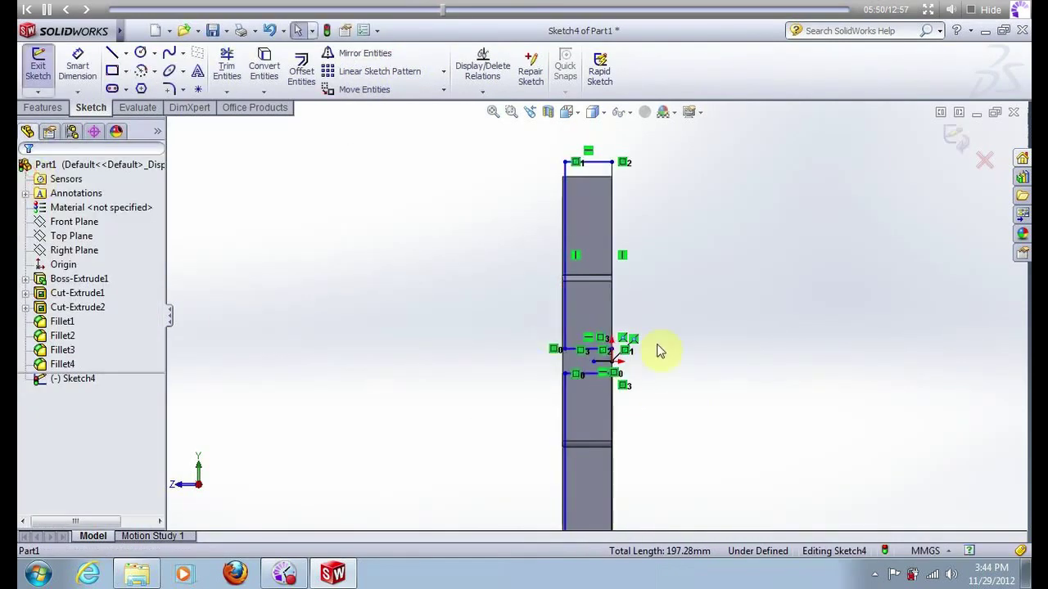
Delete the short horizontal mirror line and the 5 mm vertical line at the origin.
{"action": "scroll", "coordinate": [644, 362], "scroll_direction": "down", "scroll_amount": 4}
{"action": "left_click", "coordinate": [532, 368]}
{"action": "key", "text": "Delete"}
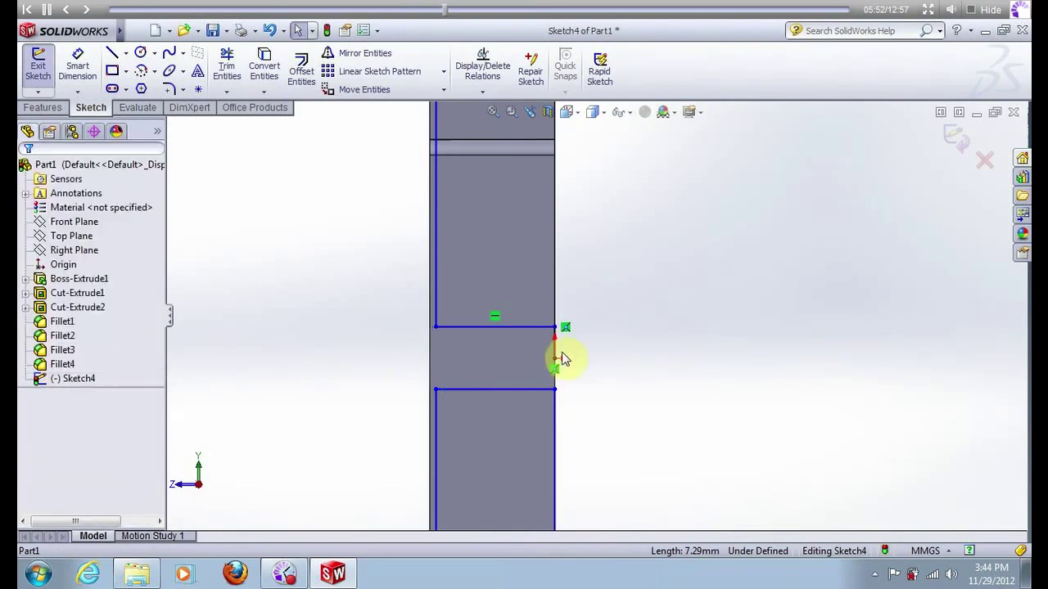
Create an extruded cut Through All from the two mirrored rectangles to thin the wing and tail.
{"action": "scroll", "coordinate": [694, 306], "scroll_direction": "up", "scroll_amount": 5}
{"action": "middle_click_drag", "start_coordinate": [634, 238], "coordinate": [688, 194]}
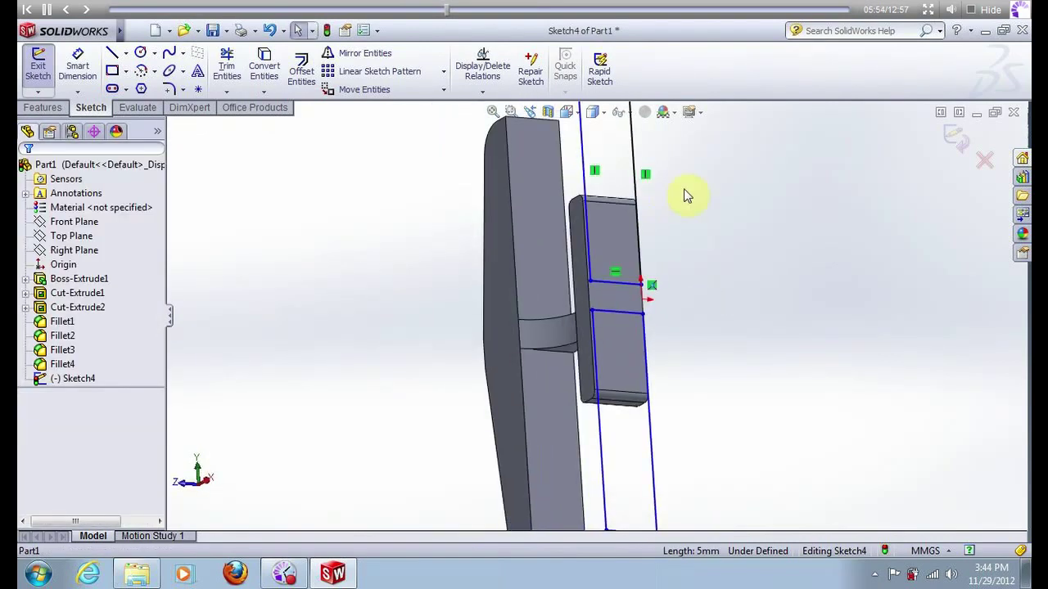
{"action": "left_click", "coordinate": [41, 107]}
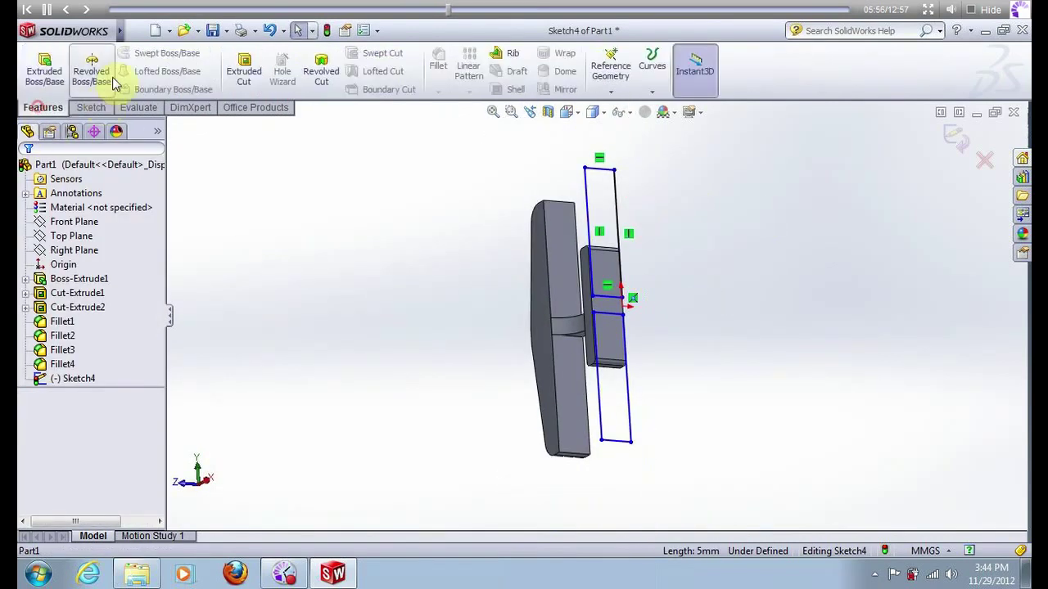
{"action": "left_click", "coordinate": [234, 67]}
{"action": "left_click", "coordinate": [95, 265]}
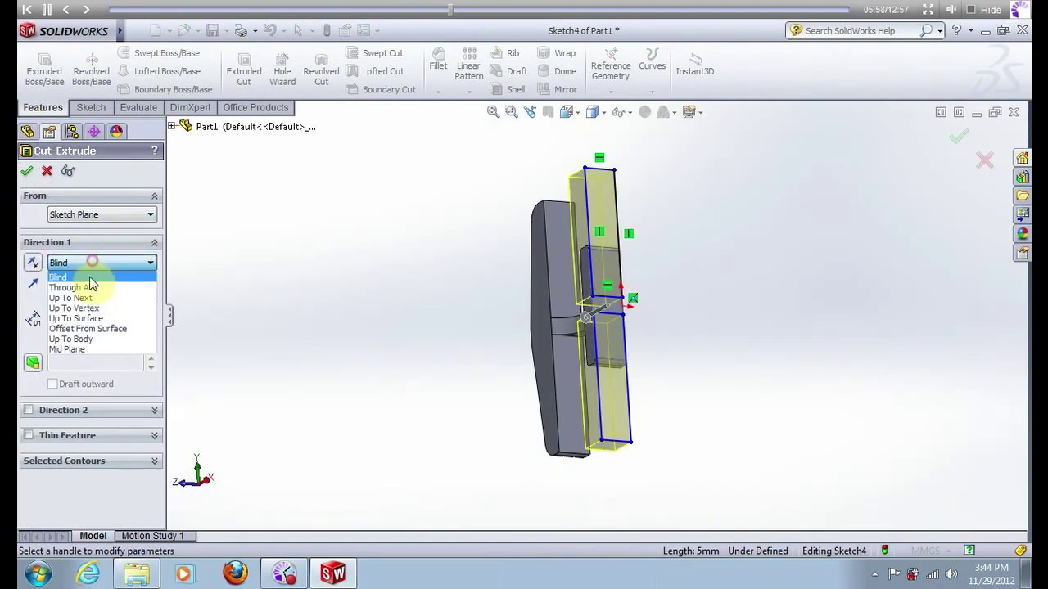
{"action": "left_click", "coordinate": [81, 282]}
{"action": "left_click", "coordinate": [28, 170]}
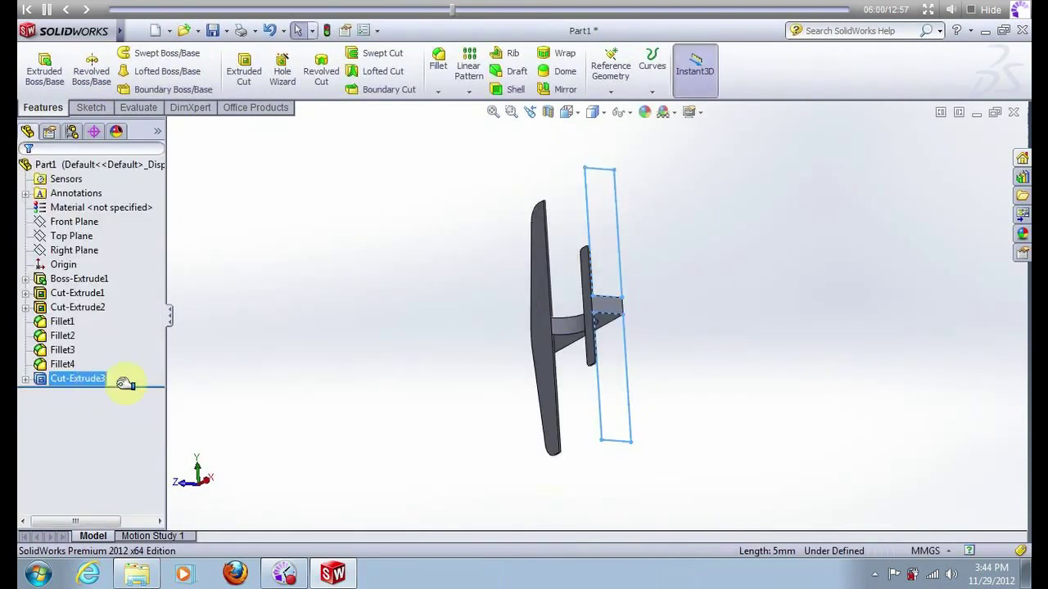
Start a sketch on the rectangular rear end face of the fuselage and view it head-on.
{"action": "mouse_move", "coordinate": [357, 266]}
{"action": "middle_mouse_down"}
{"action": "mouse_move", "coordinate": [434, 270]}
{"action": "mouse_move", "coordinate": [695, 210]}
{"action": "mouse_move", "coordinate": [714, 218]}
{"action": "mouse_move", "coordinate": [707, 207]}
{"action": "mouse_move", "coordinate": [624, 201]}
{"action": "mouse_move", "coordinate": [586, 215]}
{"action": "middle_mouse_up"}
{"action": "left_click", "coordinate": [582, 342]}
{"action": "right_click", "coordinate": [580, 339]}
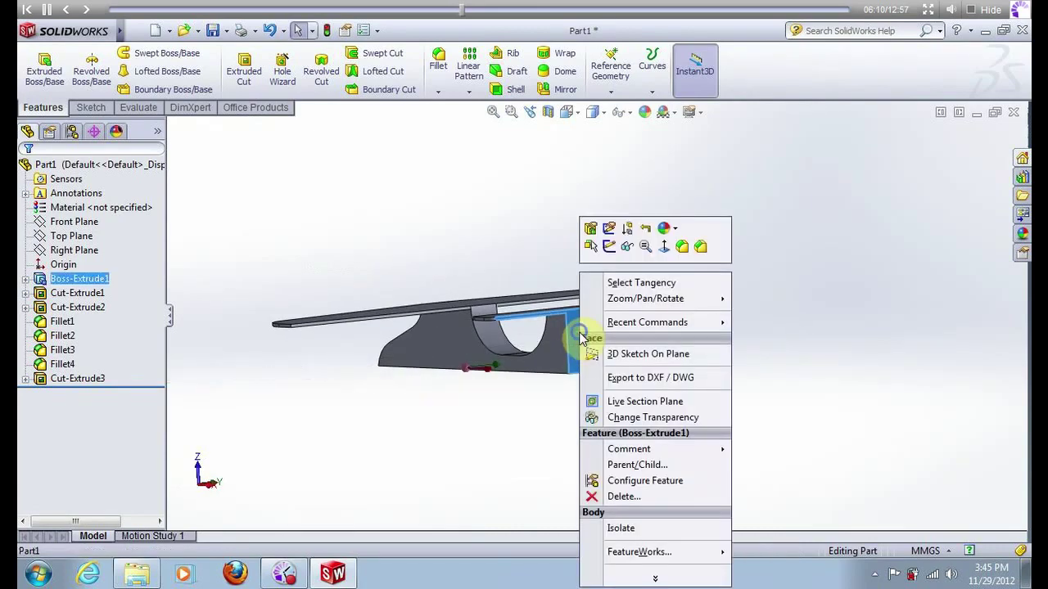
{"action": "left_click", "coordinate": [608, 243]}
{"action": "right_click", "coordinate": [57, 393]}
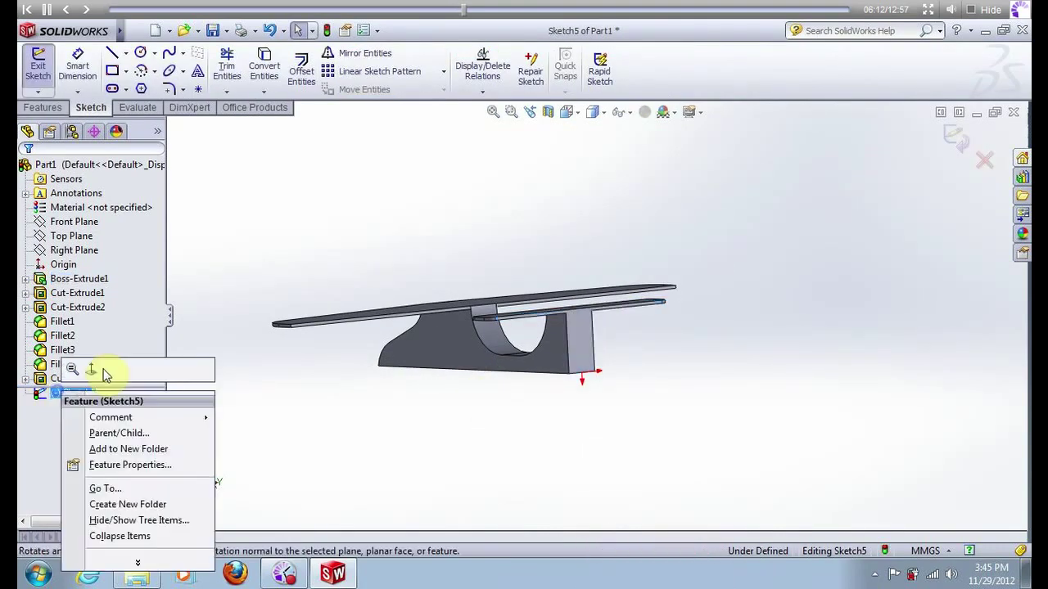
{"action": "left_click", "coordinate": [94, 373]}
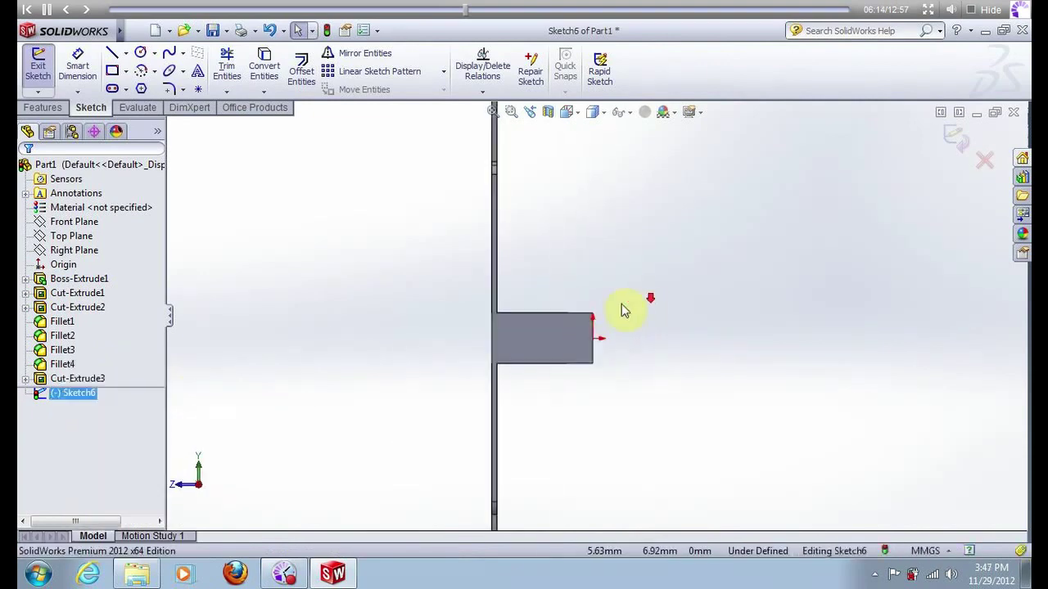
Draw a V of two lines from the two fuselage-to-tail corners, meeting at the origin on the fuselage's lower edge.
{"action": "scroll", "coordinate": [610, 336], "scroll_direction": "down", "scroll_amount": 3}
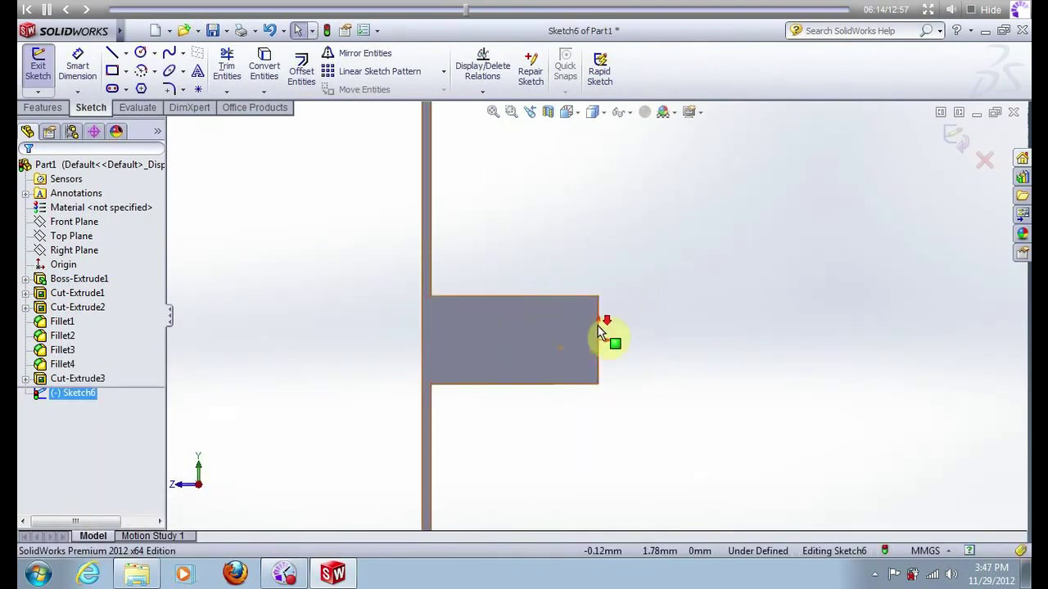
{"action": "scroll", "coordinate": [600, 331], "scroll_direction": "down", "scroll_amount": 2}
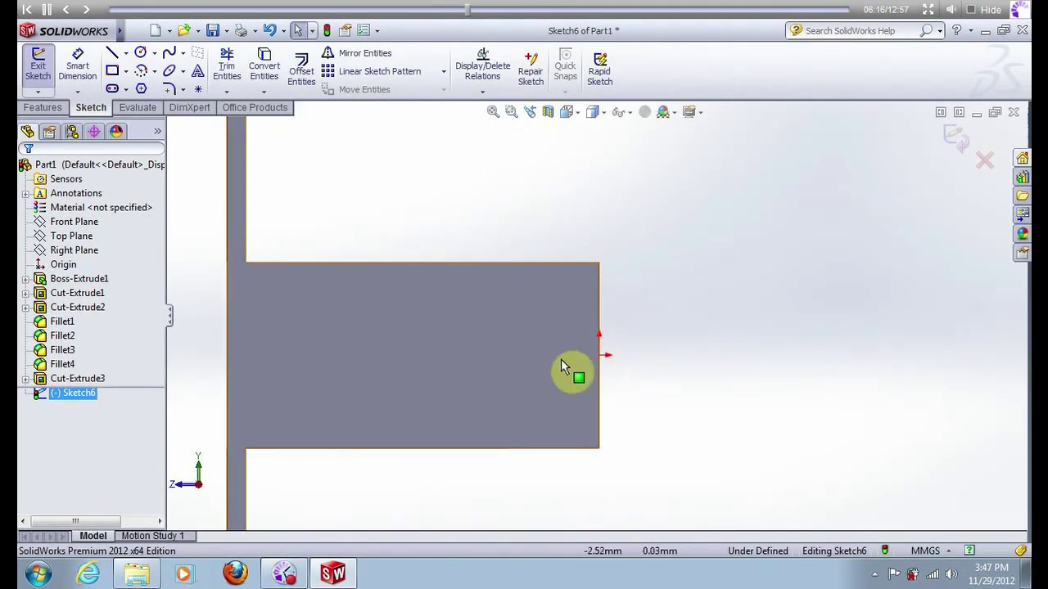
{"action": "left_click", "coordinate": [113, 57]}
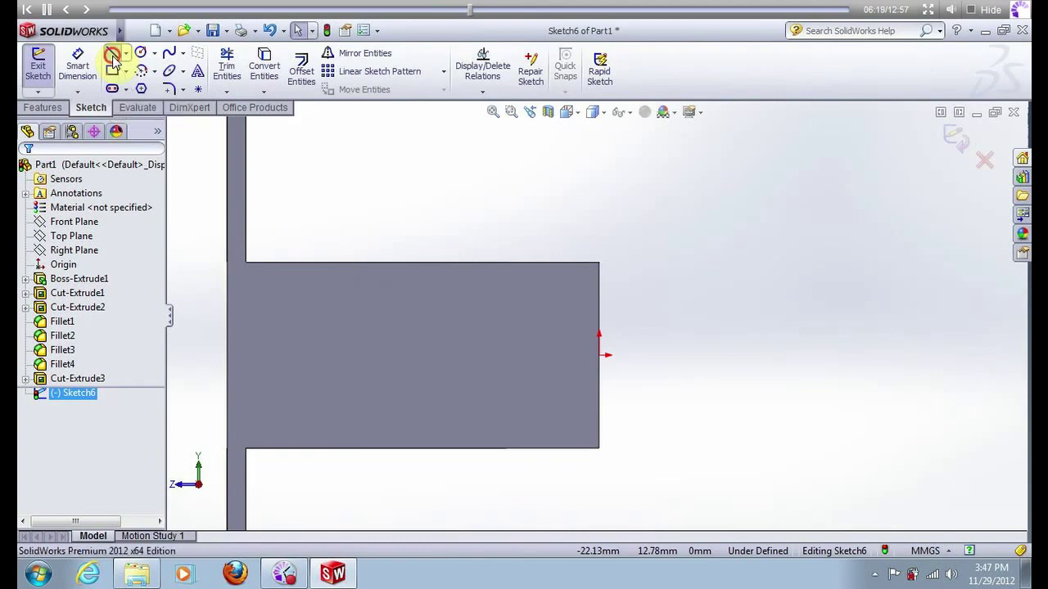
{"action": "left_click", "coordinate": [246, 262]}
{"action": "left_click", "coordinate": [599, 355]}
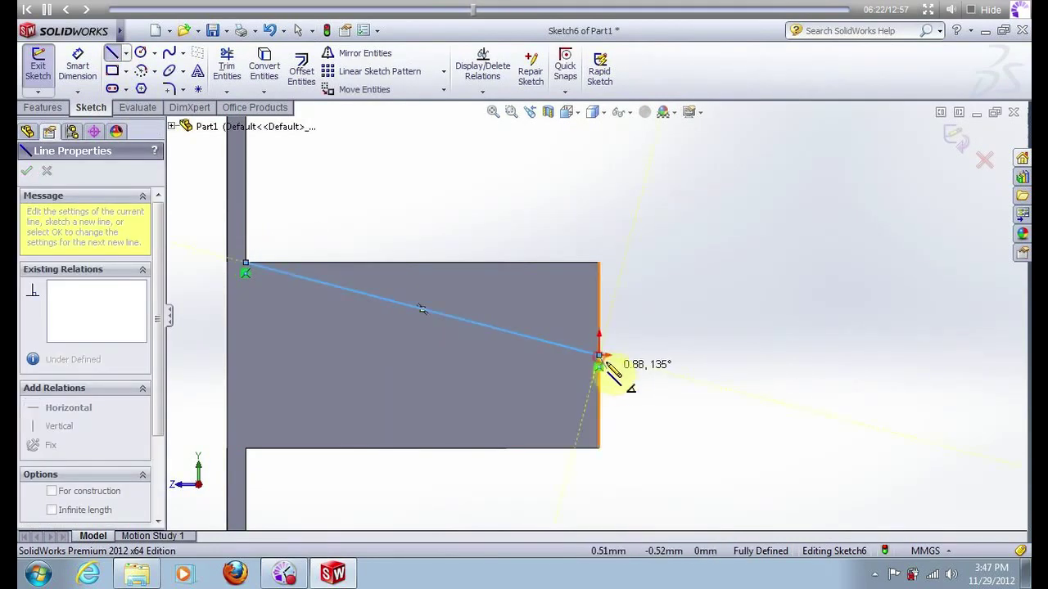
{"action": "left_click", "coordinate": [247, 447]}
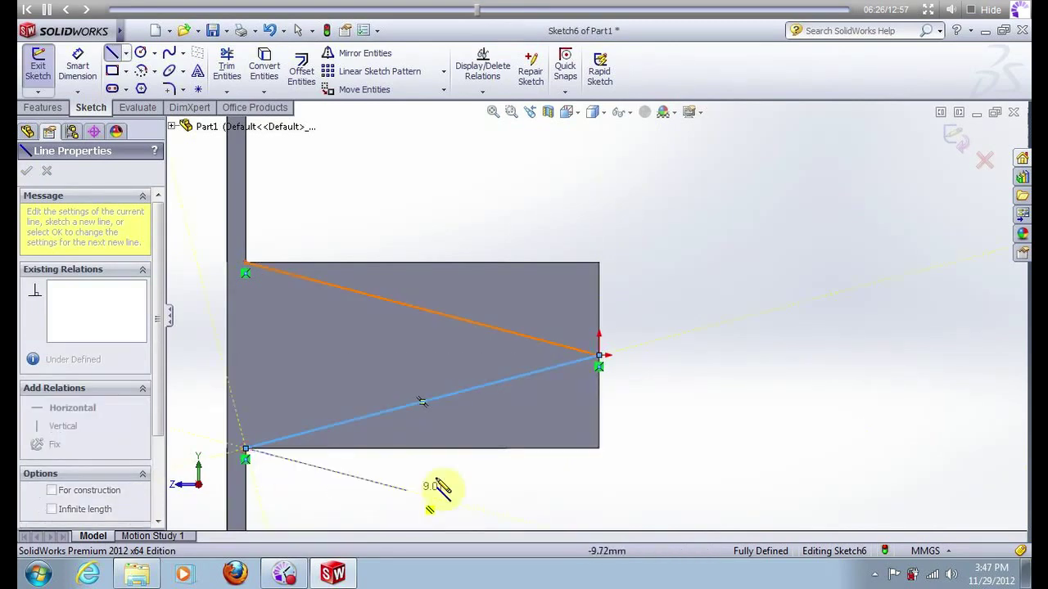
{"action": "key", "text": "Escape"}
Offset the two V lines inward by 1 mm and convert the tail's long upper edge into a sketch line.
{"action": "left_click", "coordinate": [459, 400]}
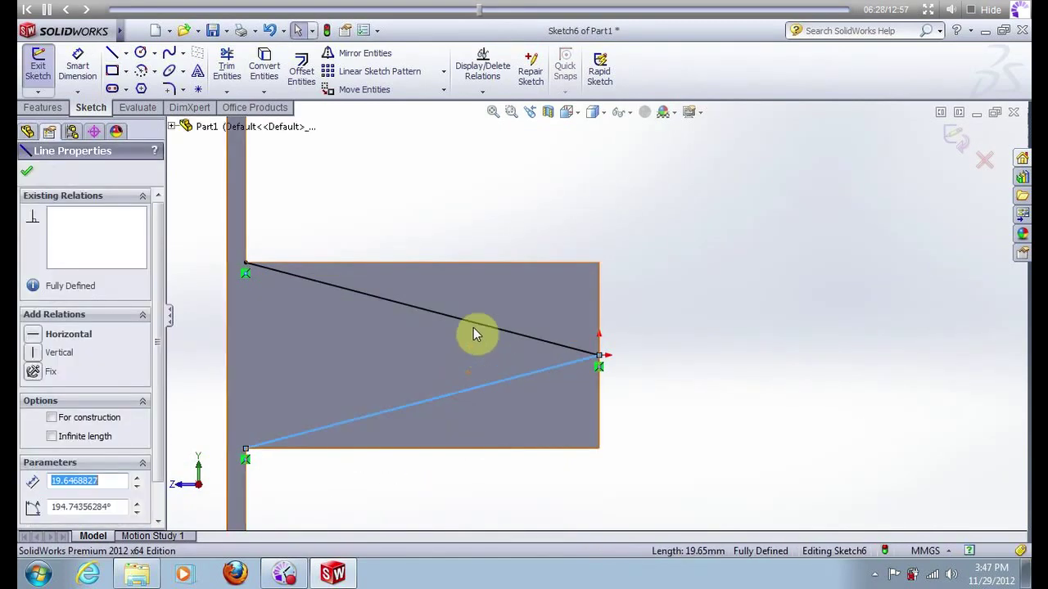
{"action": "left_click", "coordinate": [473, 326], "text": "ctrl"}
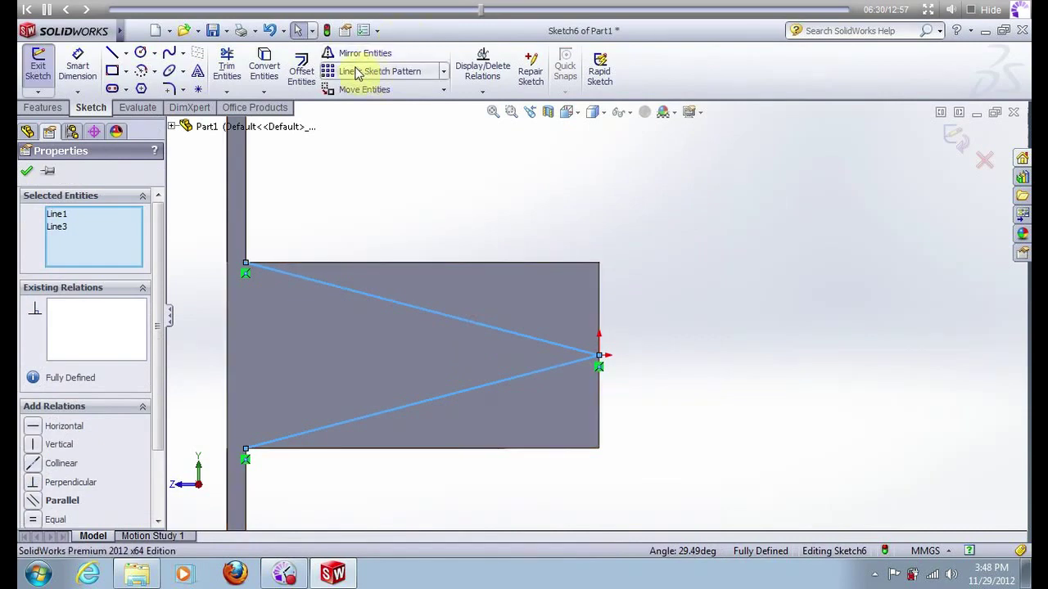
{"action": "left_click", "coordinate": [300, 68]}
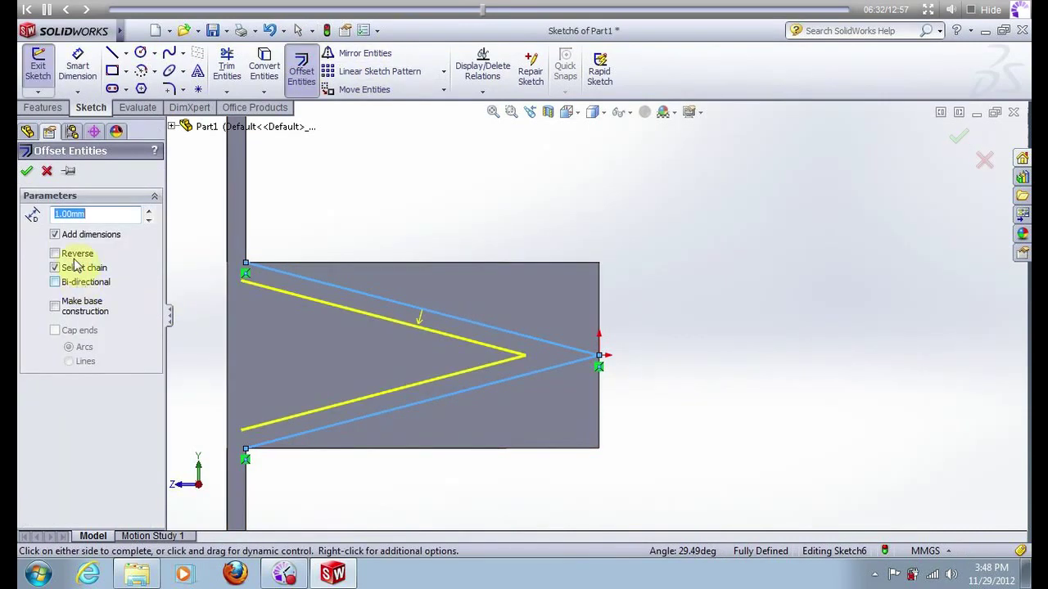
{"action": "left_click", "coordinate": [28, 174]}
{"action": "left_click", "coordinate": [227, 175]}
{"action": "left_click", "coordinate": [264, 70]}
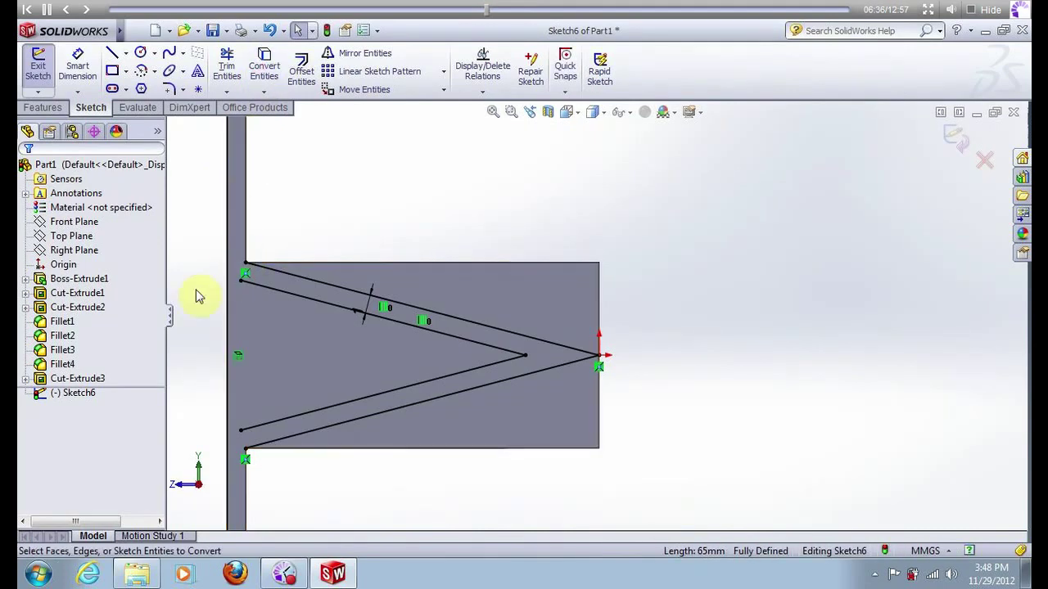
Extend both inner V lines to the converted edge and trim away the parts of that edge outside them.
{"action": "left_click", "coordinate": [264, 91]}
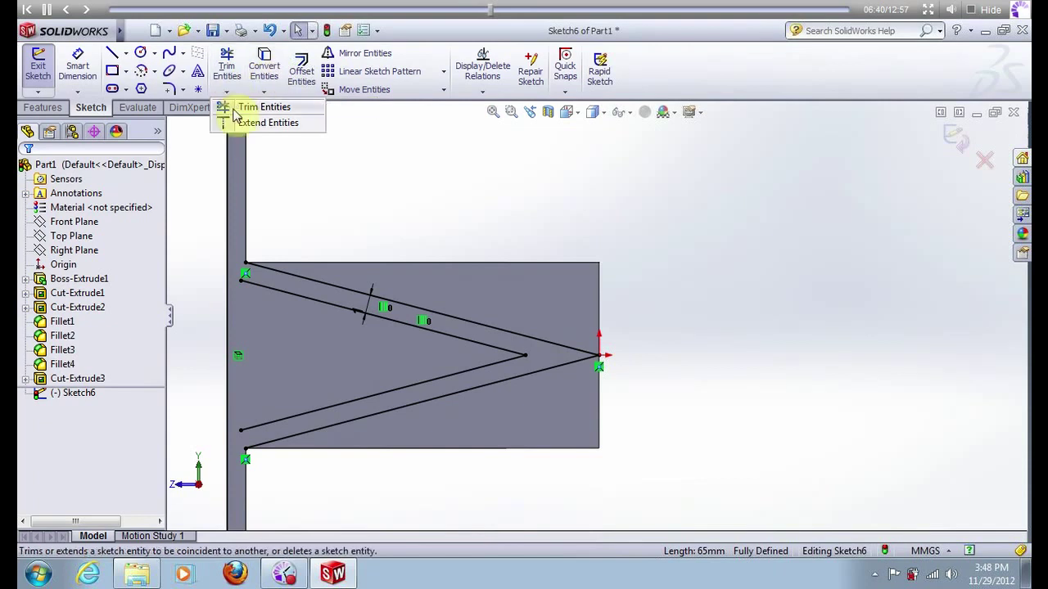
{"action": "left_click", "coordinate": [226, 70]}
{"action": "left_click", "coordinate": [267, 294]}
{"action": "left_click", "coordinate": [262, 427]}
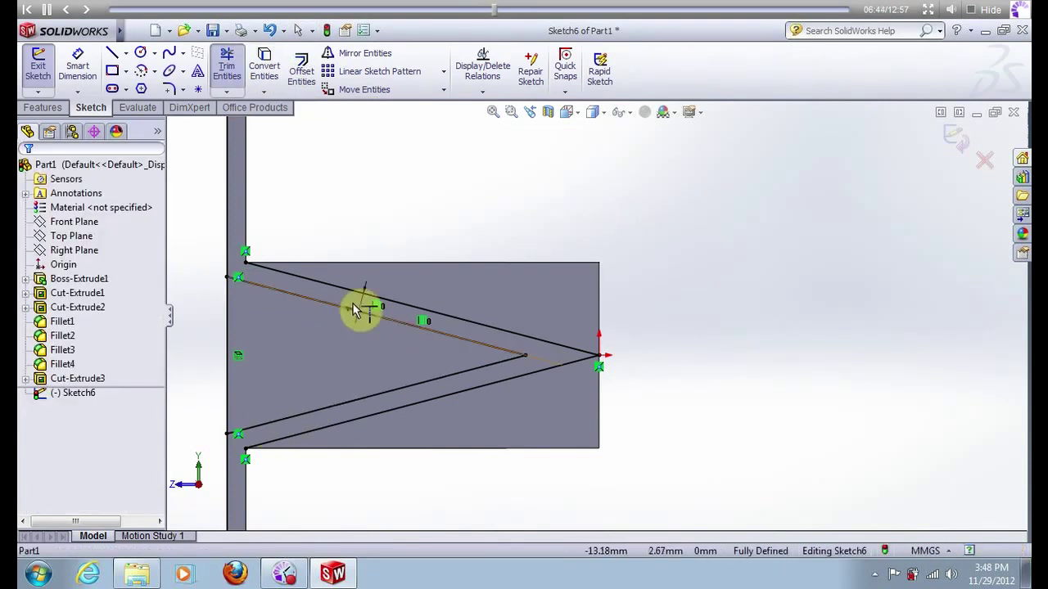
{"action": "left_click", "coordinate": [227, 66]}
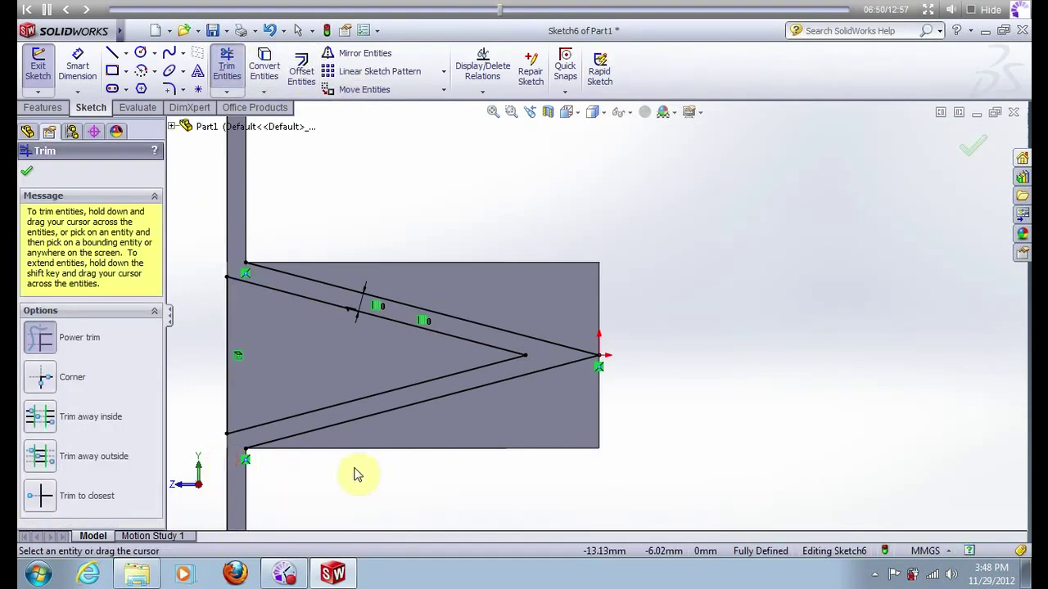
Draw three lines closing the outer V into a box about 22 mm long that extends beyond the fuselage's lower edge.
{"action": "left_click", "coordinate": [112, 53]}
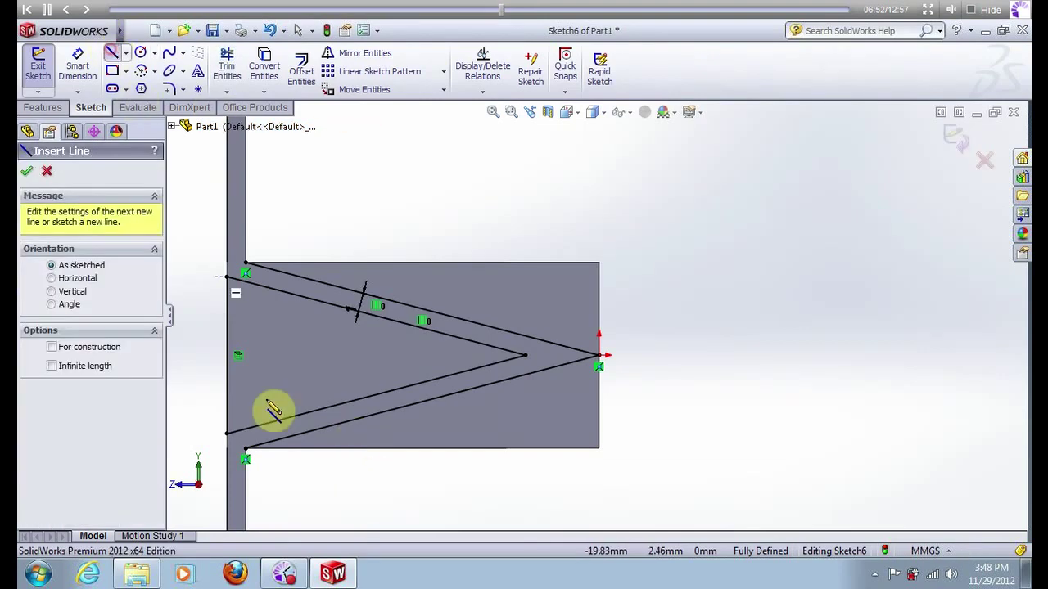
{"action": "left_click", "coordinate": [246, 448]}
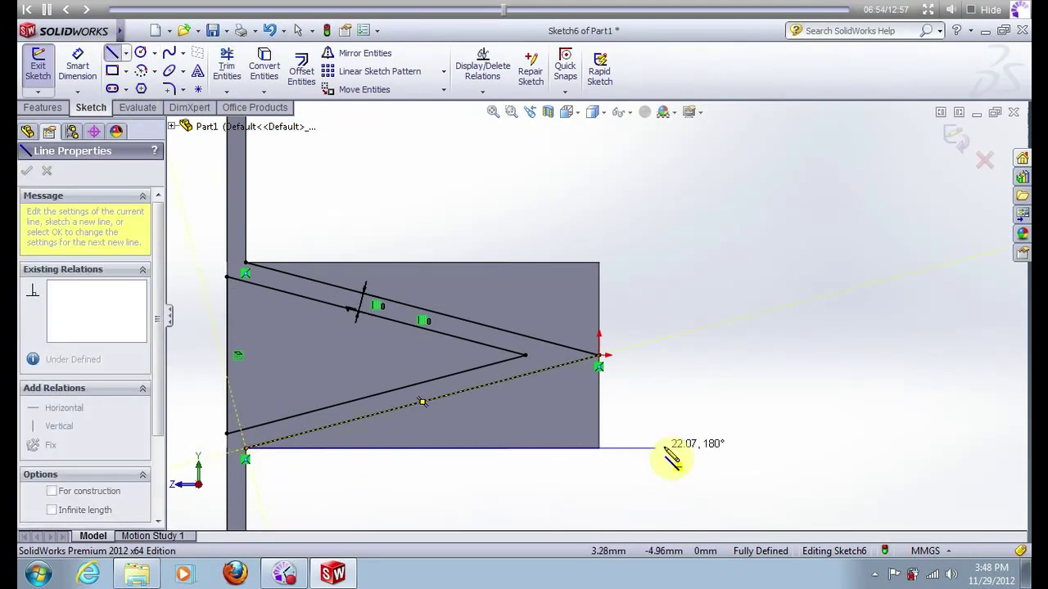
{"action": "left_click", "coordinate": [665, 448]}
{"action": "left_click", "coordinate": [666, 263]}
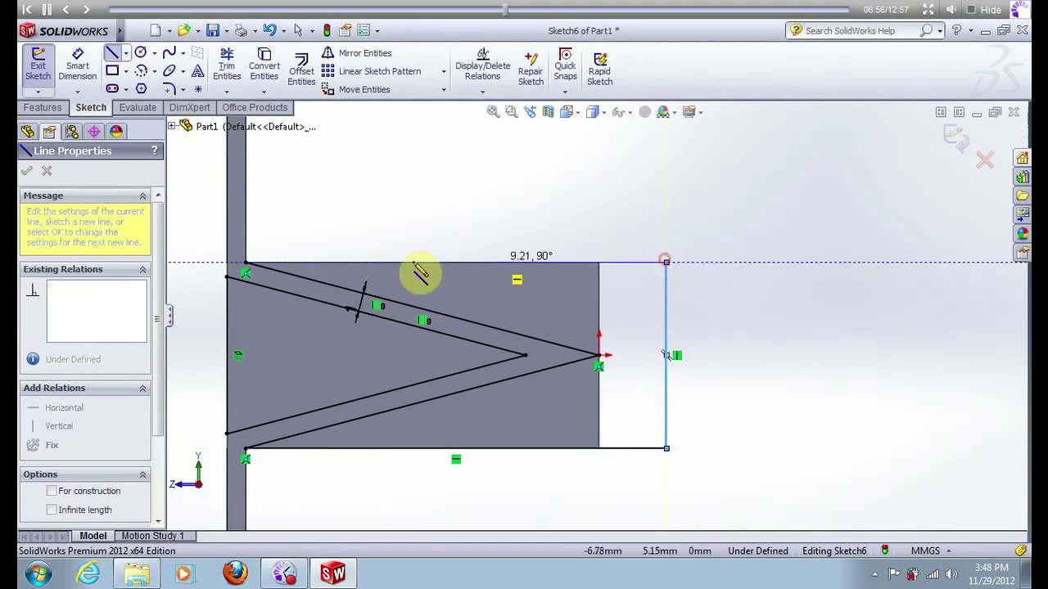
{"action": "left_click", "coordinate": [245, 262]}
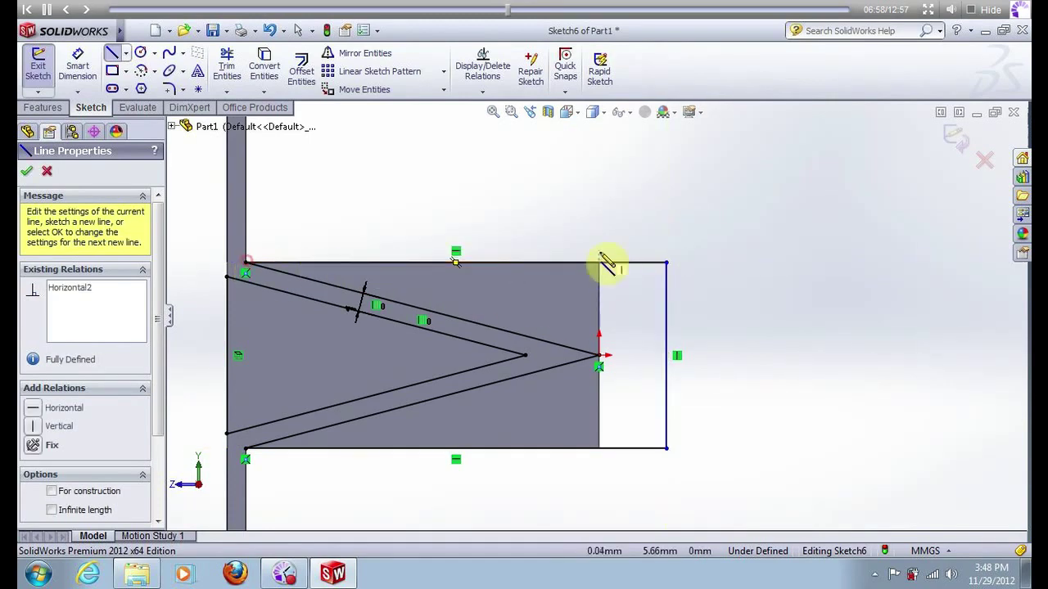
{"action": "scroll", "coordinate": [598, 294], "scroll_direction": "up", "scroll_amount": 2}
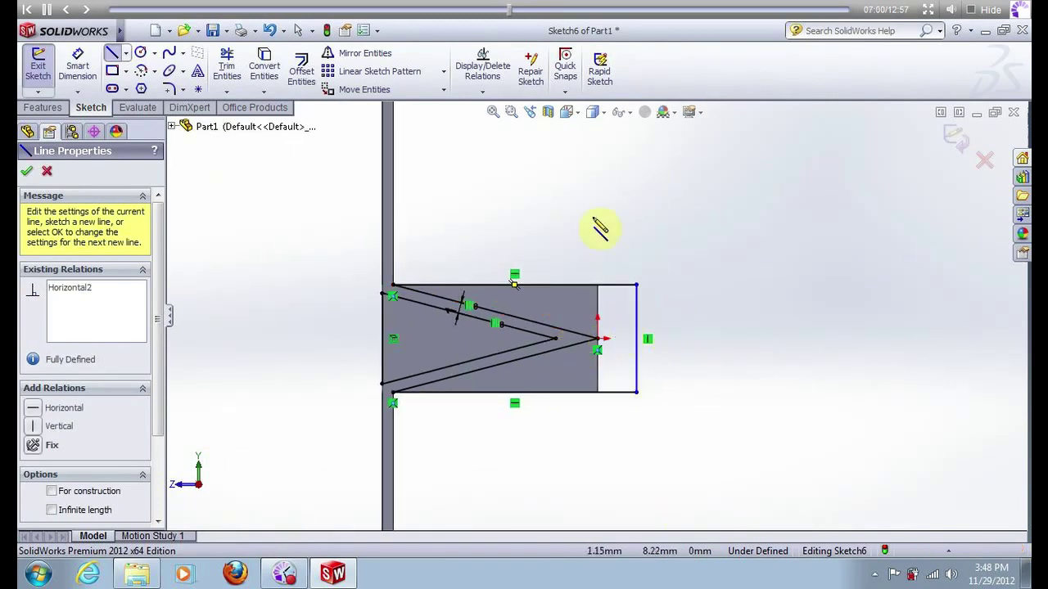
{"action": "scroll", "coordinate": [585, 230], "scroll_direction": "up", "scroll_amount": 1}
{"action": "key", "text": "Escape"}
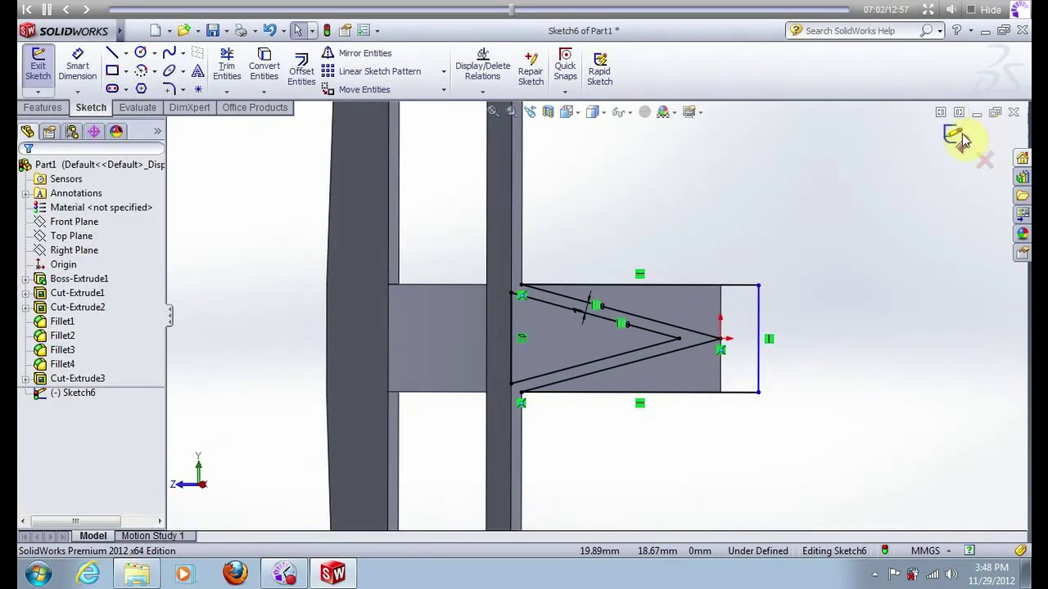
Exit the sketch and create a Through All extruded cut from it to leave a V-shaped fuselage.
{"action": "left_click", "coordinate": [959, 139]}
{"action": "left_click", "coordinate": [248, 65]}
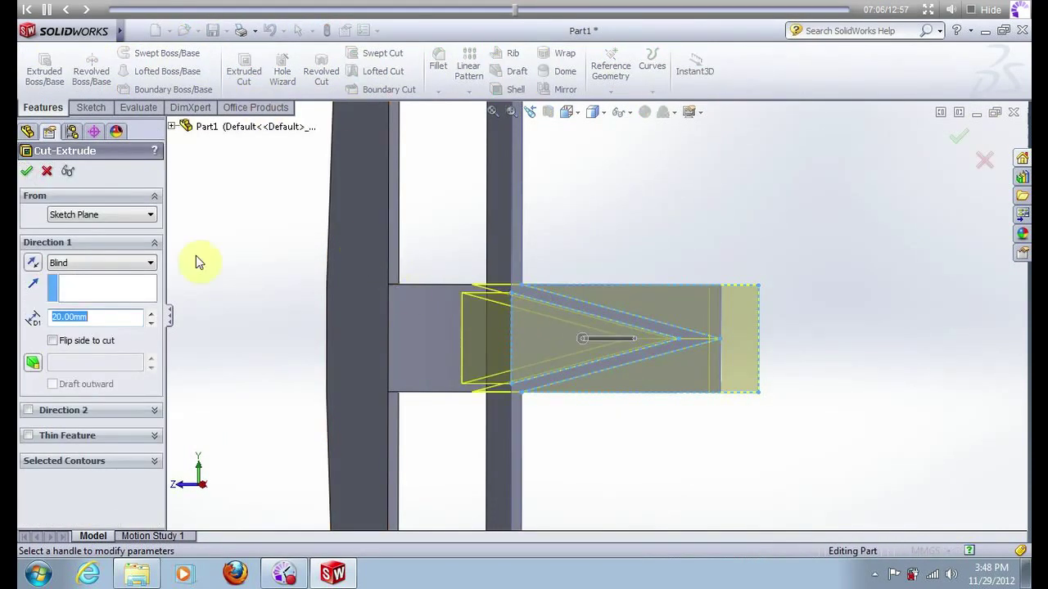
{"action": "left_click", "coordinate": [131, 266]}
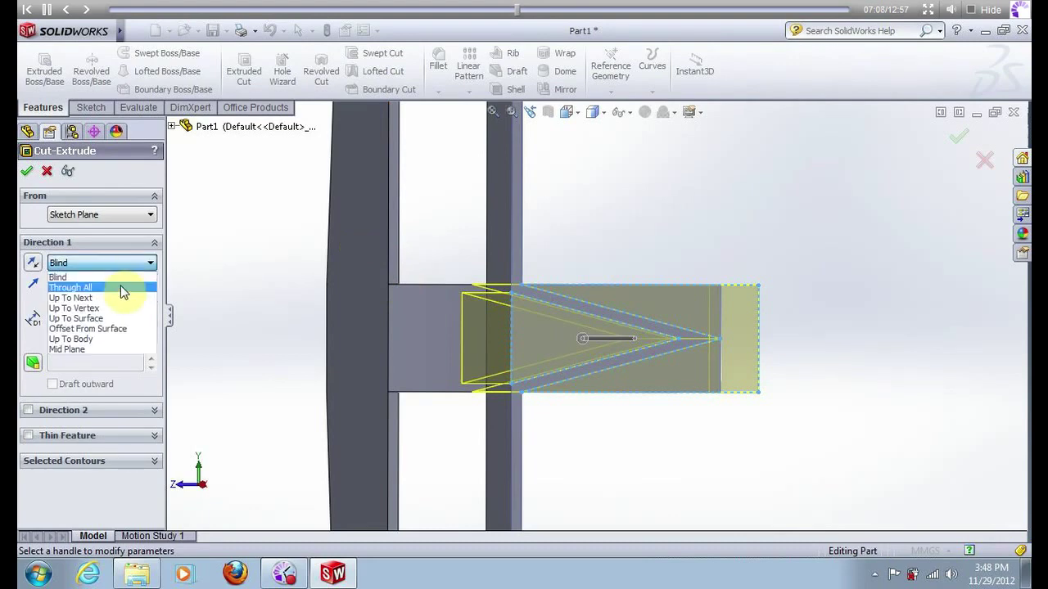
{"action": "left_click", "coordinate": [119, 288]}
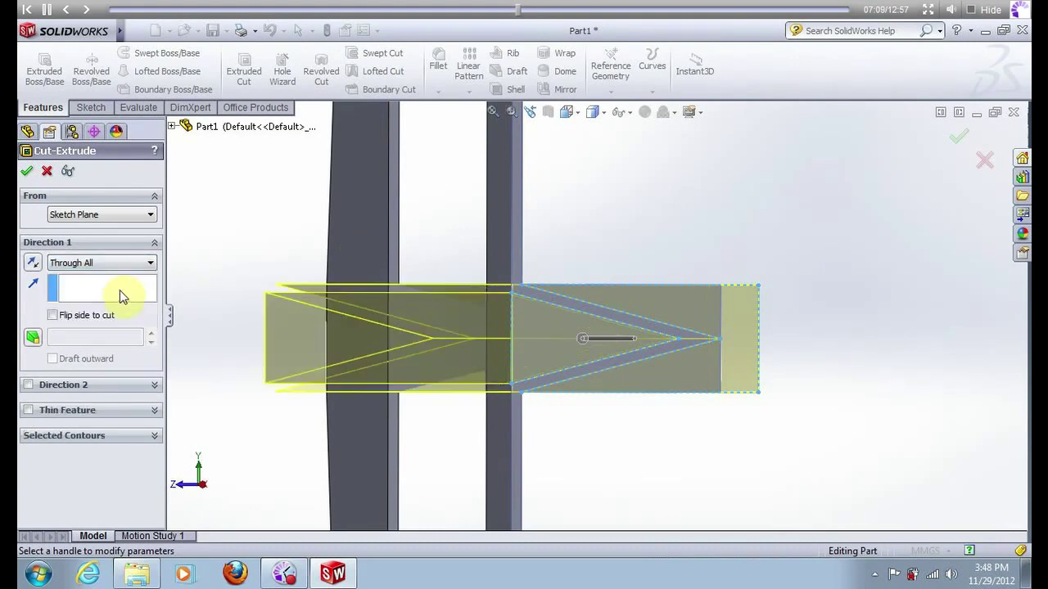
{"action": "left_click", "coordinate": [27, 172]}
Save the airplane part as Part1 in the AirPlane folder.
{"action": "middle_click_drag", "start_coordinate": [253, 399], "coordinate": [753, 241]}
{"action": "left_click", "coordinate": [823, 333]}
{"action": "key", "text": "f"}
{"action": "middle_click_drag", "start_coordinate": [786, 282], "coordinate": [822, 168]}
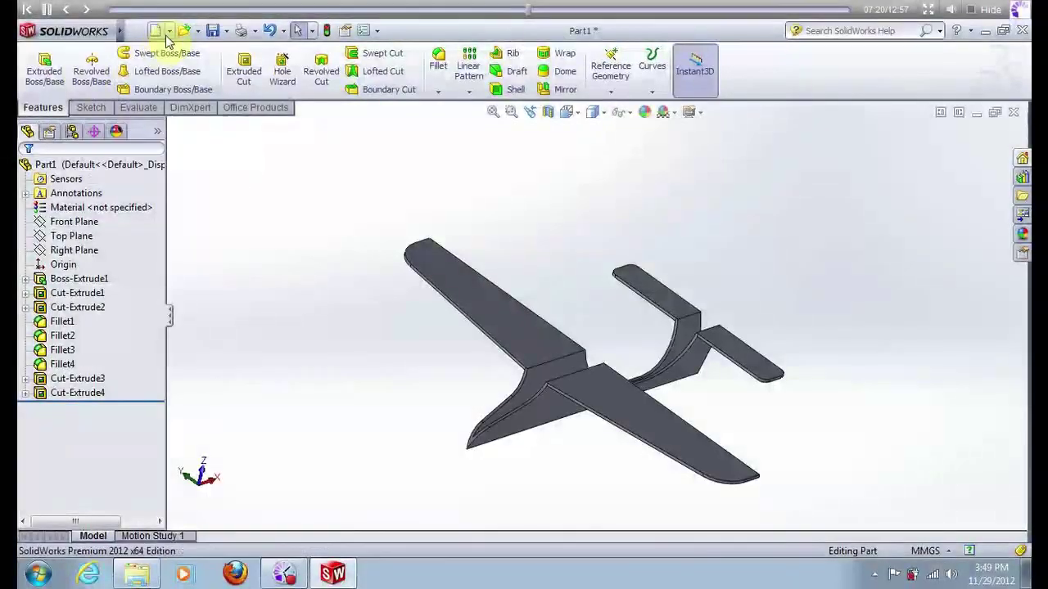
{"action": "left_click", "coordinate": [212, 33]}
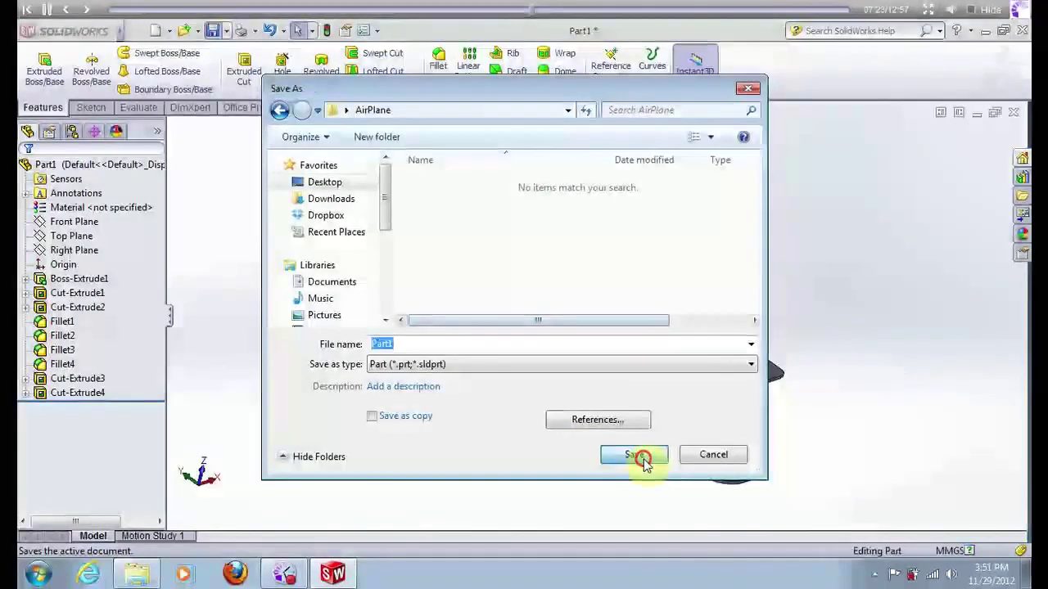
{"action": "left_click", "coordinate": [638, 456]}
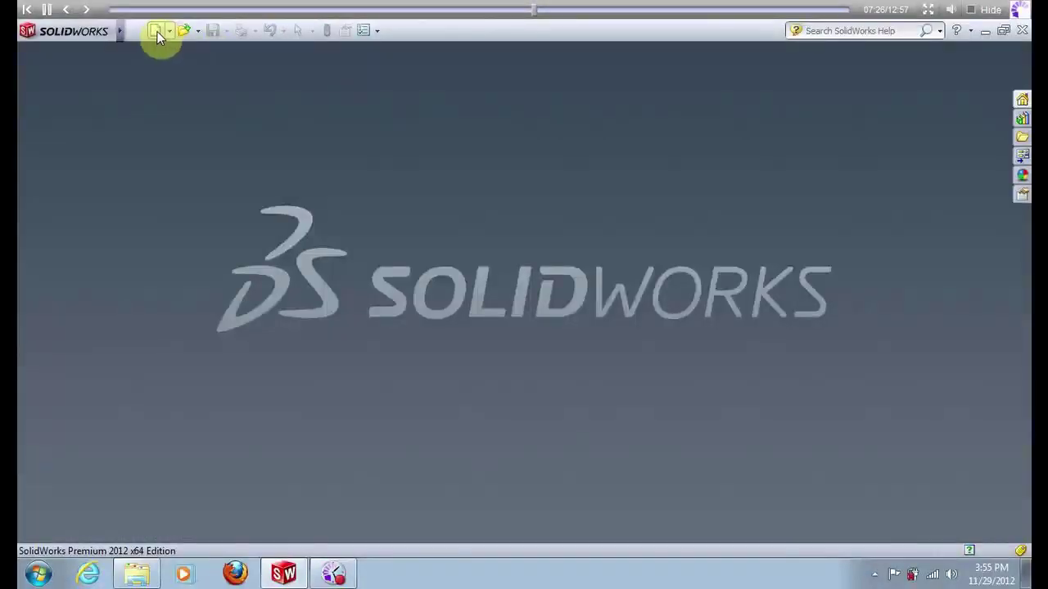
Create a new part and start a sketch on the Front Plane.
{"action": "left_click", "coordinate": [155, 33]}
{"action": "left_click", "coordinate": [566, 533]}
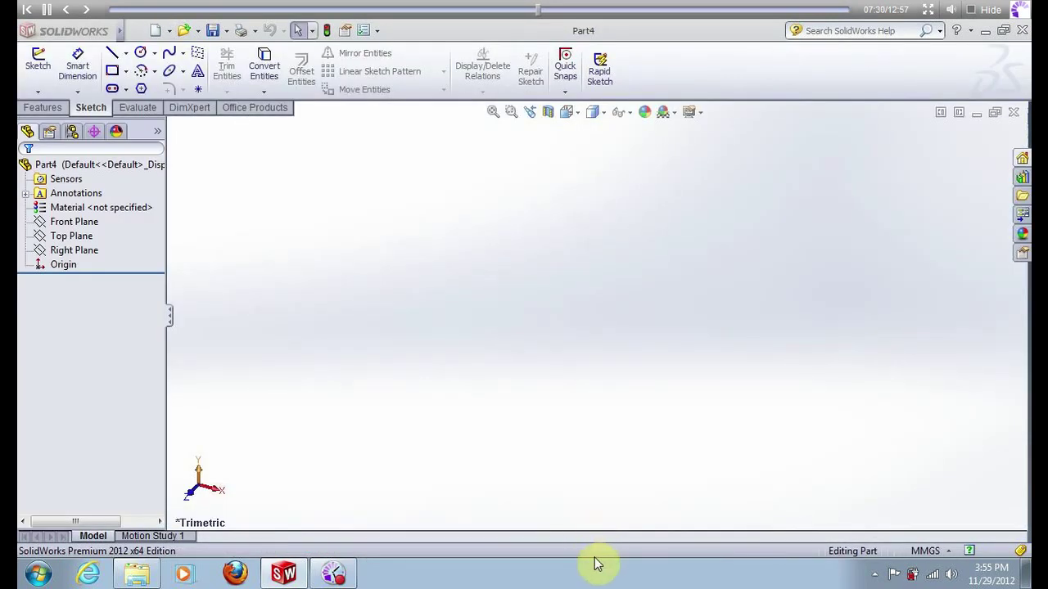
{"action": "left_click", "coordinate": [38, 62]}
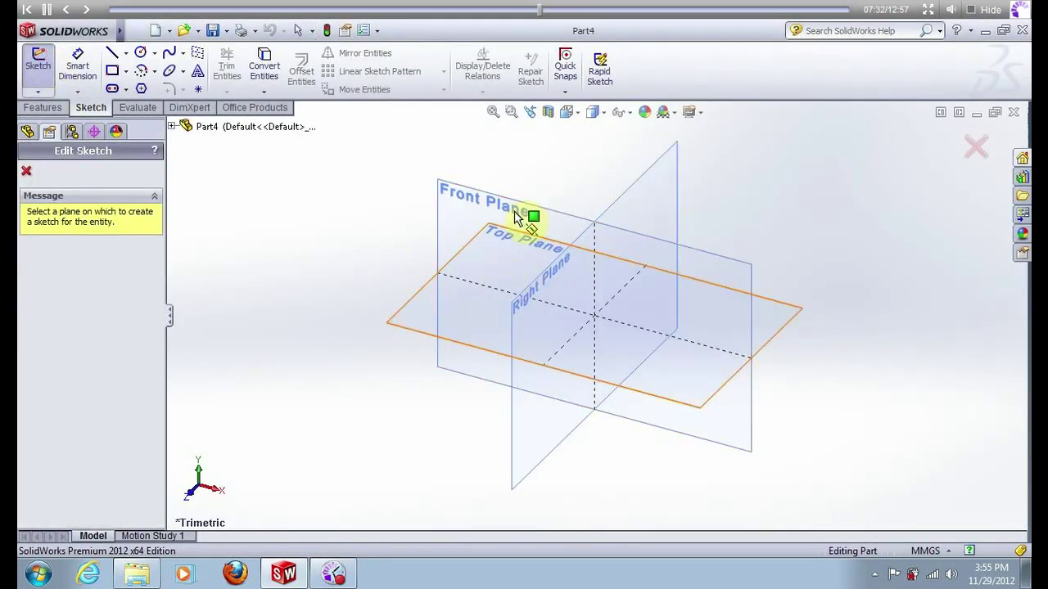
{"action": "left_click", "coordinate": [519, 201]}
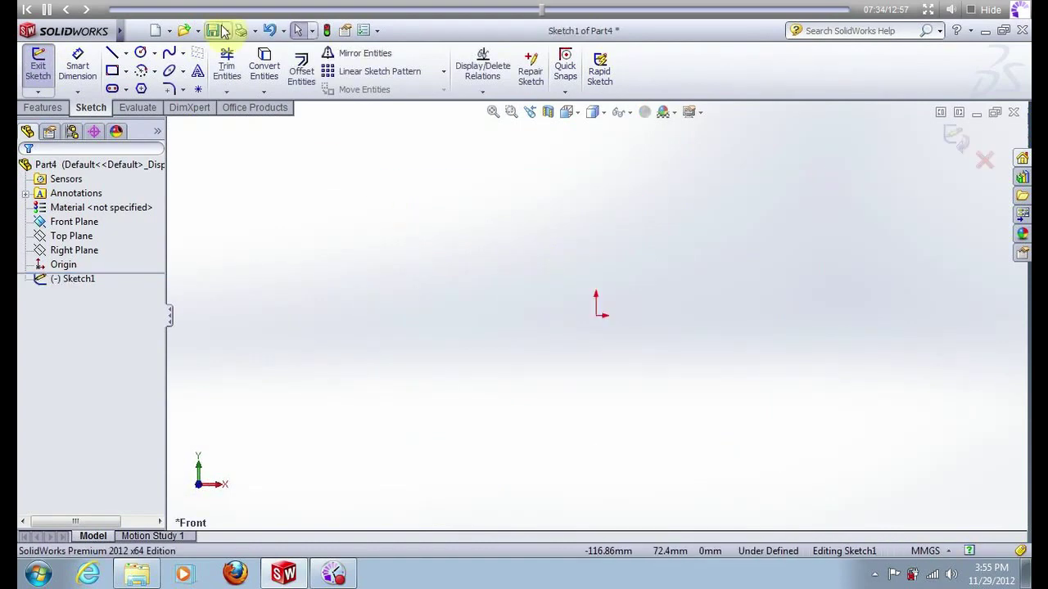
Open the saved Part1 file from the AirPlane folder.
{"action": "left_click", "coordinate": [191, 128]}
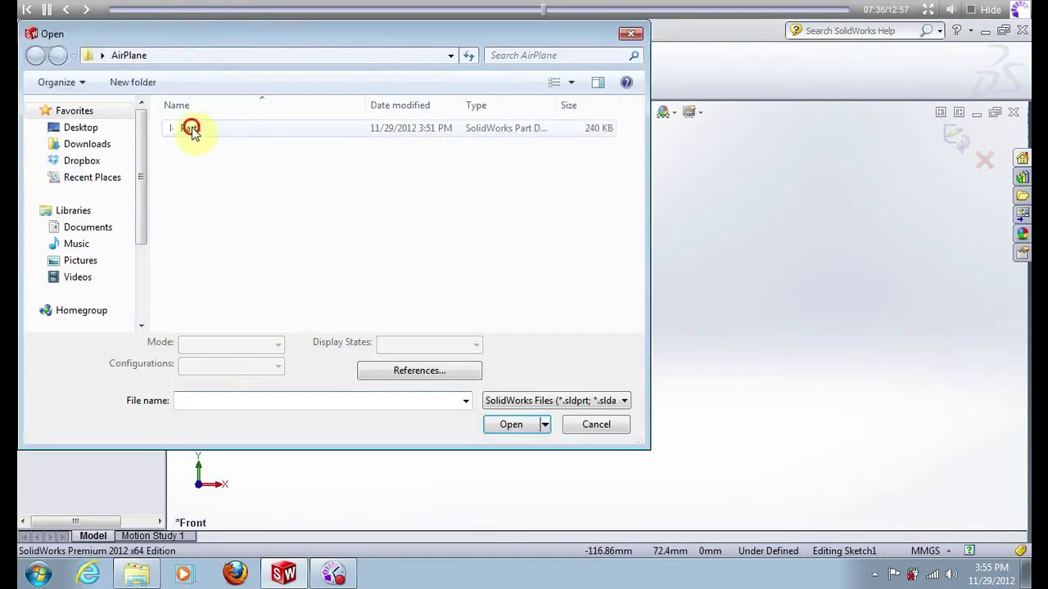
{"action": "left_click", "coordinate": [509, 425]}
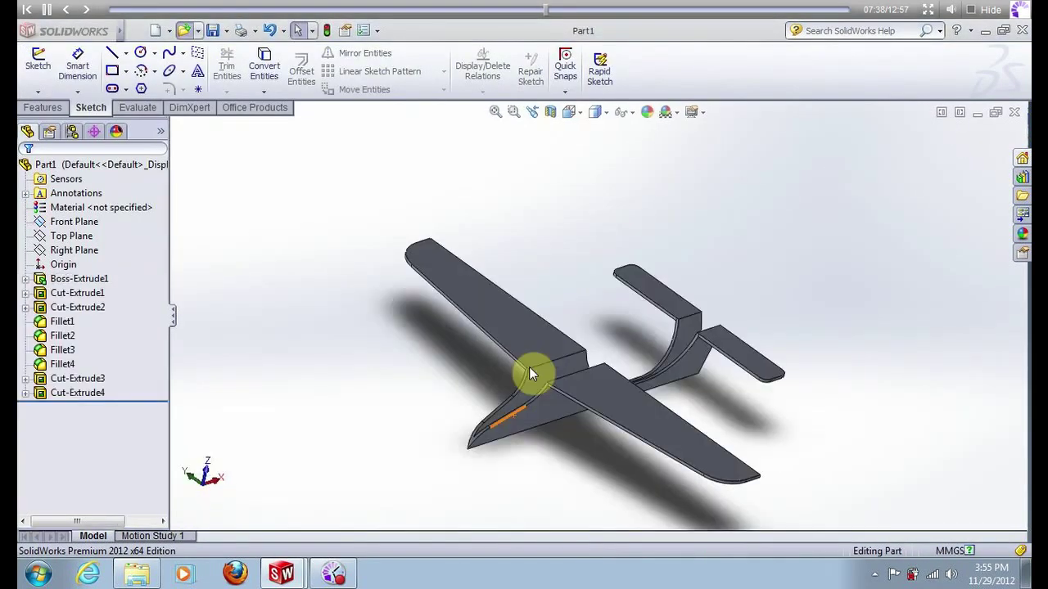
Edit the sketch of Cut-Extrude2 and view it head-on.
{"action": "left_click", "coordinate": [37, 334]}
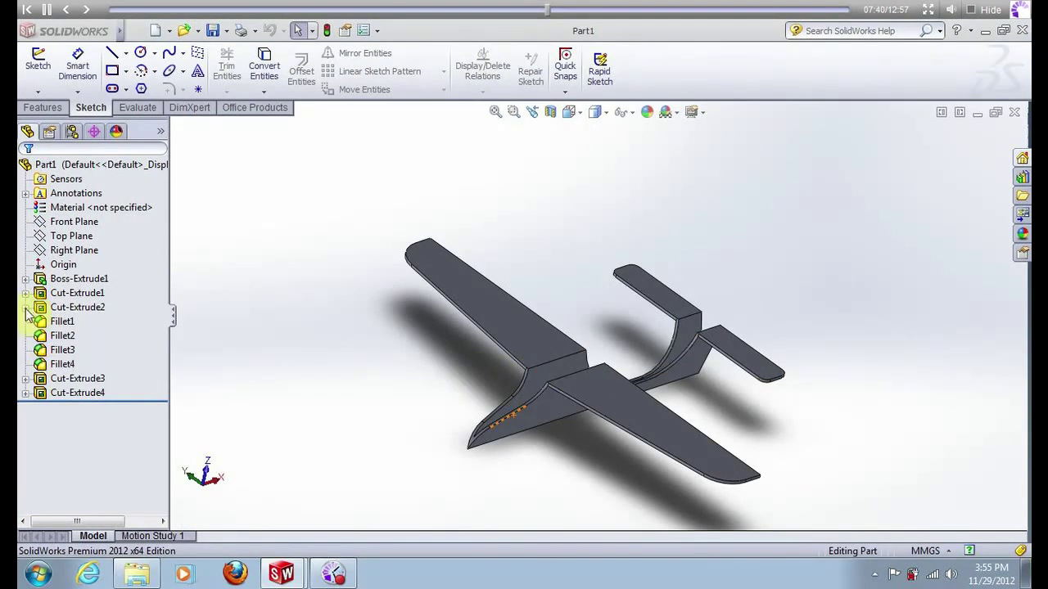
{"action": "left_click", "coordinate": [25, 307]}
{"action": "right_click", "coordinate": [88, 321]}
{"action": "left_click", "coordinate": [97, 279]}
{"action": "right_click", "coordinate": [92, 320]}
{"action": "left_click", "coordinate": [126, 300]}
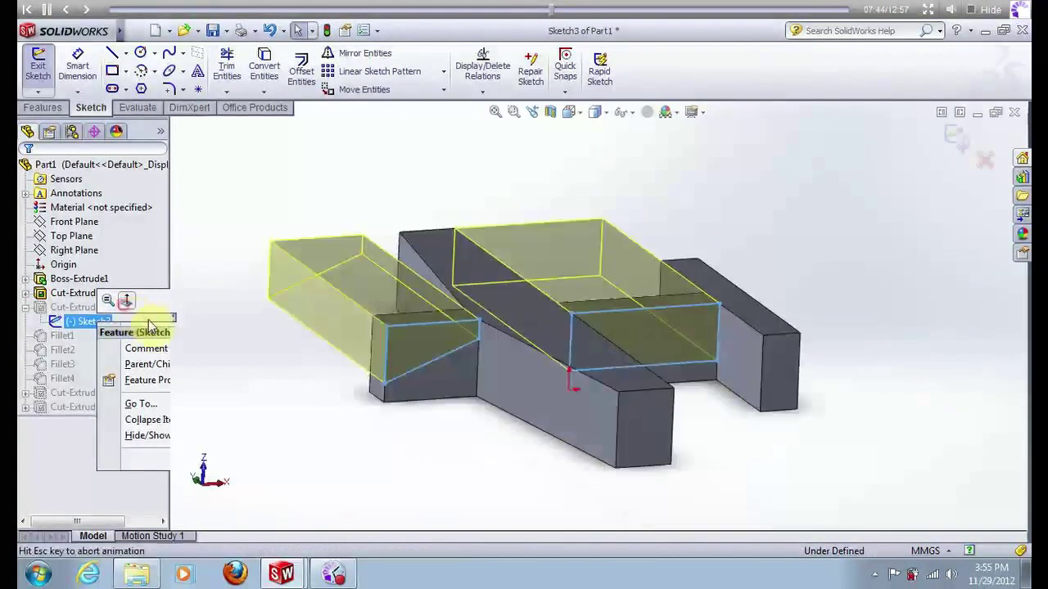
Copy the tapered four-line profile from the airplane sketch into Part4's sketch and move its lower short-edge corner onto the origin.
{"action": "mouse_move", "coordinate": [327, 229]}
{"action": "left_mouse_down"}
{"action": "mouse_move", "coordinate": [361, 274]}
{"action": "mouse_move", "coordinate": [493, 347]}
{"action": "left_mouse_up"}
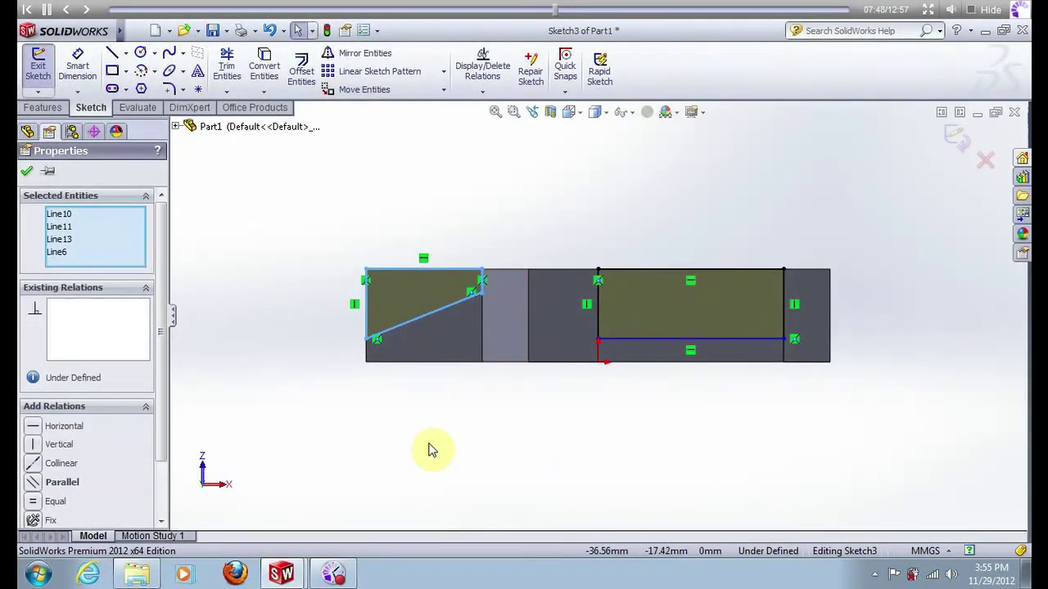
{"action": "left_click", "coordinate": [955, 137]}
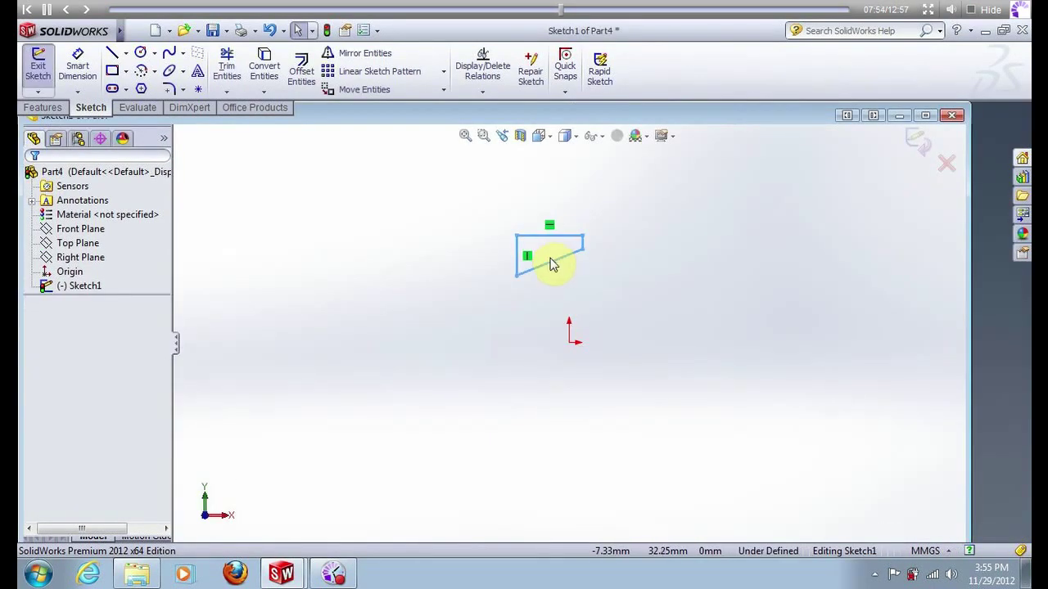
{"action": "left_click_drag", "start_coordinate": [494, 201], "coordinate": [598, 290]}
{"action": "scroll", "coordinate": [591, 253], "scroll_direction": "down", "scroll_amount": 3}
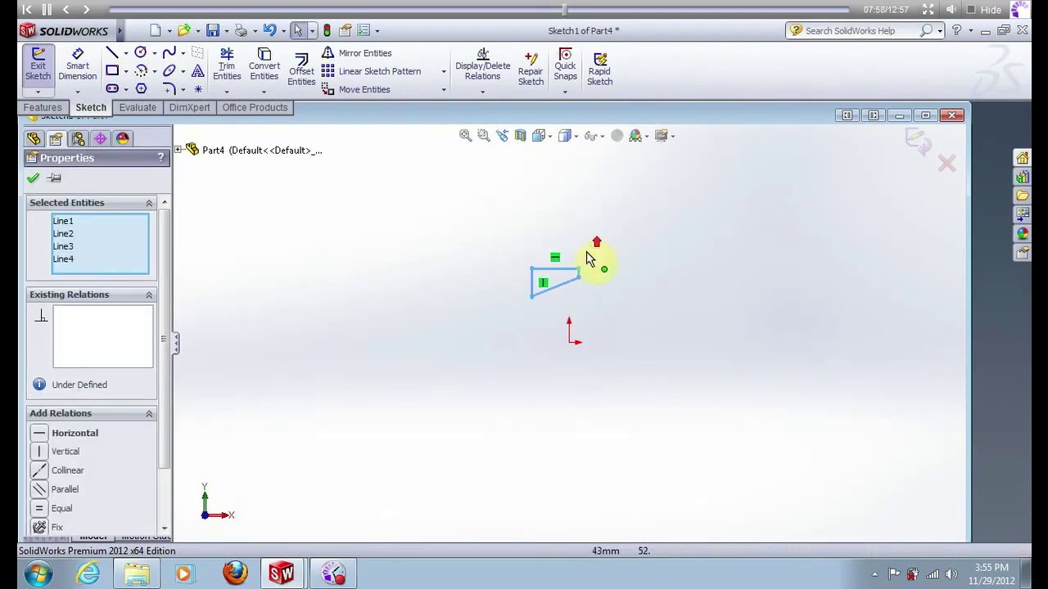
{"action": "scroll", "coordinate": [557, 352], "scroll_direction": "down", "scroll_amount": 2}
{"action": "right_click", "coordinate": [556, 286]}
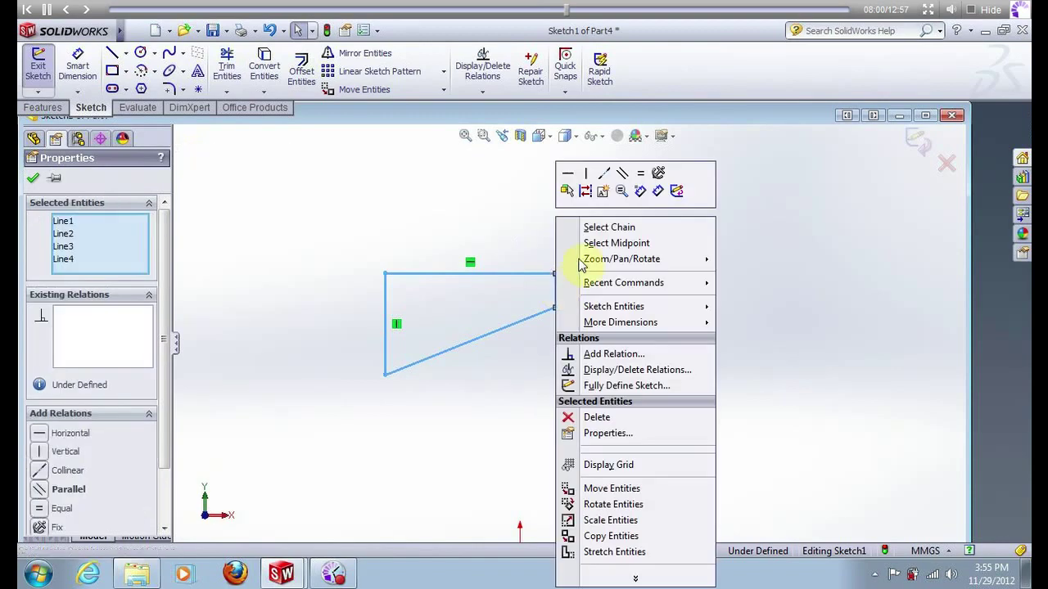
{"action": "left_click", "coordinate": [611, 488]}
{"action": "left_click", "coordinate": [554, 308]}
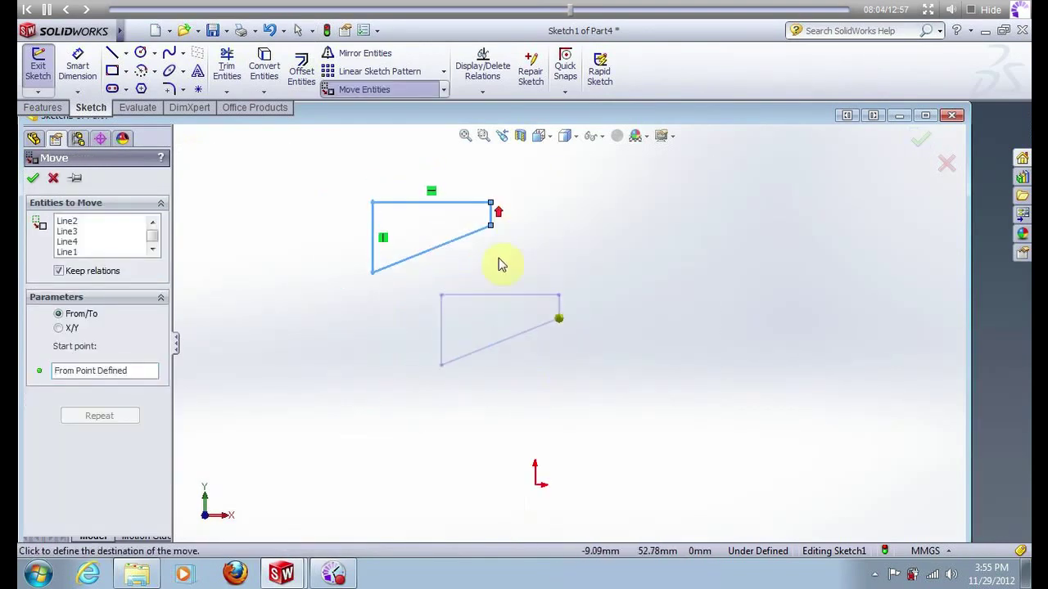
{"action": "left_click", "coordinate": [536, 484]}
{"action": "scroll", "coordinate": [535, 475], "scroll_direction": "down", "scroll_amount": 3}
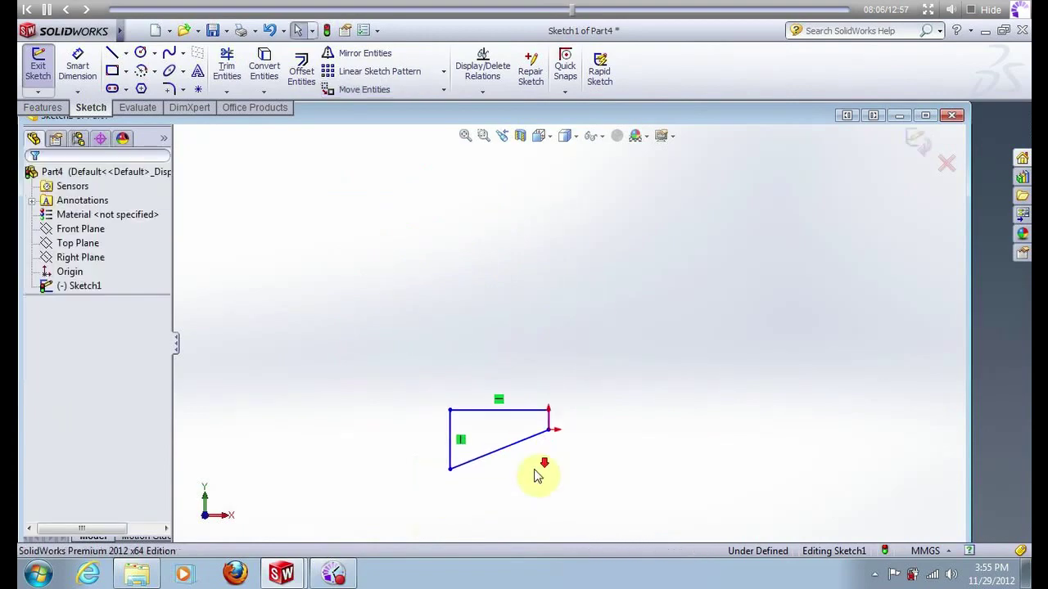
Draw a vertical line down from the profile's lowest corner and set its length to 5 mm.
{"action": "left_click", "coordinate": [112, 53]}
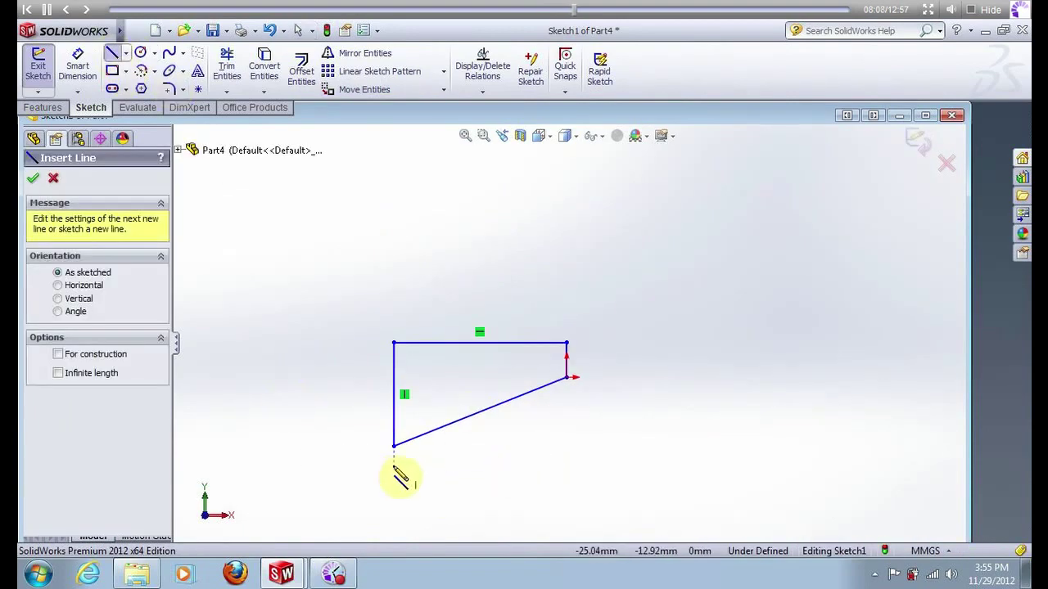
{"action": "left_click", "coordinate": [394, 447]}
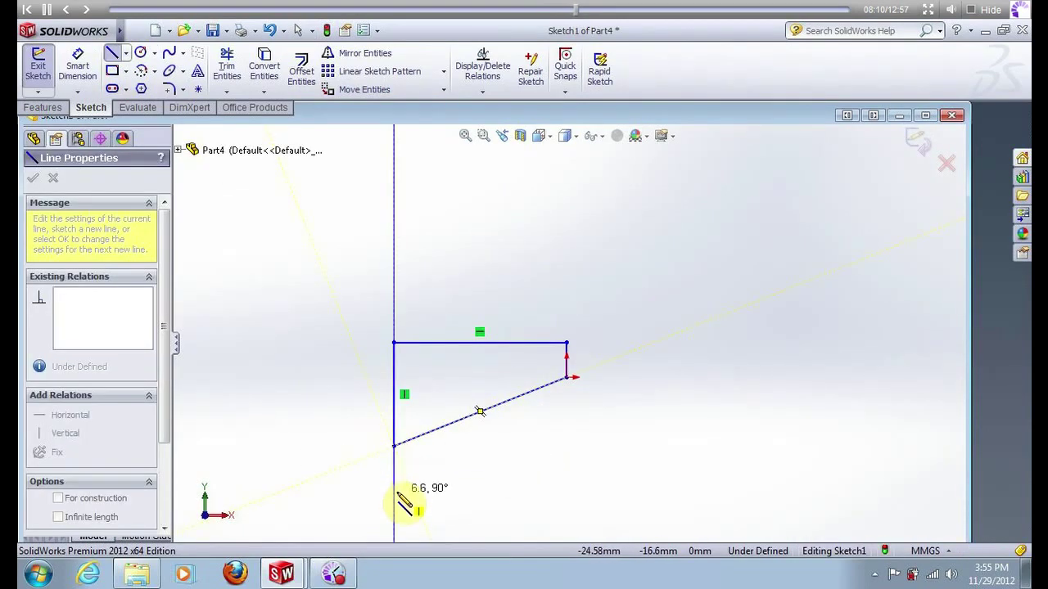
{"action": "left_click", "coordinate": [394, 491]}
{"action": "key", "text": "Escape"}
{"action": "left_click", "coordinate": [396, 483]}
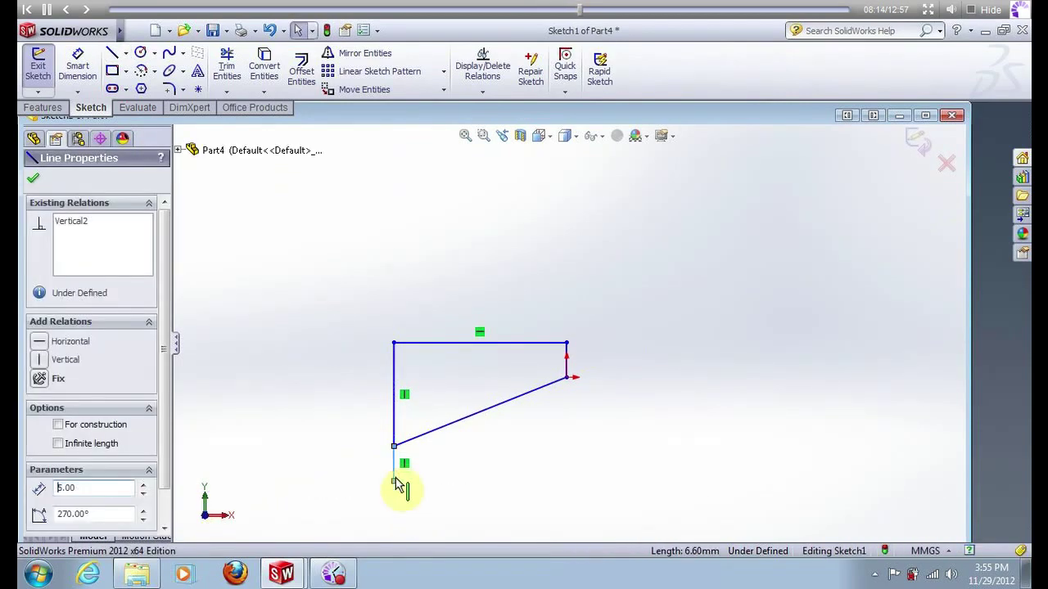
Draw a 25 mm horizontal line from the 5 mm line's lower end, then a vertical line up to the origin.
{"action": "left_click", "coordinate": [114, 57]}
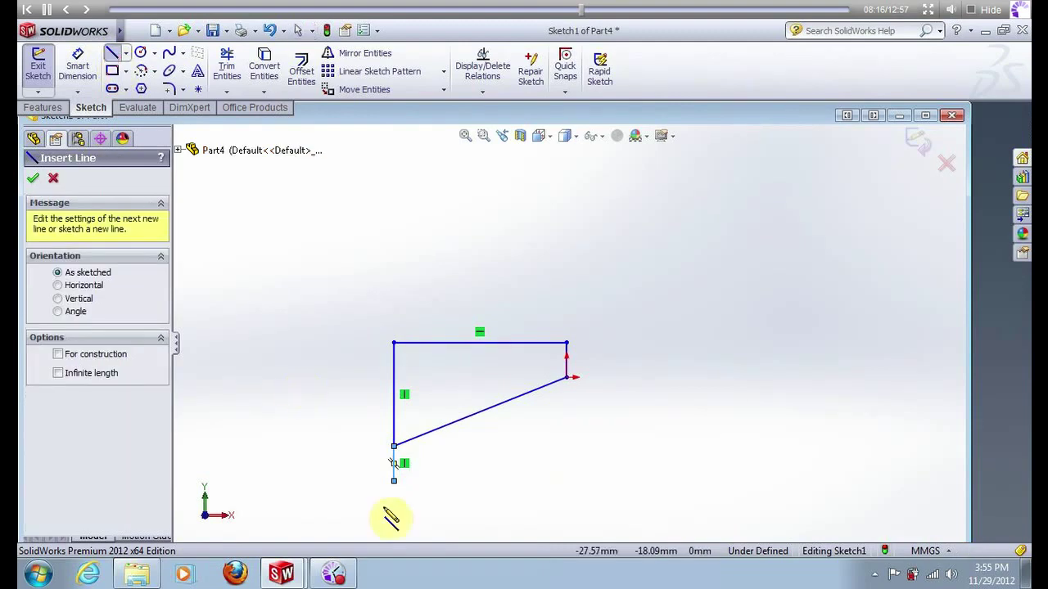
{"action": "left_click", "coordinate": [394, 481]}
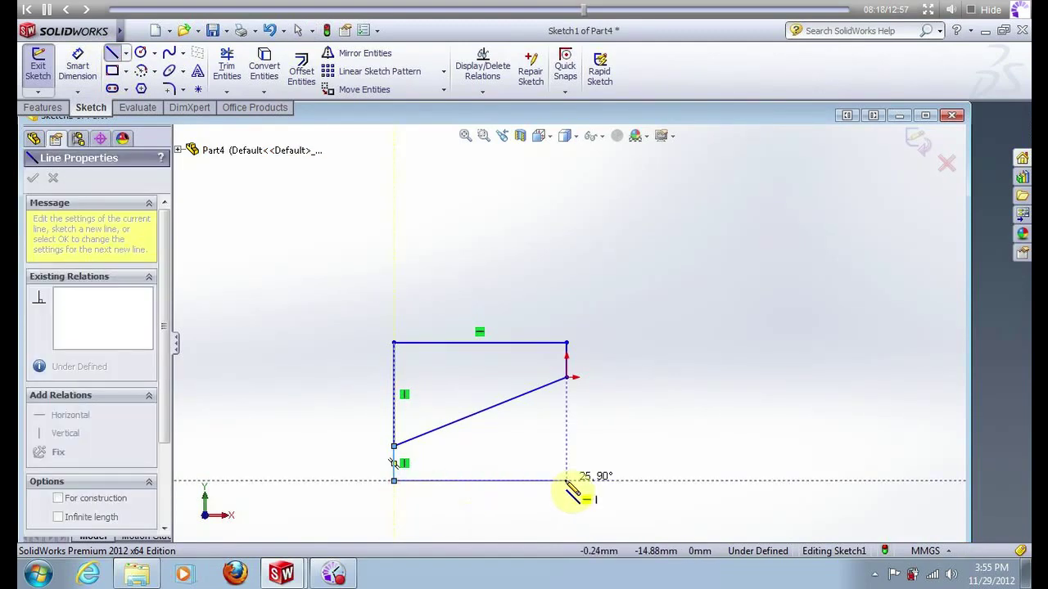
{"action": "left_click", "coordinate": [565, 481]}
{"action": "left_click", "coordinate": [566, 379]}
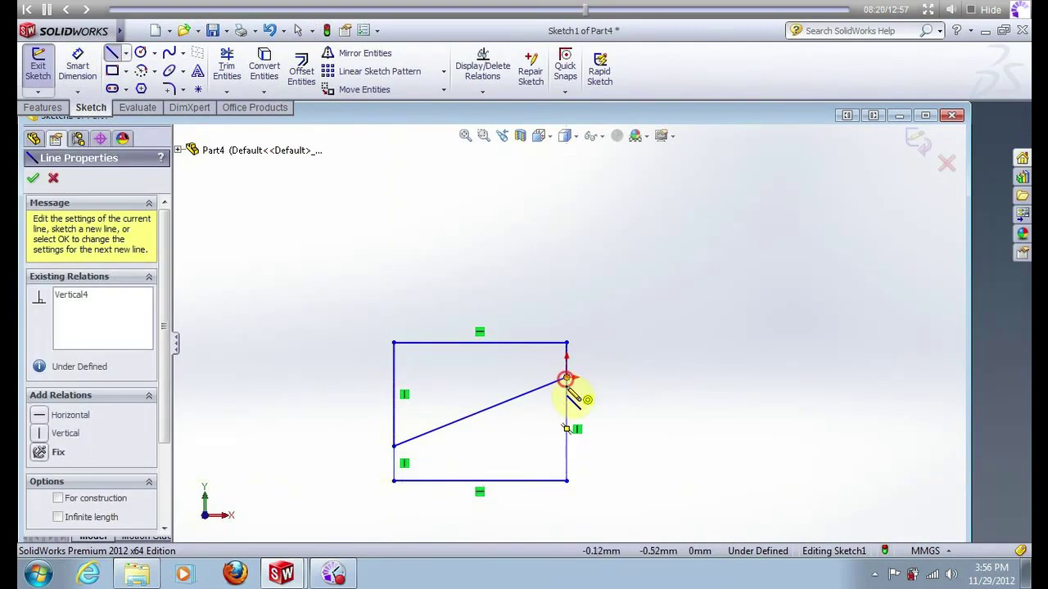
{"action": "key", "text": "Escape"}
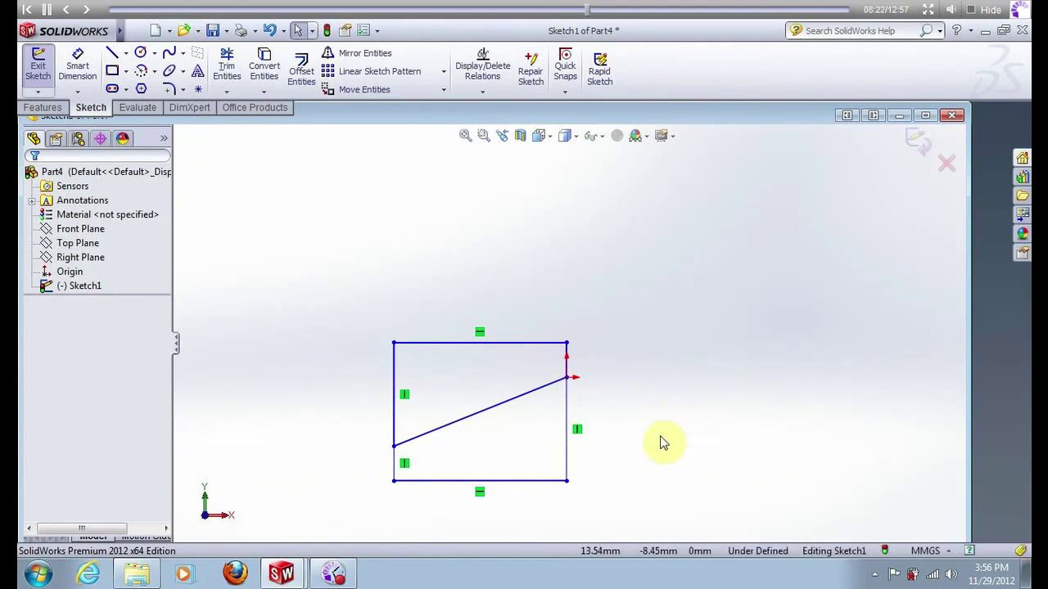
Delete the copied profile's two vertical lines and its horizontal line above the slope, keeping the sloped line.
{"action": "left_click", "coordinate": [396, 377]}
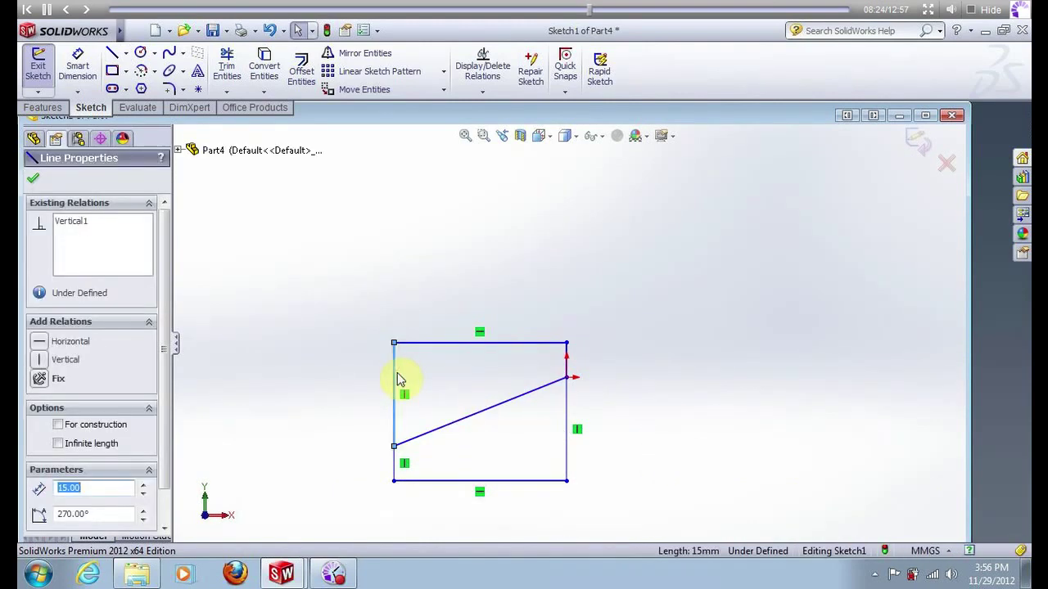
{"action": "key", "text": "Delete"}
{"action": "left_click", "coordinate": [416, 343]}
{"action": "key", "text": "Delete"}
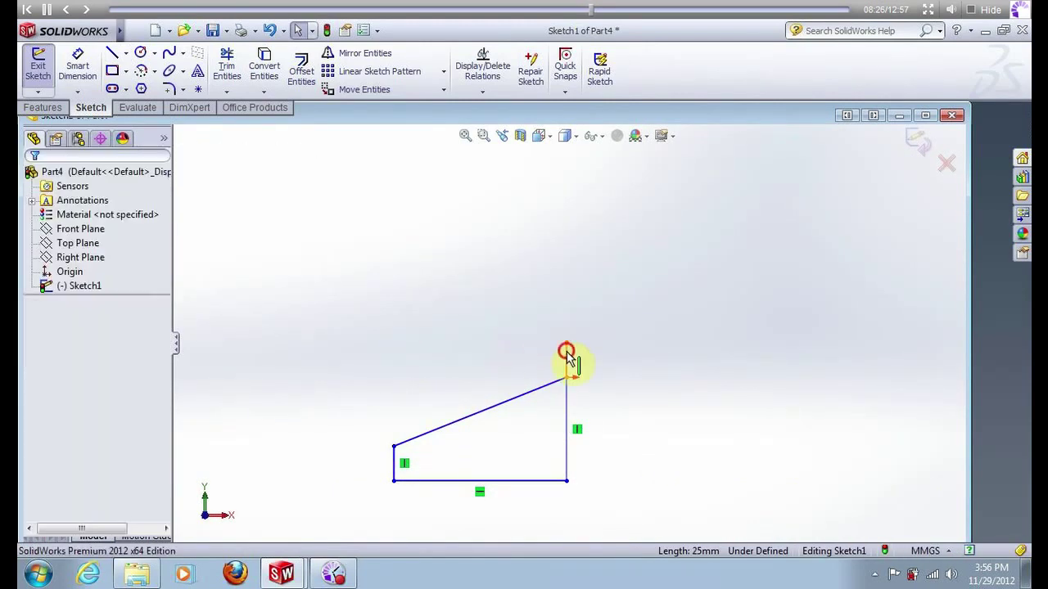
{"action": "scroll", "coordinate": [570, 367], "scroll_direction": "up", "scroll_amount": 1}
Offset the whole closed profile outward by 1 mm.
{"action": "left_click_drag", "start_coordinate": [363, 257], "coordinate": [666, 536]}
{"action": "left_click", "coordinate": [301, 72]}
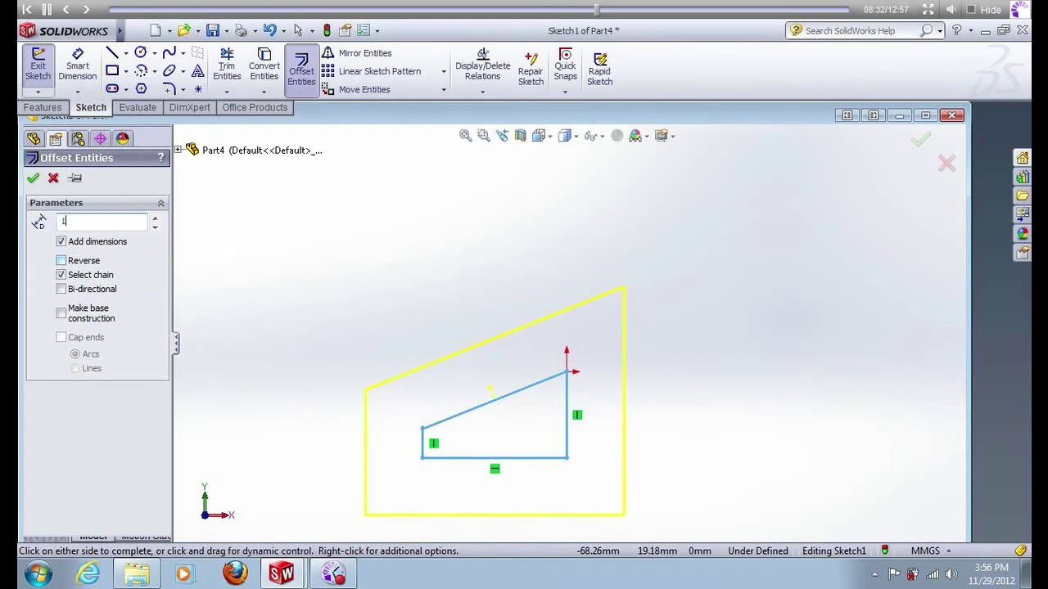
{"action": "type", "text": "1"}
{"action": "left_click", "coordinate": [401, 268]}
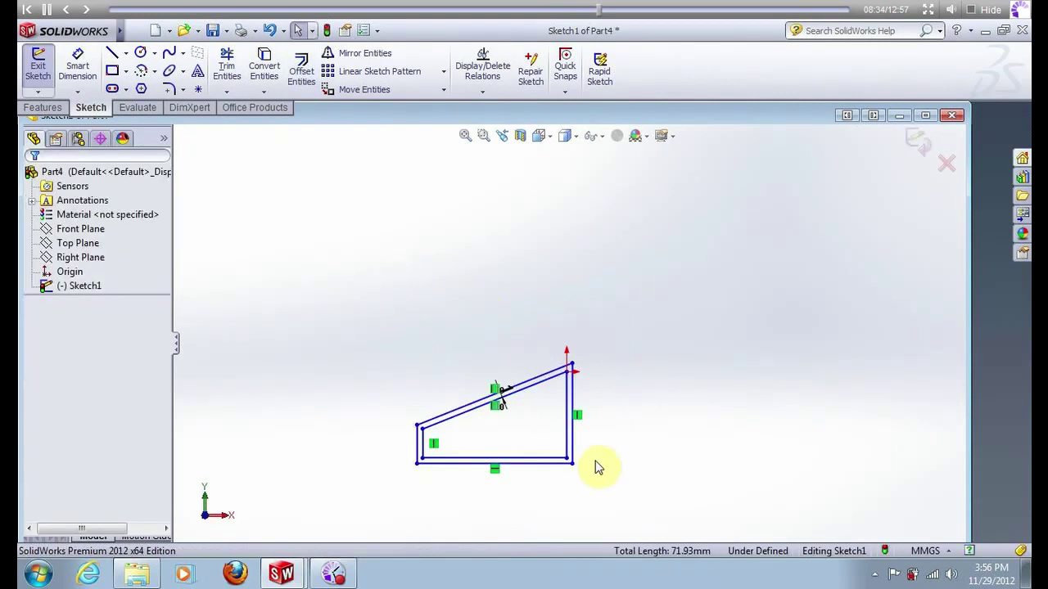
Draw a line along the outer bottom edge from its lower-left corner and set its length to 10 mm.
{"action": "left_click", "coordinate": [114, 55]}
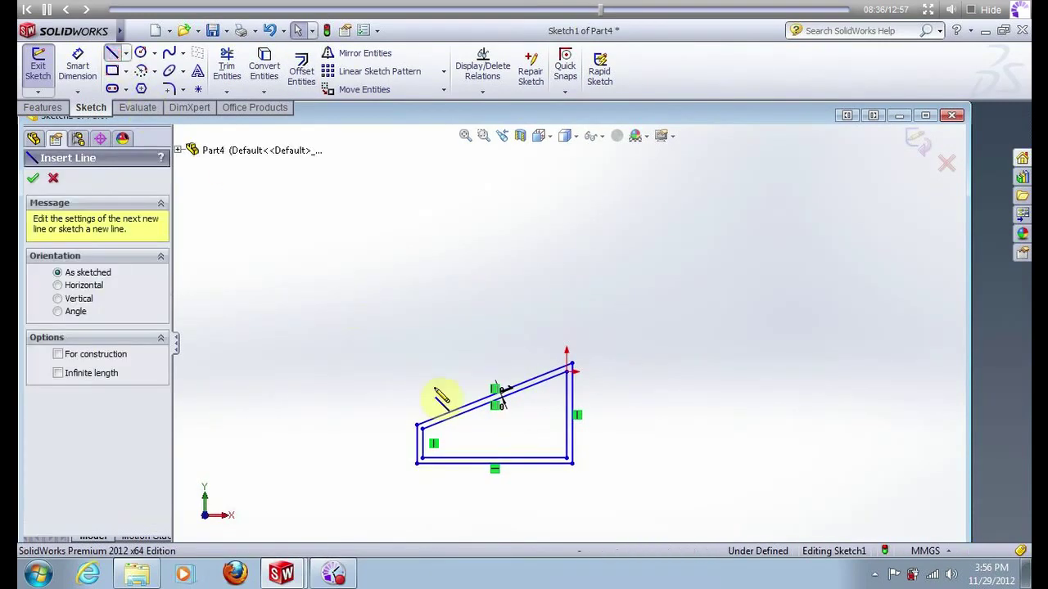
{"action": "left_click", "coordinate": [416, 464]}
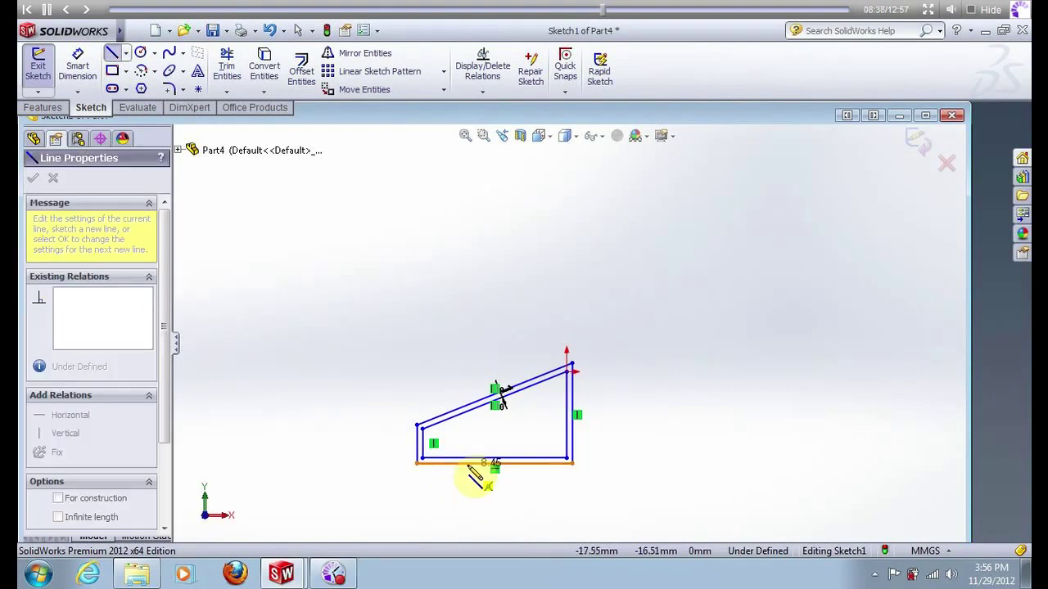
{"action": "scroll", "coordinate": [473, 483], "scroll_direction": "down", "scroll_amount": 1}
{"action": "scroll", "coordinate": [482, 479], "scroll_direction": "down", "scroll_amount": 1}
{"action": "left_click", "coordinate": [478, 430]}
{"action": "key", "text": "Escape"}
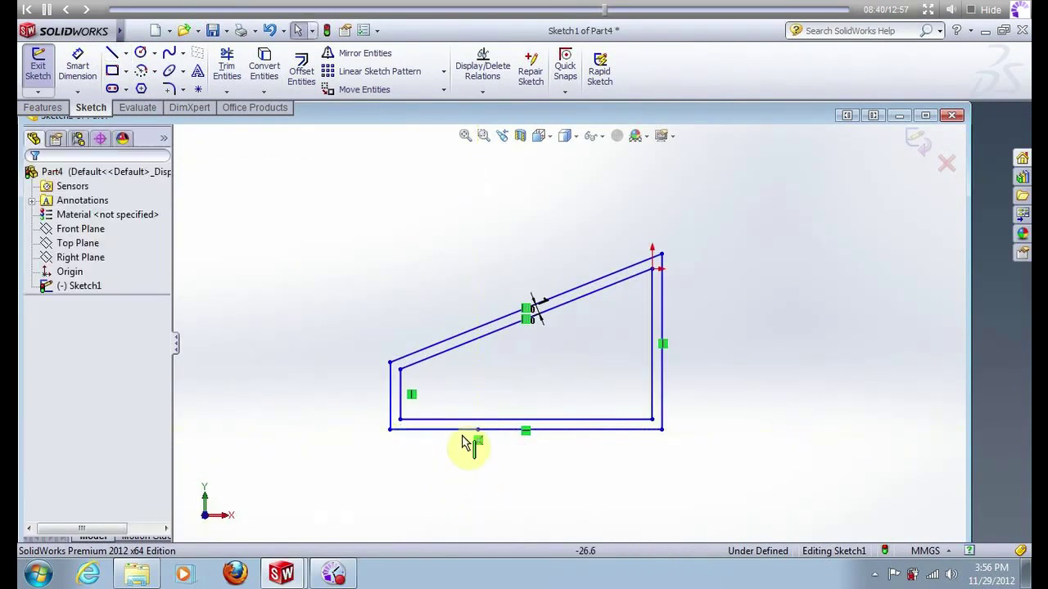
{"action": "left_click_drag", "start_coordinate": [380, 422], "coordinate": [488, 445]}
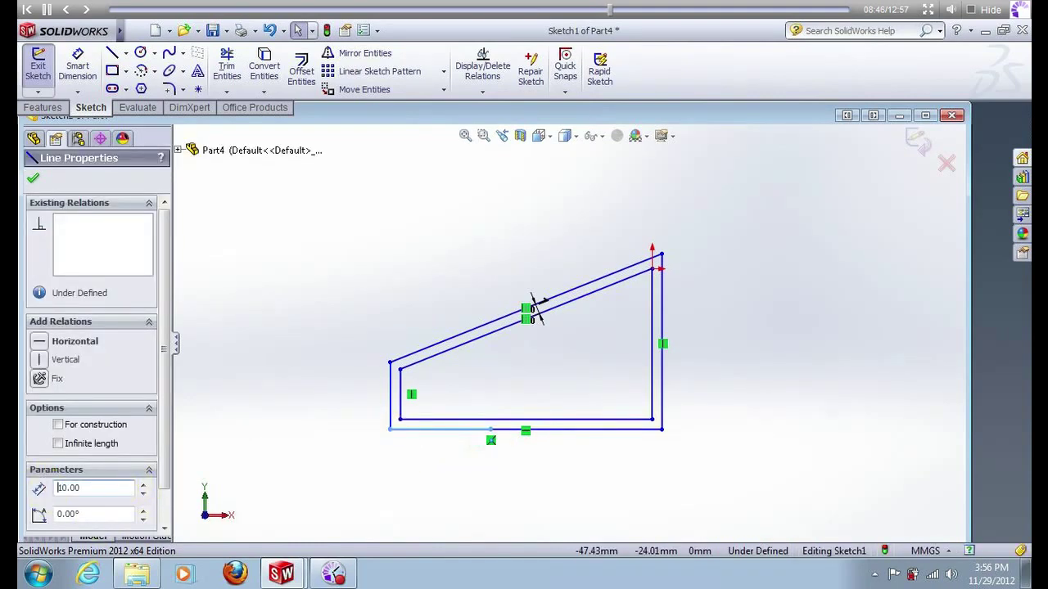
Draw a vertical line from the end of the 10 mm line up to the outer sloped edge.
{"action": "left_click", "coordinate": [113, 52]}
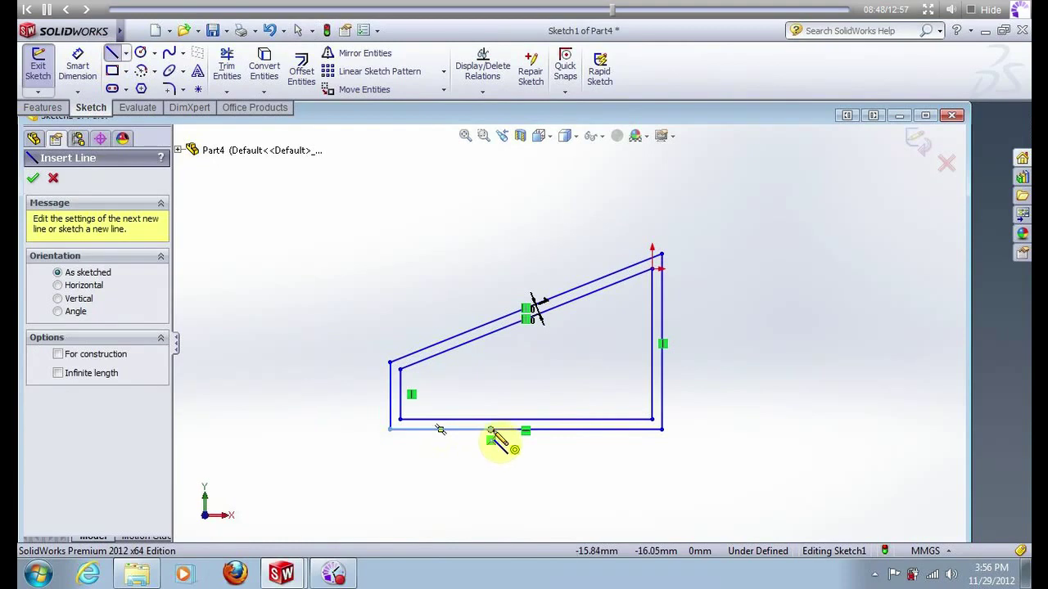
{"action": "left_click", "coordinate": [490, 429]}
{"action": "left_click", "coordinate": [490, 332]}
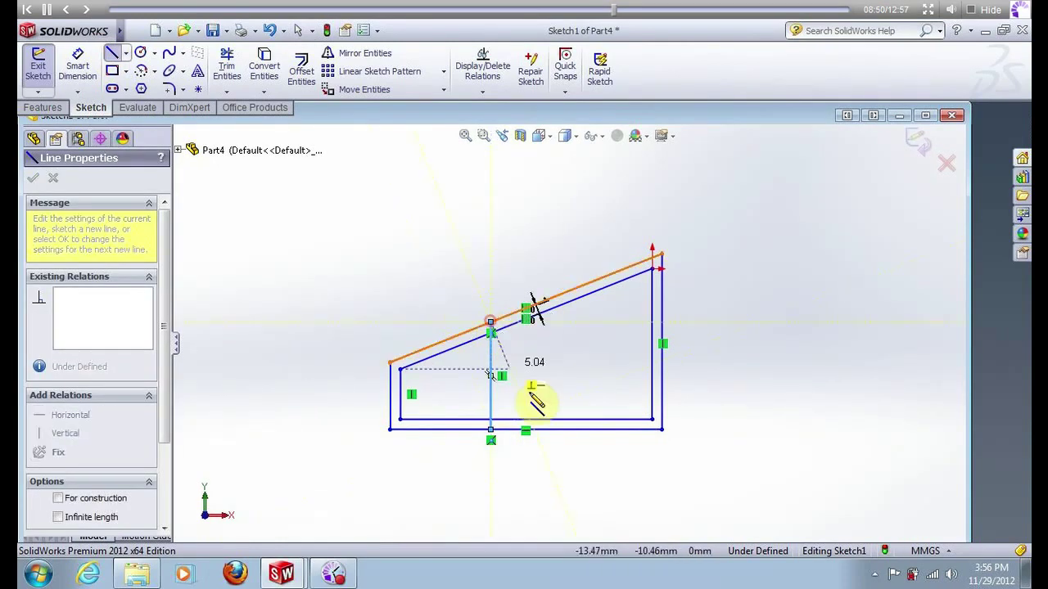
{"action": "key", "text": "Escape"}
Trim everything beyond the new vertical line and all inner profile lines, leaving a single four-sided outline.
{"action": "left_click", "coordinate": [227, 67]}
{"action": "mouse_move", "coordinate": [507, 199]}
{"action": "left_mouse_down"}
{"action": "mouse_move", "coordinate": [546, 265]}
{"action": "mouse_move", "coordinate": [585, 394]}
{"action": "mouse_move", "coordinate": [576, 438]}
{"action": "left_mouse_up"}
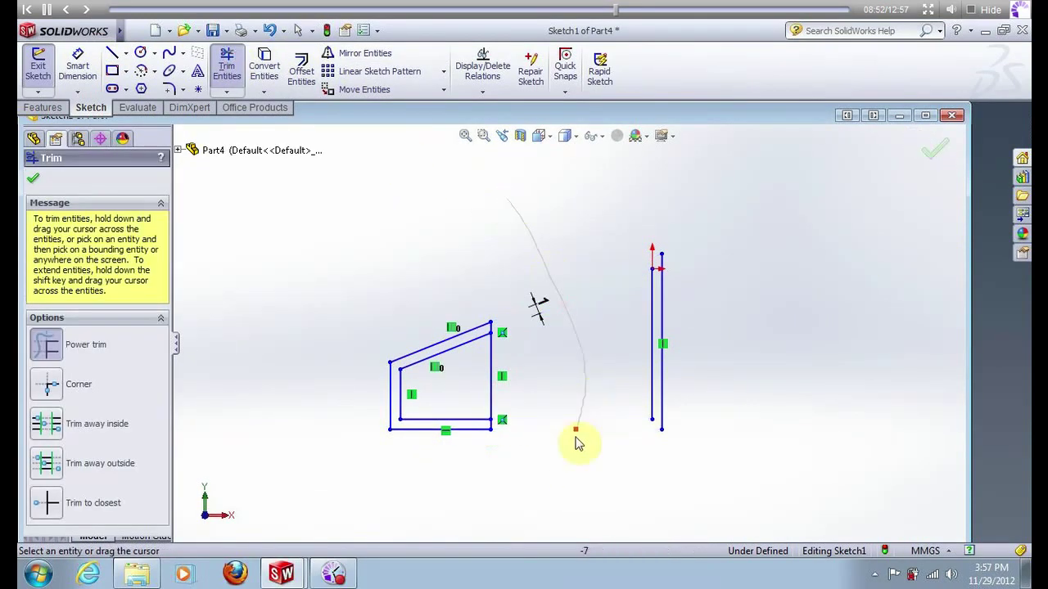
{"action": "left_click_drag", "start_coordinate": [653, 253], "coordinate": [653, 262]}
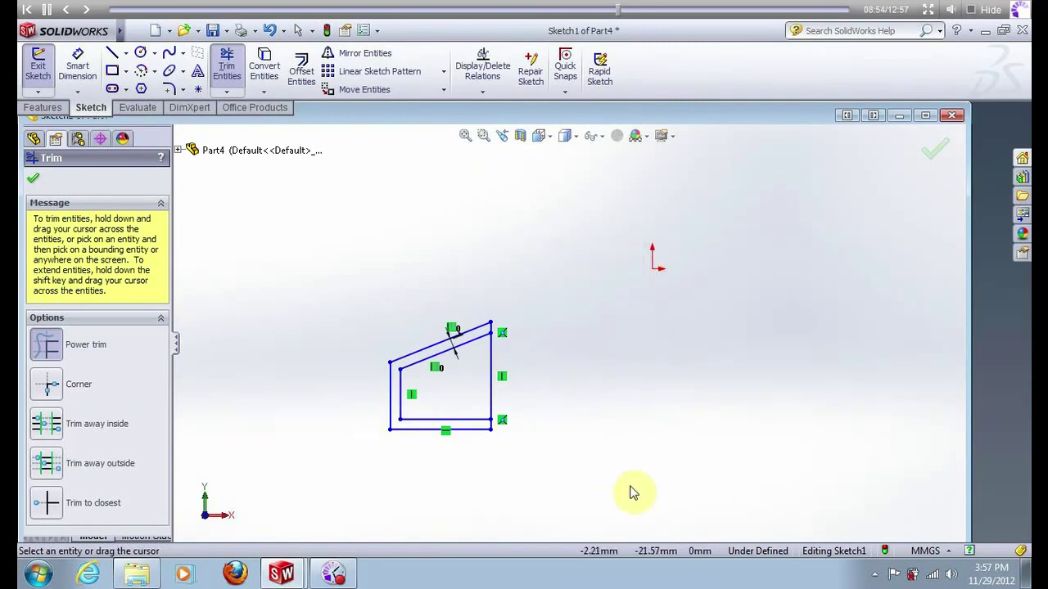
{"action": "mouse_move", "coordinate": [403, 407]}
{"action": "left_mouse_down"}
{"action": "mouse_move", "coordinate": [396, 398]}
{"action": "mouse_move", "coordinate": [412, 419]}
{"action": "left_mouse_up"}
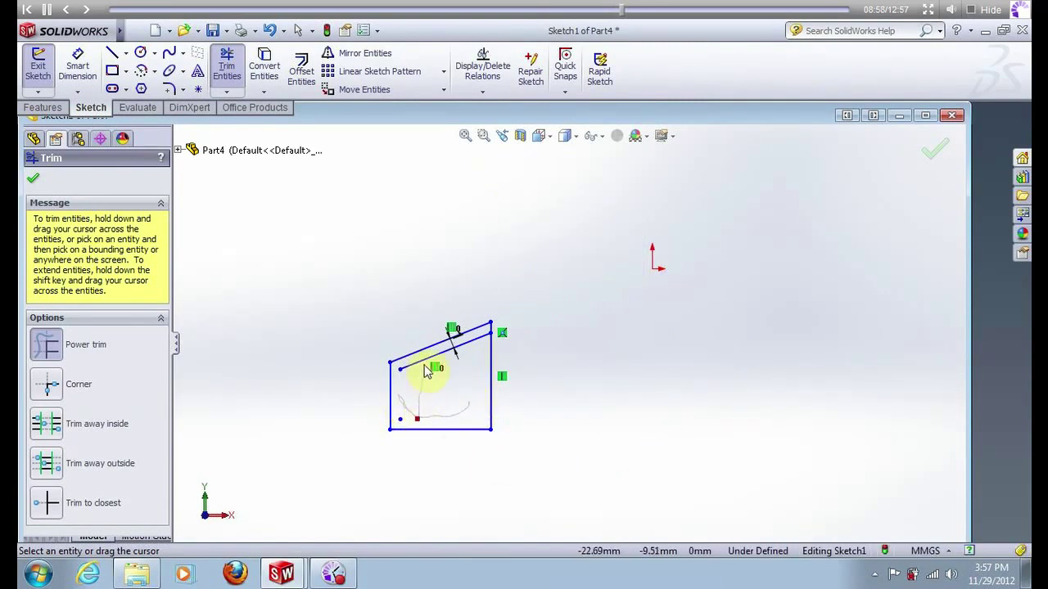
{"action": "left_click_drag", "start_coordinate": [425, 366], "coordinate": [419, 372]}
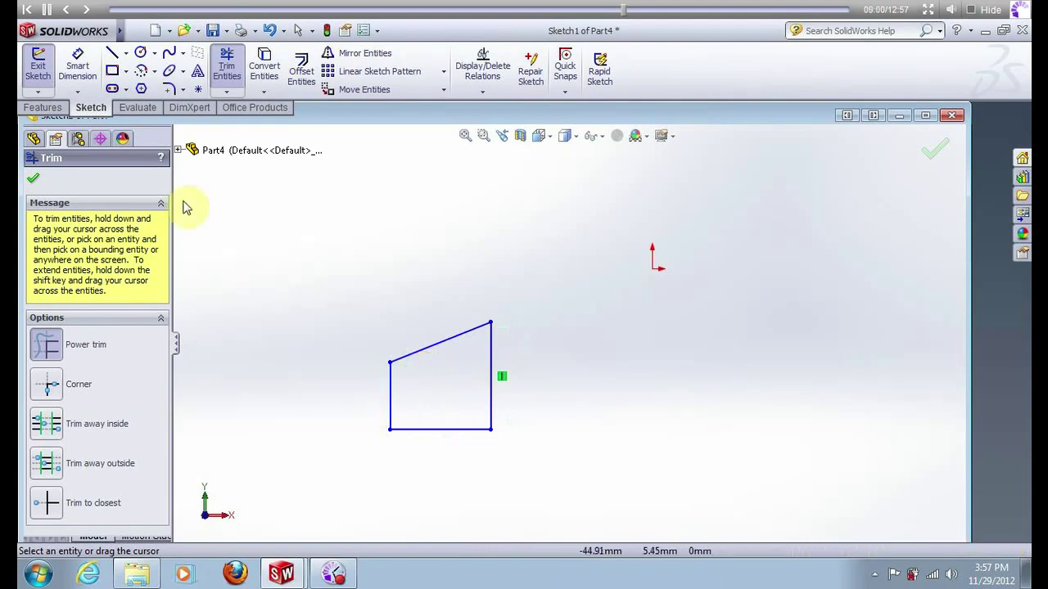
Extrude the four-sided outline as a boss 10 mm deep.
{"action": "left_click", "coordinate": [38, 110]}
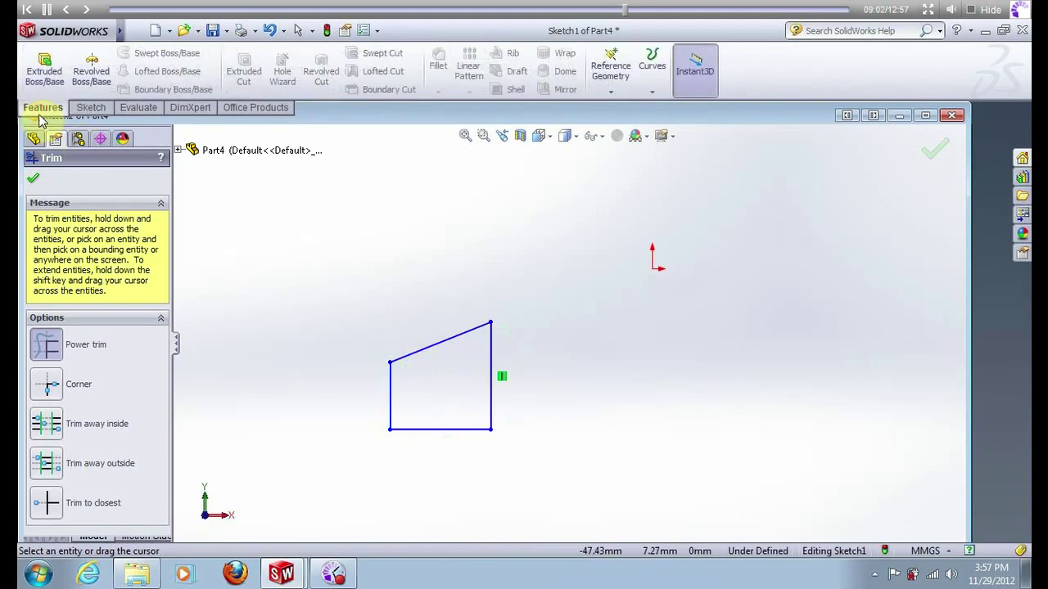
{"action": "left_click", "coordinate": [44, 66]}
{"action": "left_click", "coordinate": [568, 360]}
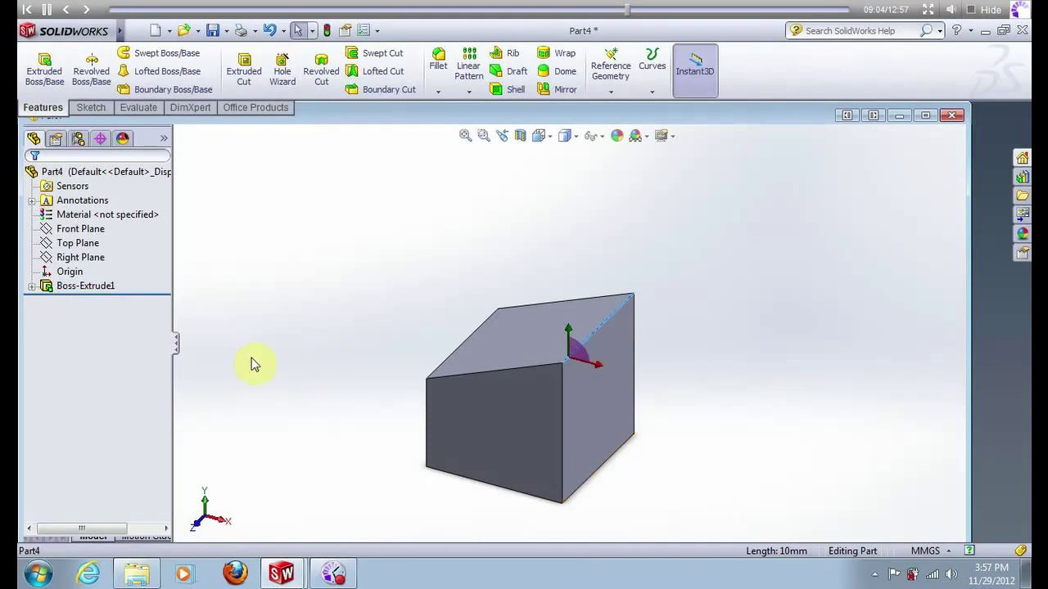
Fillet the edge between the sloped top face and the short vertical face with a 5 mm radius.
{"action": "middle_click_drag", "start_coordinate": [367, 336], "coordinate": [436, 288]}
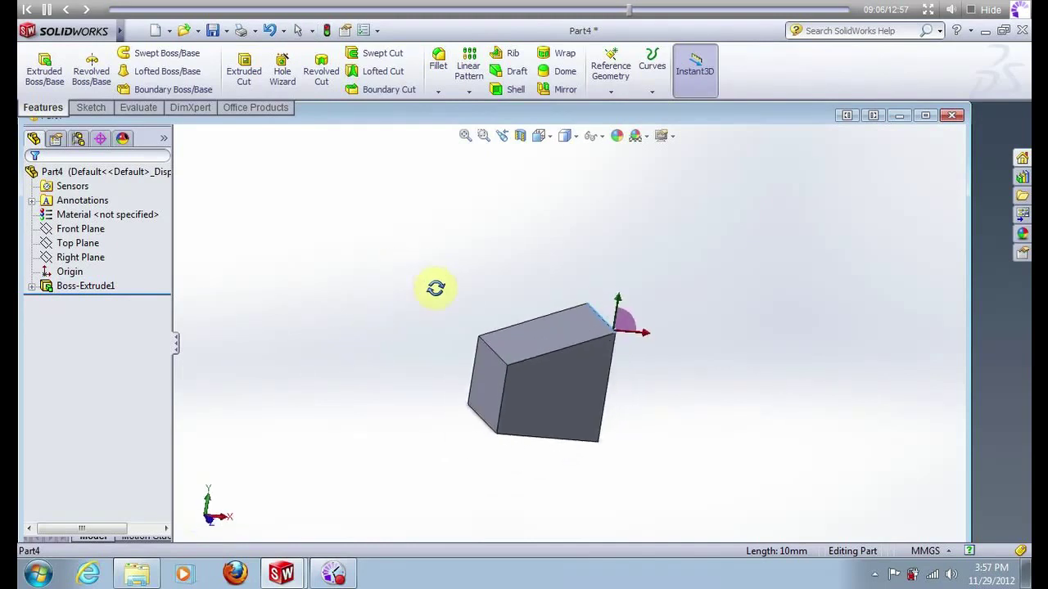
{"action": "left_click", "coordinate": [438, 61]}
{"action": "left_click", "coordinate": [482, 344]}
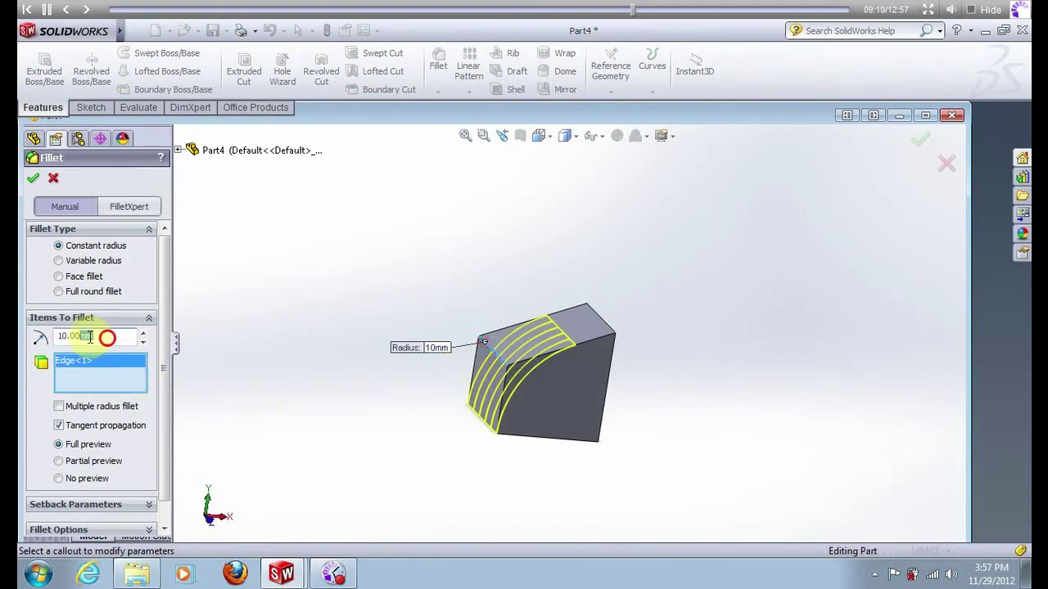
{"action": "key", "text": "Return"}
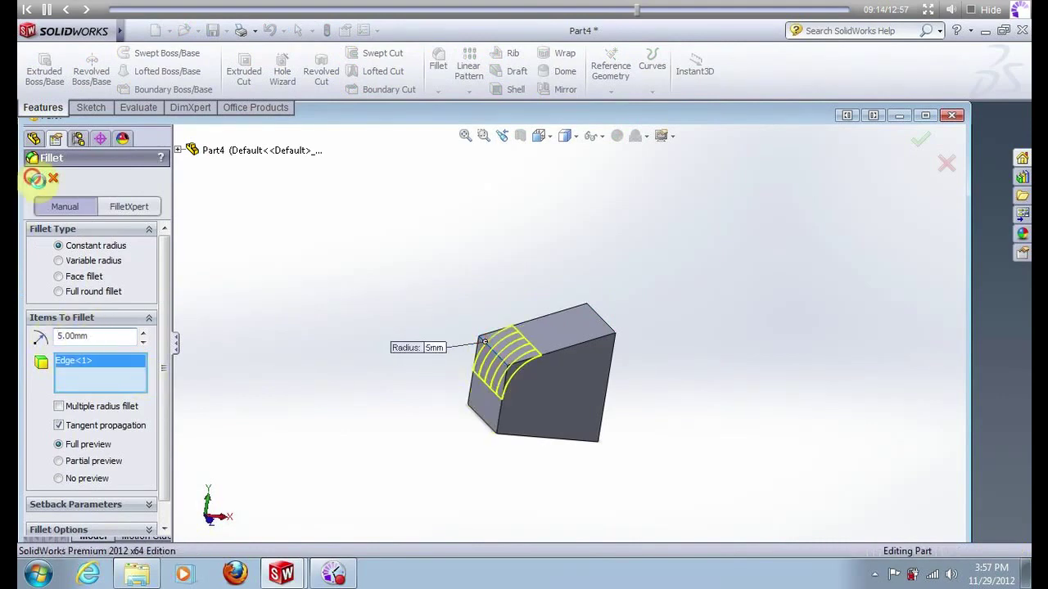
{"action": "left_click", "coordinate": [34, 179]}
Start a new sketch on the block's tall flat end face and orient the view normal to it.
{"action": "middle_click_drag", "start_coordinate": [420, 250], "coordinate": [323, 224]}
{"action": "left_click", "coordinate": [531, 358]}
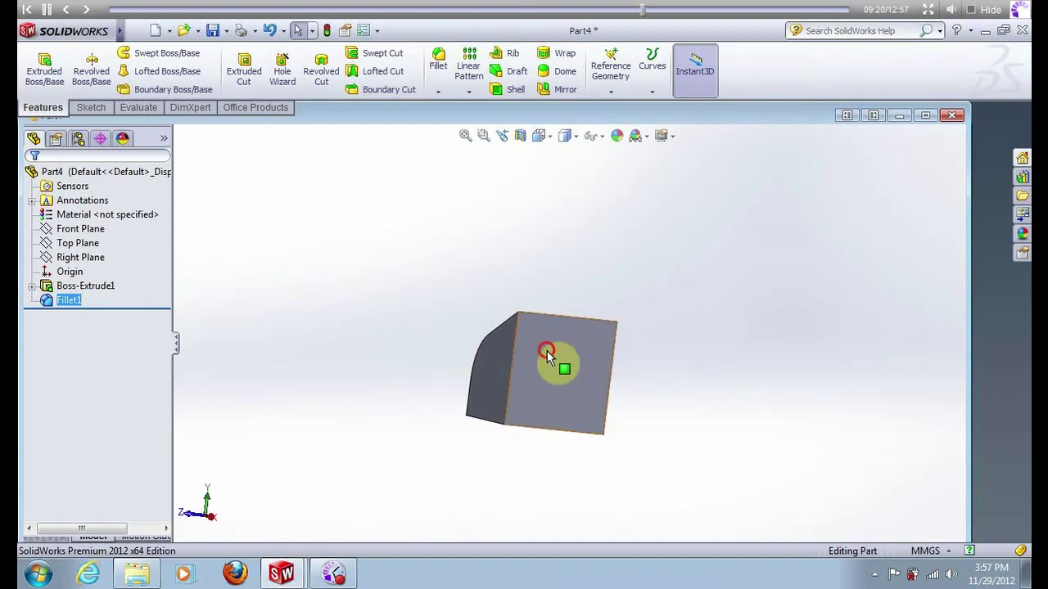
{"action": "right_click", "coordinate": [544, 354]}
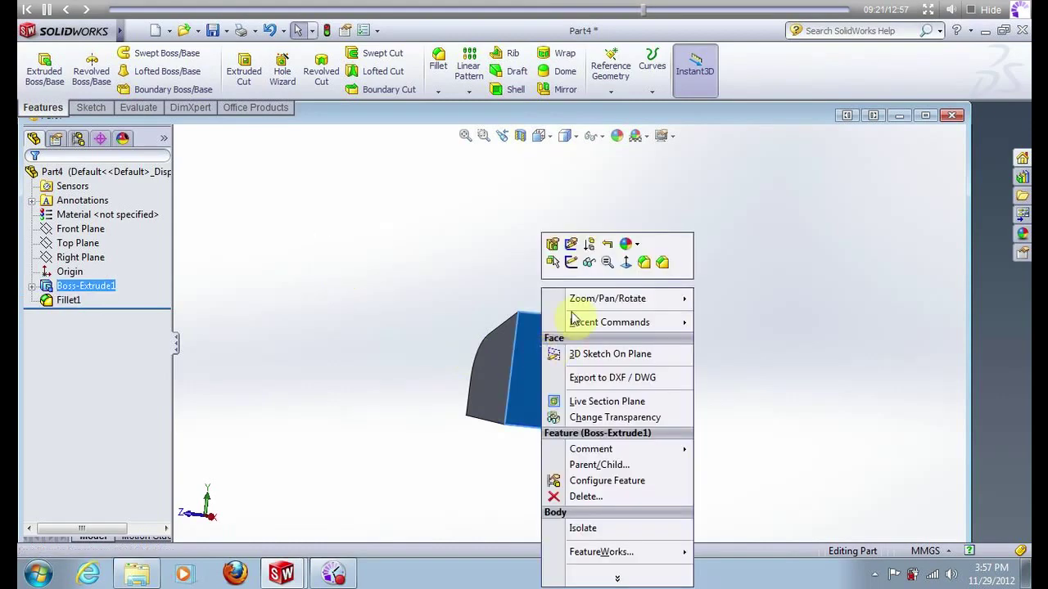
{"action": "left_click", "coordinate": [571, 263]}
{"action": "right_click", "coordinate": [78, 314]}
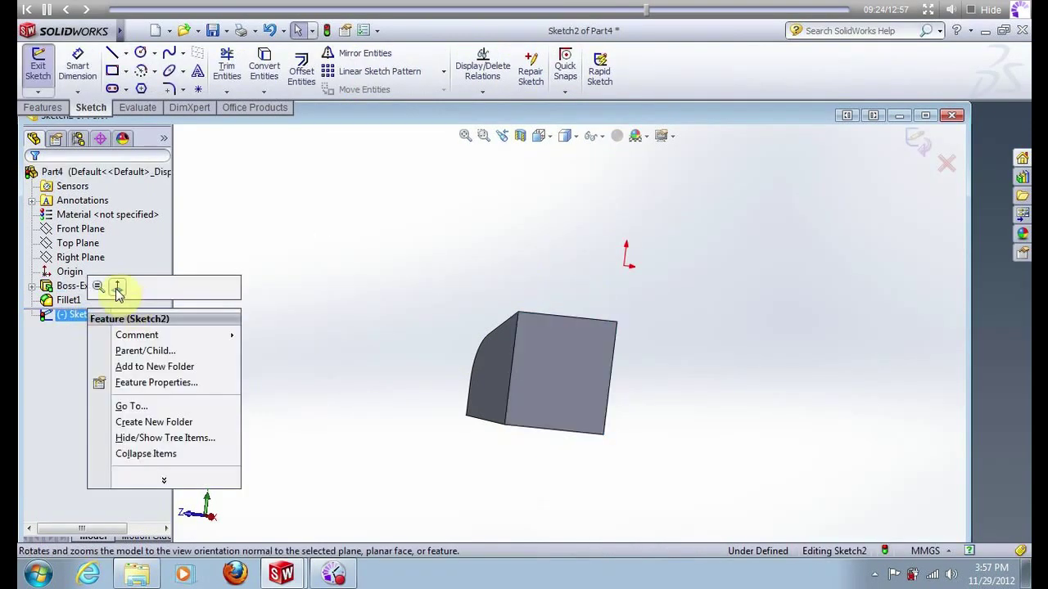
{"action": "left_click", "coordinate": [117, 288]}
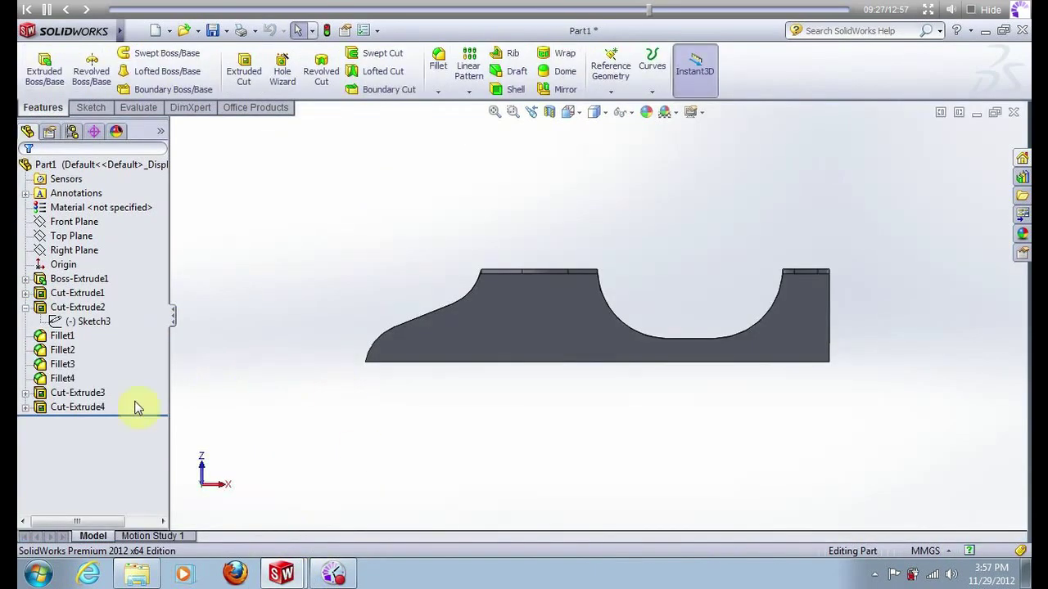
In Part1, open the sketch under Cut-Extrude4 for editing, view it face-on and copy its entire V-shaped profile.
{"action": "left_click", "coordinate": [33, 406]}
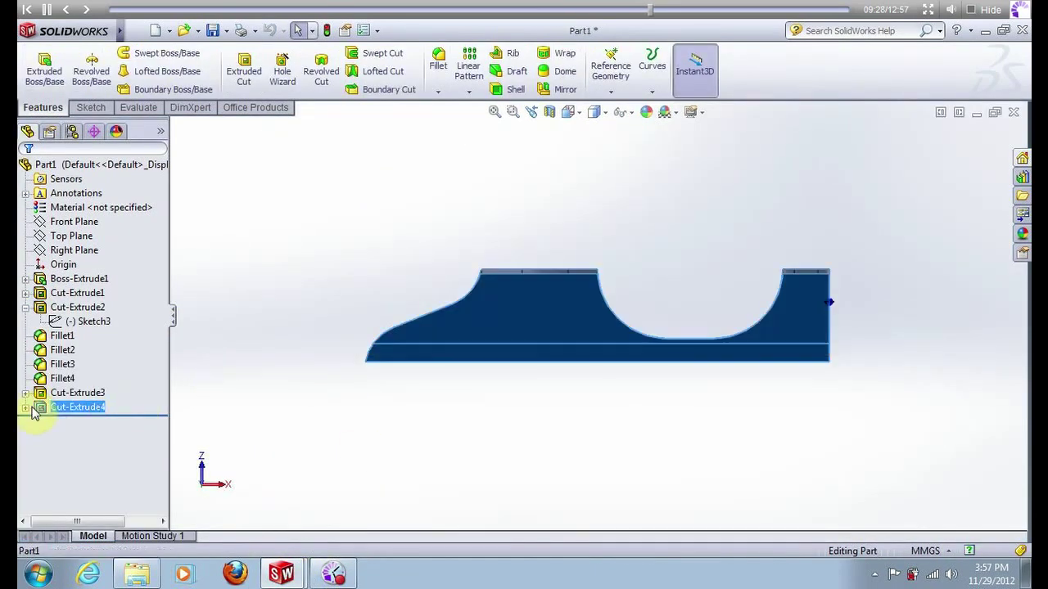
{"action": "left_click", "coordinate": [26, 407]}
{"action": "right_click", "coordinate": [86, 421]}
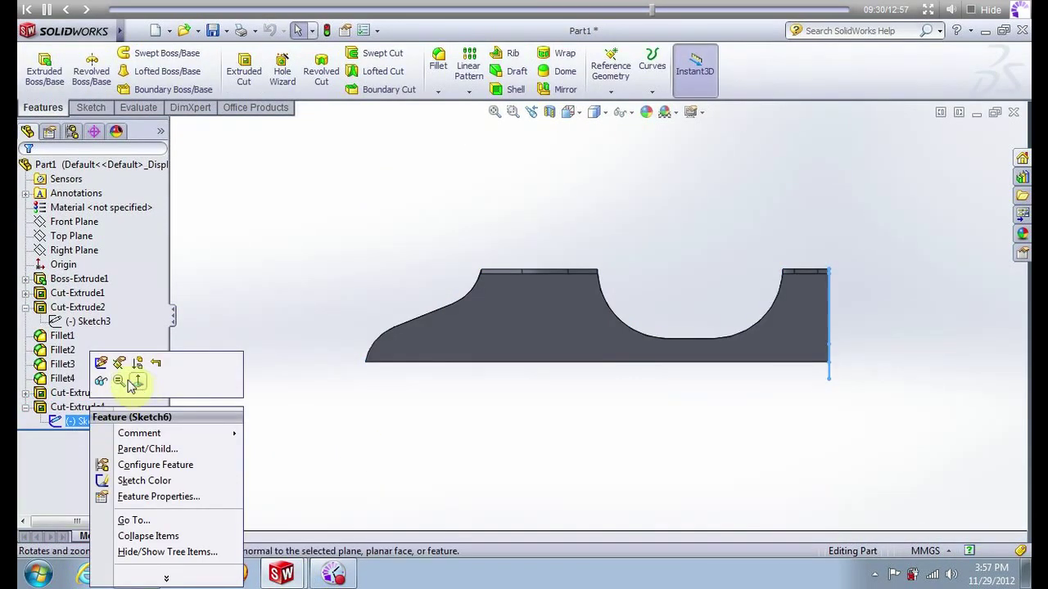
{"action": "left_click", "coordinate": [102, 364]}
{"action": "right_click", "coordinate": [105, 429]}
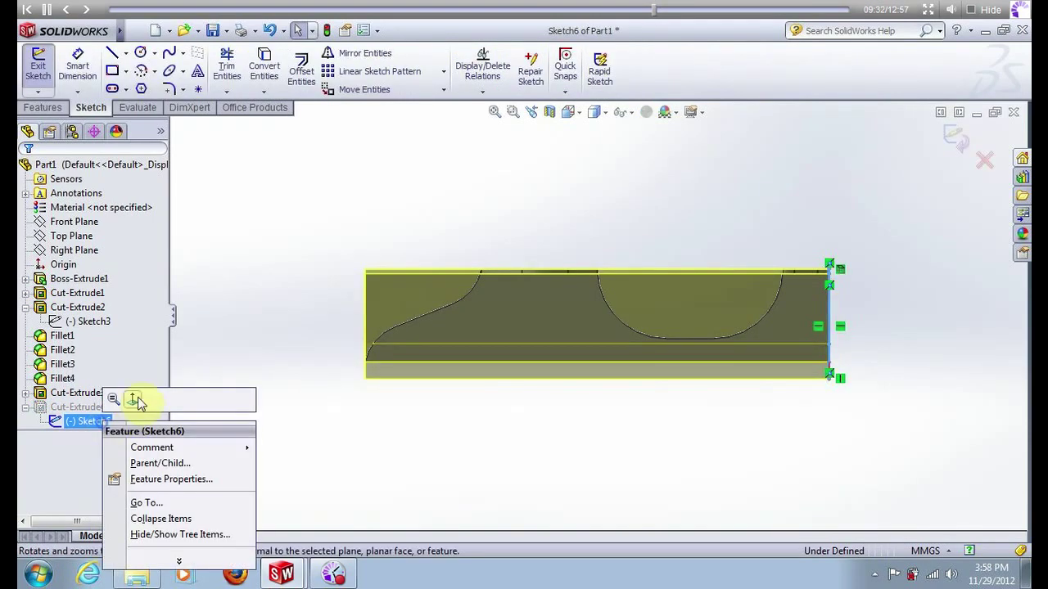
{"action": "left_click", "coordinate": [138, 402]}
{"action": "scroll", "coordinate": [622, 329], "scroll_direction": "up", "scroll_amount": 5}
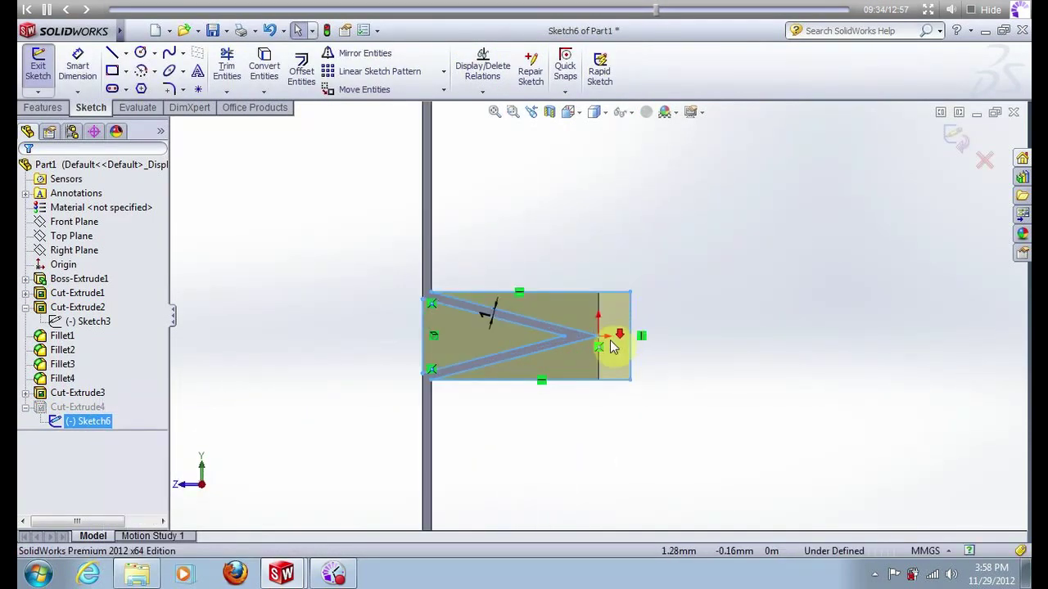
{"action": "mouse_move", "coordinate": [227, 238]}
{"action": "left_mouse_down"}
{"action": "mouse_move", "coordinate": [498, 344]}
{"action": "mouse_move", "coordinate": [685, 425]}
{"action": "mouse_move", "coordinate": [679, 434]}
{"action": "left_mouse_up"}
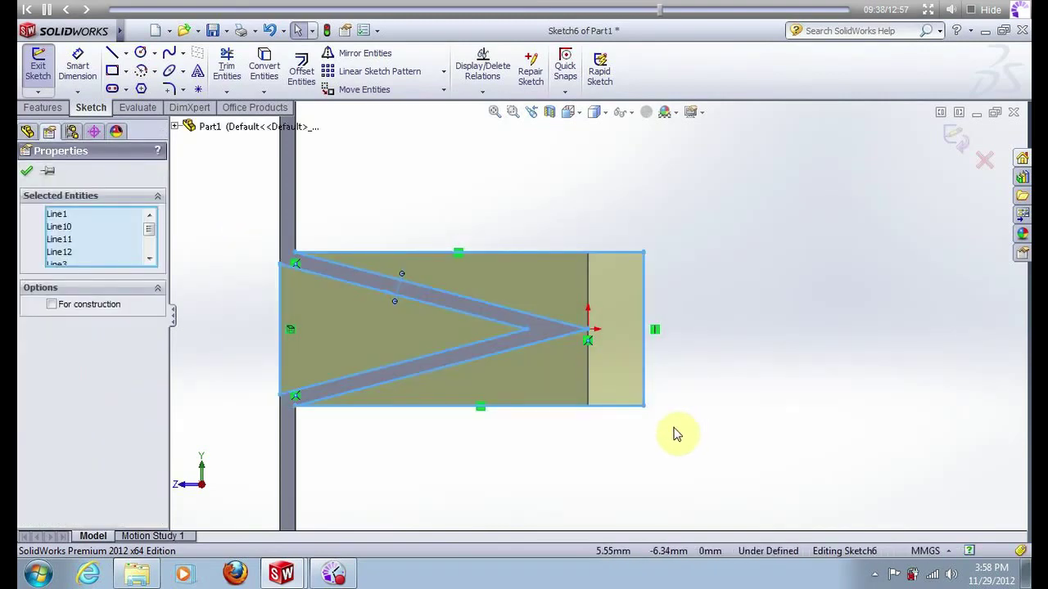
Switch back to Part4 and paste the copied V-shaped profile into the end-face sketch.
{"action": "left_click", "coordinate": [283, 574]}
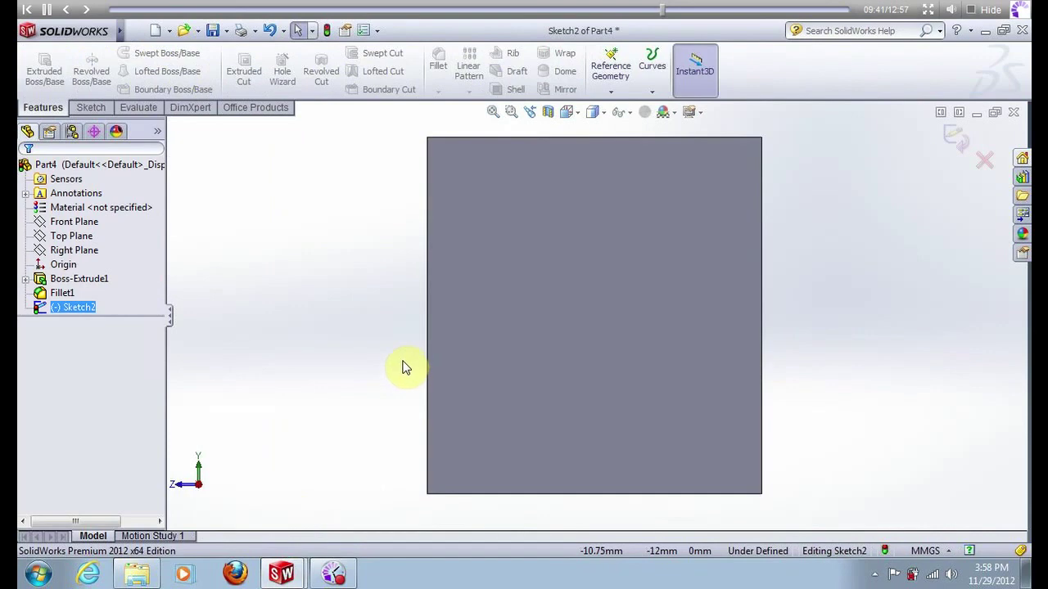
{"action": "key", "text": "ctrl+v"}
{"action": "scroll", "coordinate": [316, 433], "scroll_direction": "up", "scroll_amount": 5}
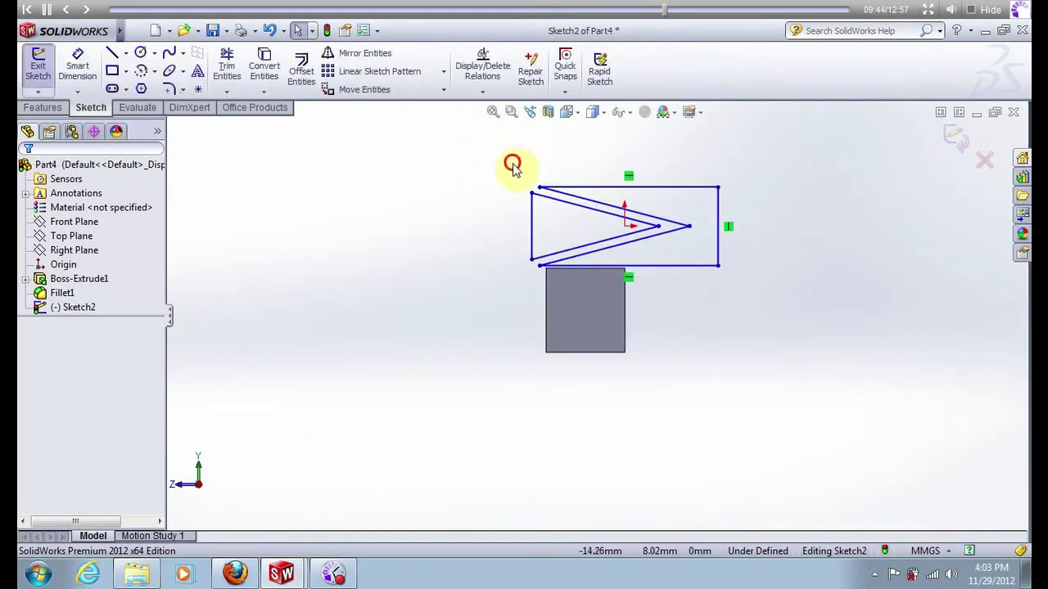
Rotate the whole pasted profile 270 degrees about the tip of its outer V.
{"action": "left_click_drag", "start_coordinate": [409, 152], "coordinate": [744, 301]}
{"action": "right_click", "coordinate": [655, 235]}
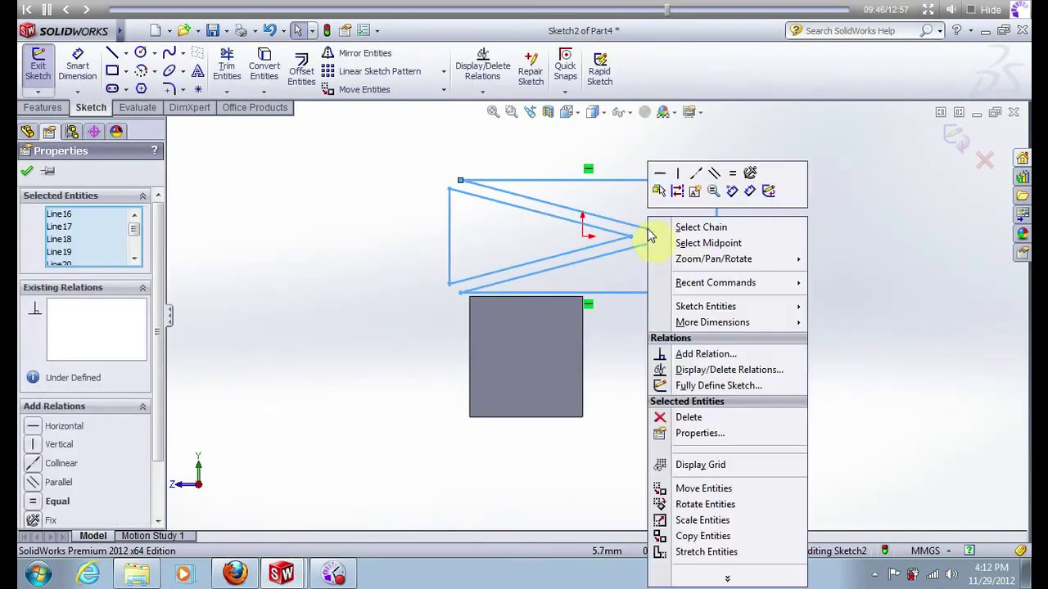
{"action": "left_click", "coordinate": [686, 504]}
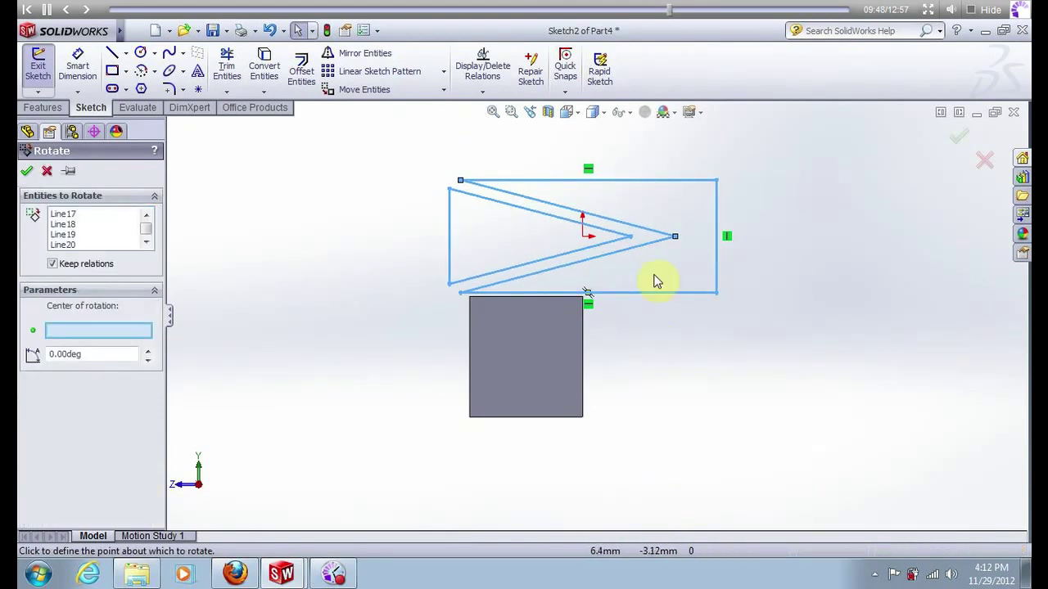
{"action": "left_click", "coordinate": [675, 237]}
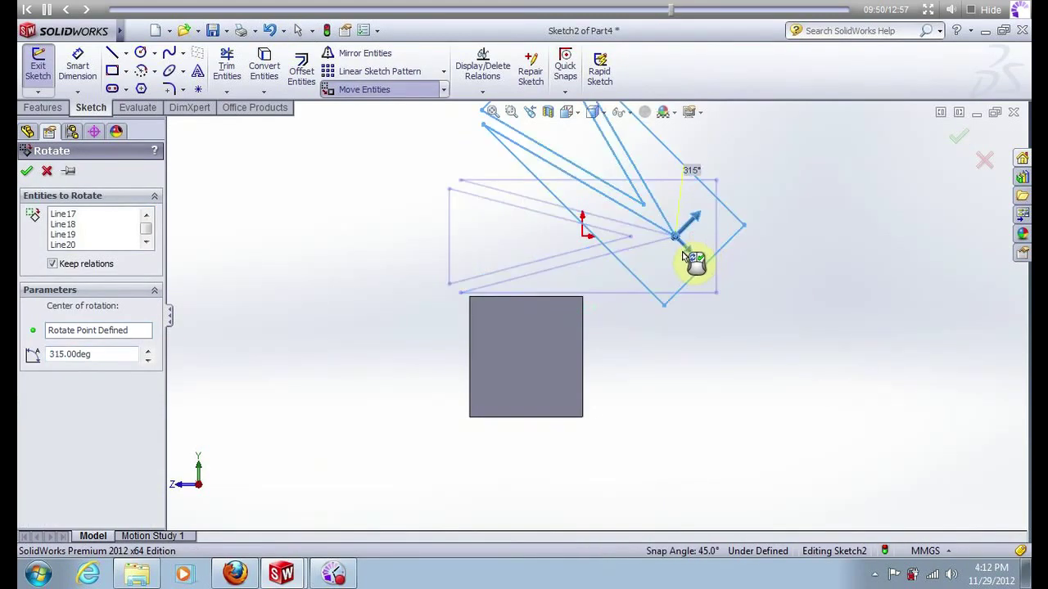
{"action": "left_click", "coordinate": [691, 270]}
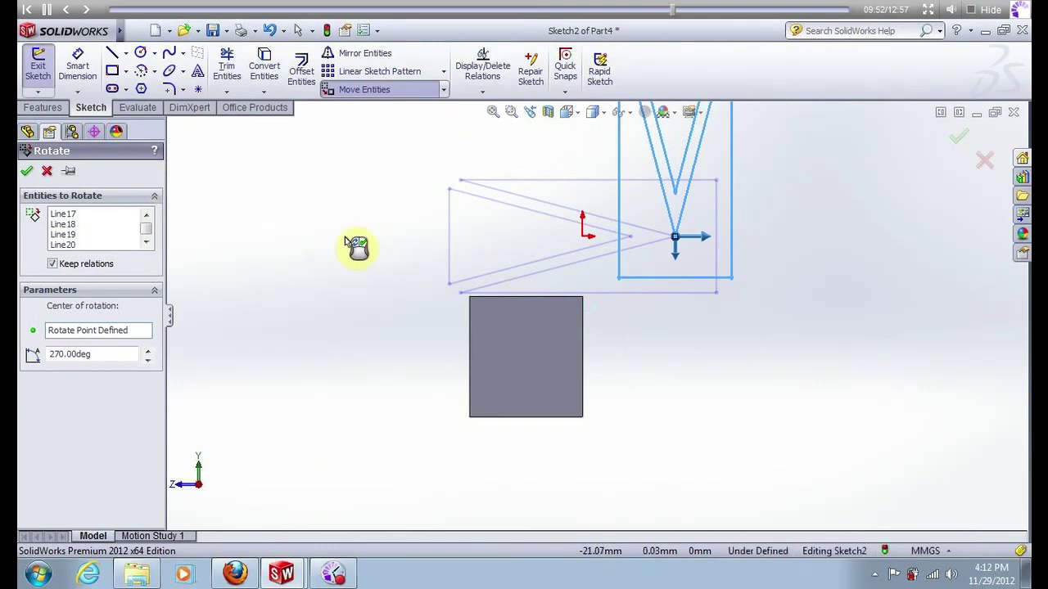
{"action": "left_click", "coordinate": [26, 171]}
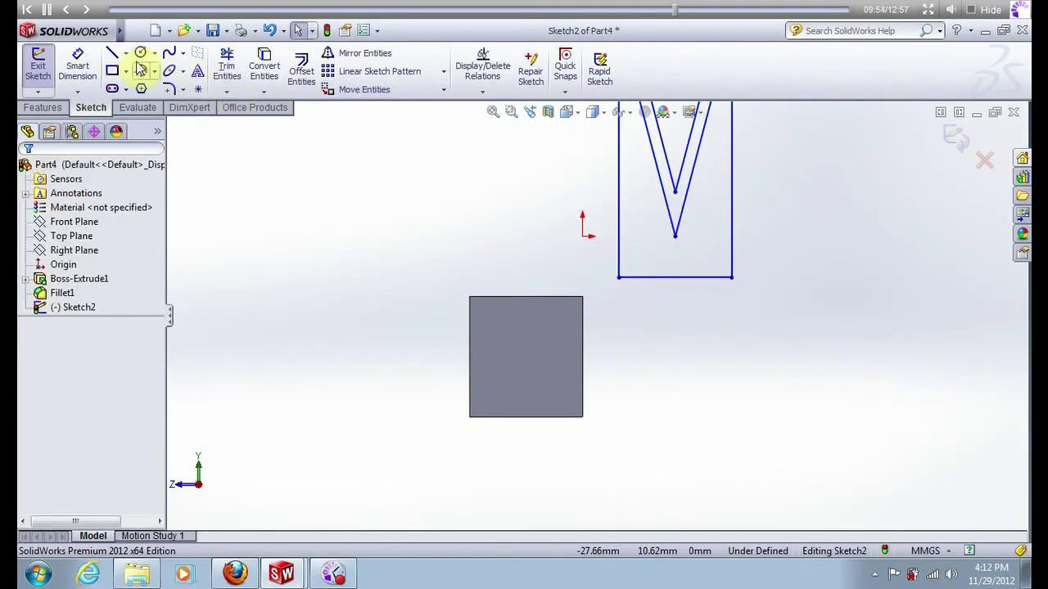
Draw a 1 mm vertical line upward from the midpoint of the face's lower edge.
{"action": "left_click", "coordinate": [112, 56]}
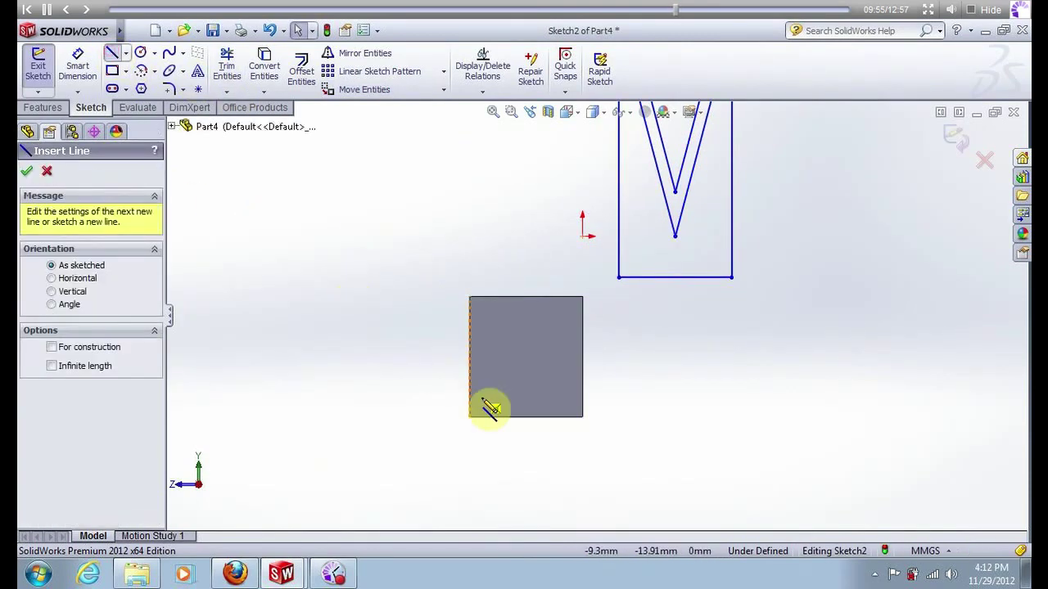
{"action": "left_click", "coordinate": [525, 417]}
{"action": "left_click", "coordinate": [525, 398]}
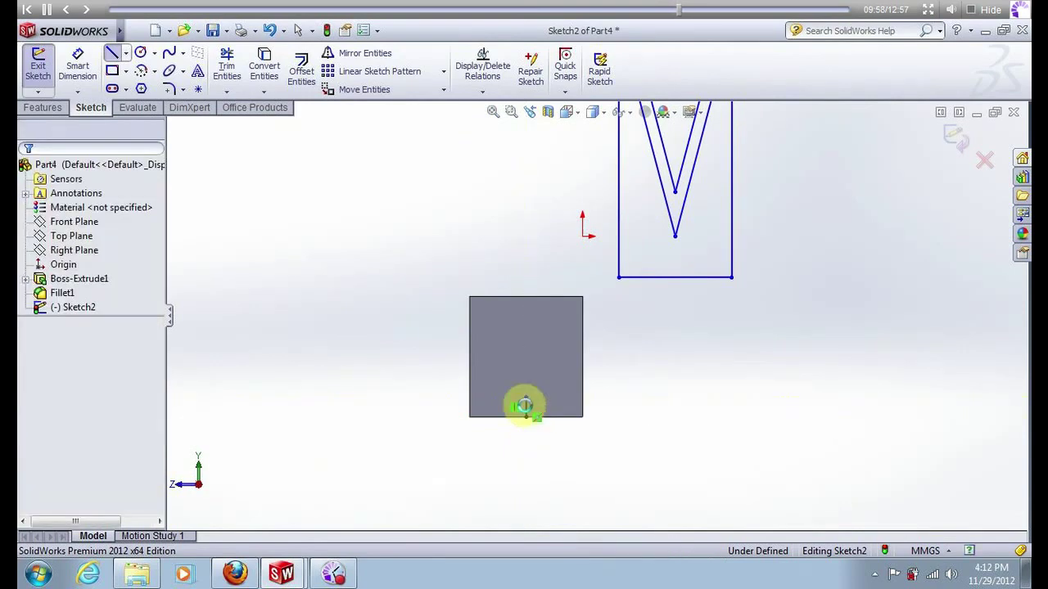
{"action": "key", "text": "Escape"}
{"action": "left_click", "coordinate": [526, 409]}
{"action": "scroll", "coordinate": [529, 417], "scroll_direction": "up", "scroll_amount": 3}
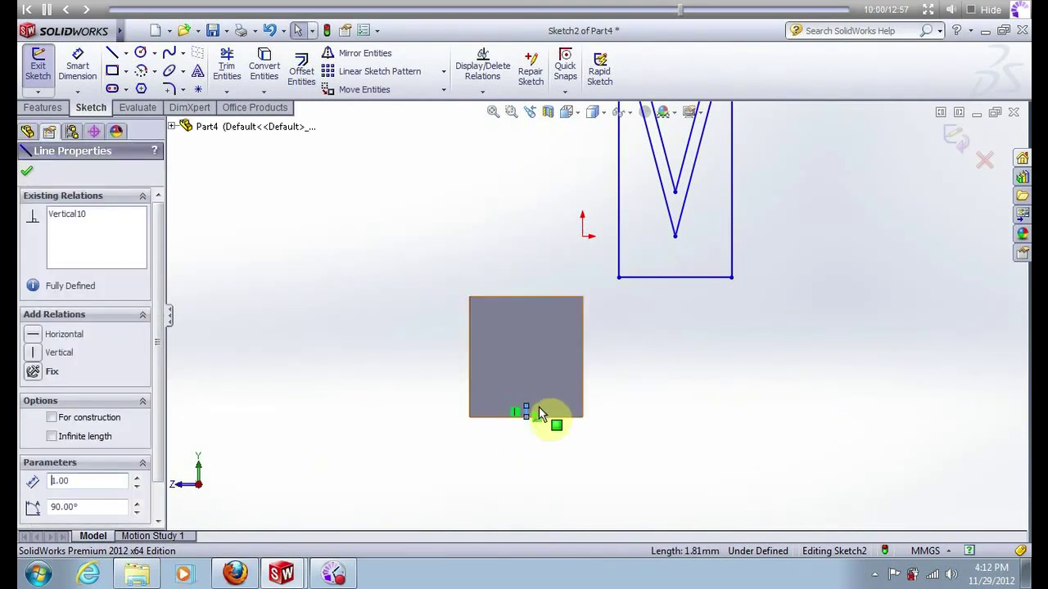
{"action": "left_click", "coordinate": [536, 451]}
Move the whole V profile so the tip of its outer V lands on the upper end of the short vertical line.
{"action": "mouse_move", "coordinate": [574, 131]}
{"action": "left_mouse_down"}
{"action": "mouse_move", "coordinate": [695, 246]}
{"action": "mouse_move", "coordinate": [695, 313]}
{"action": "left_mouse_up"}
{"action": "left_click_drag", "start_coordinate": [646, 262], "coordinate": [647, 277]}
{"action": "right_click", "coordinate": [649, 279]}
{"action": "left_click", "coordinate": [692, 488]}
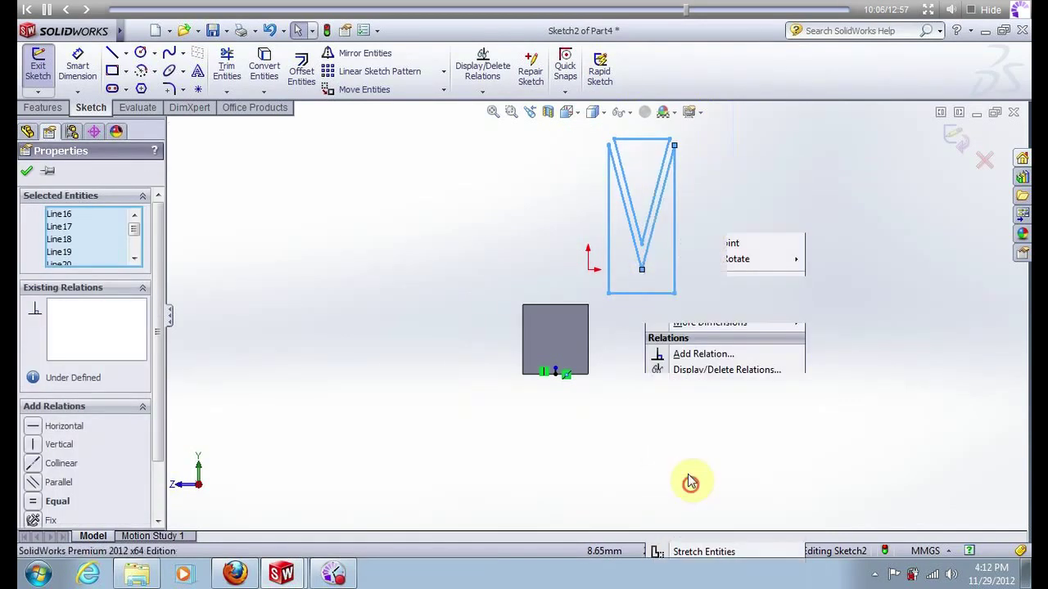
{"action": "left_click", "coordinate": [641, 273]}
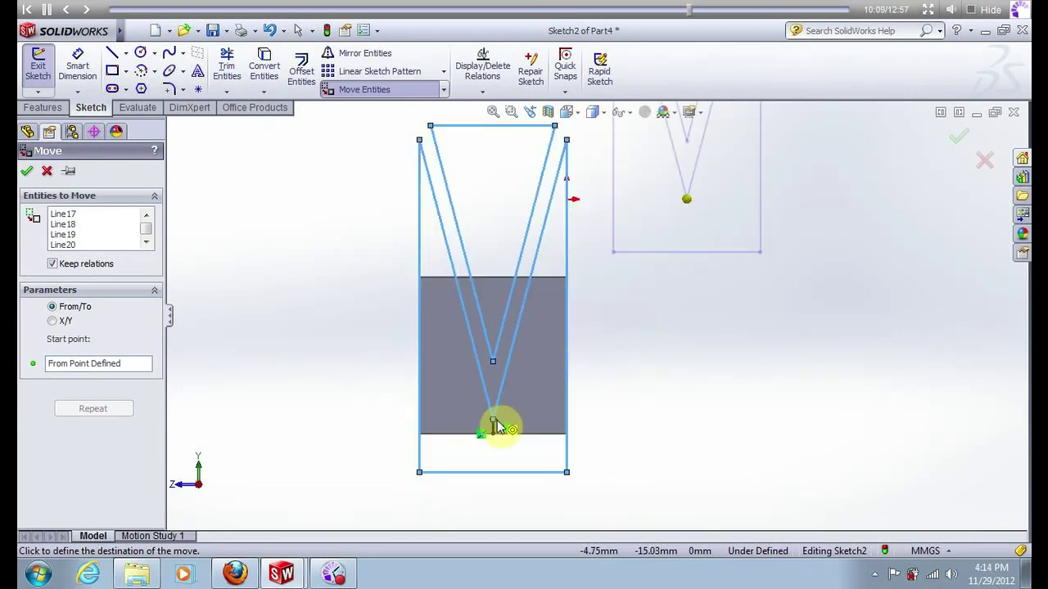
{"action": "left_click", "coordinate": [495, 425]}
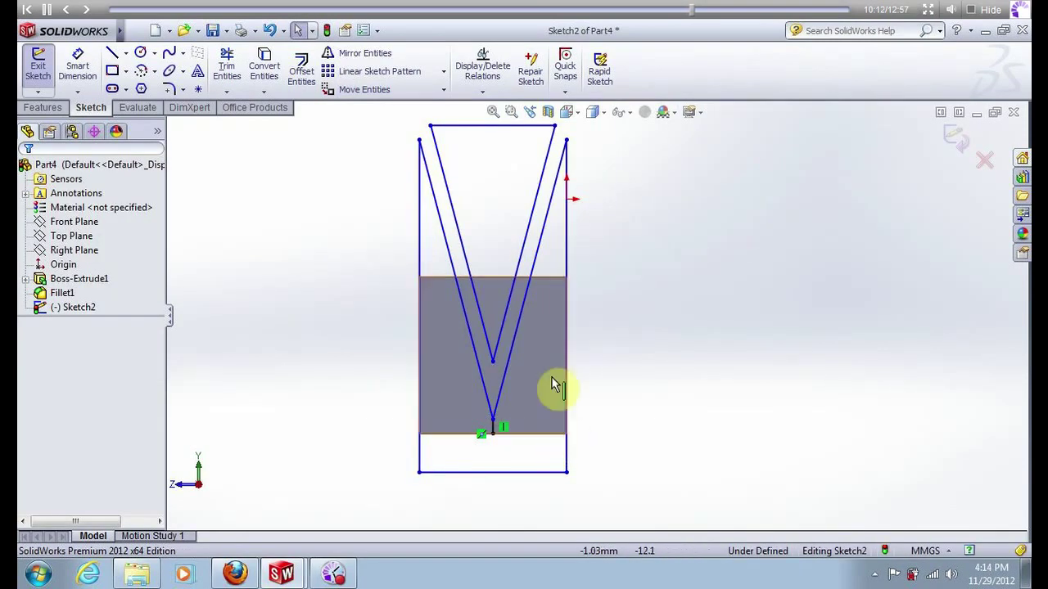
Delete the inner V lines and the straight outer boundary lines, keeping only the outer V.
{"action": "left_click", "coordinate": [532, 227]}
{"action": "key", "text": "Delete"}
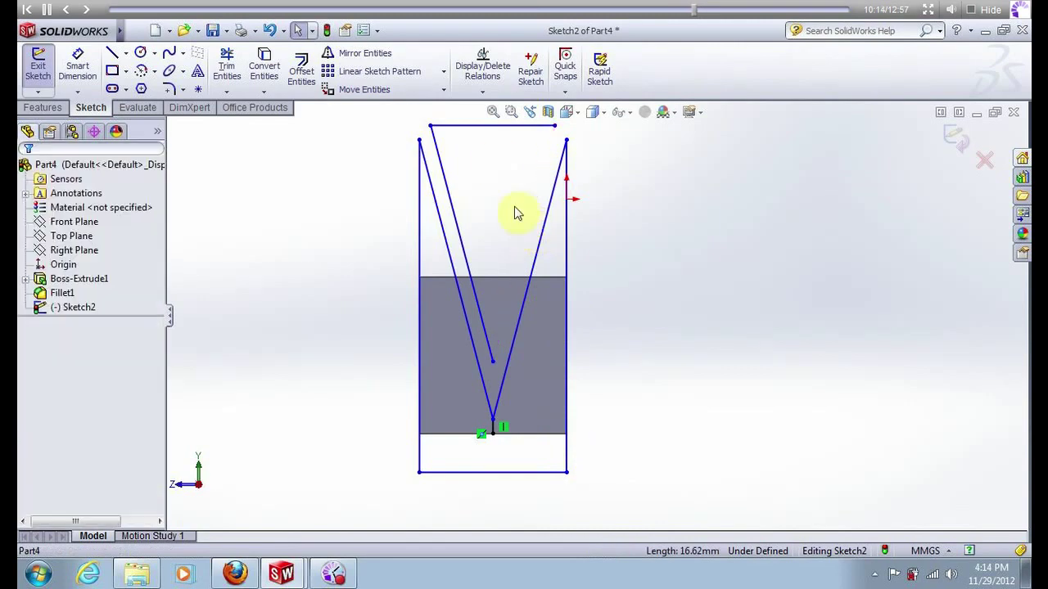
{"action": "left_click", "coordinate": [479, 126]}
{"action": "key", "text": "Delete"}
{"action": "left_click", "coordinate": [418, 262]}
{"action": "key", "text": "Delete"}
{"action": "left_click", "coordinate": [459, 472]}
{"action": "key", "text": "Delete"}
{"action": "left_click", "coordinate": [567, 442]}
{"action": "key", "text": "Delete"}
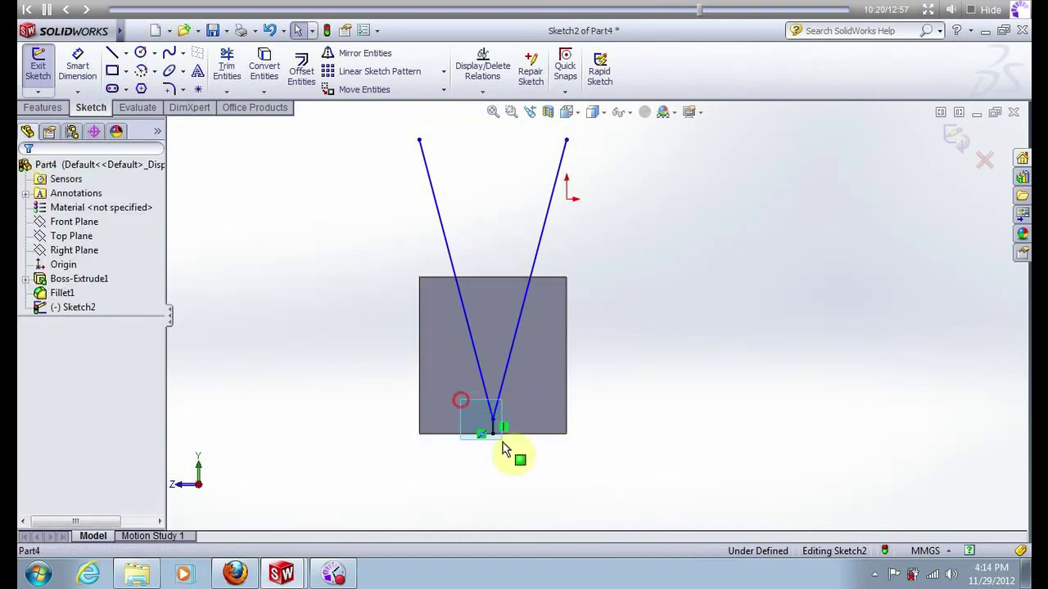
Offset the remaining V by 1 mm toward its outer side.
{"action": "left_click", "coordinate": [301, 70]}
{"action": "left_click", "coordinate": [465, 317]}
{"action": "left_click", "coordinate": [65, 256]}
{"action": "left_click", "coordinate": [27, 171]}
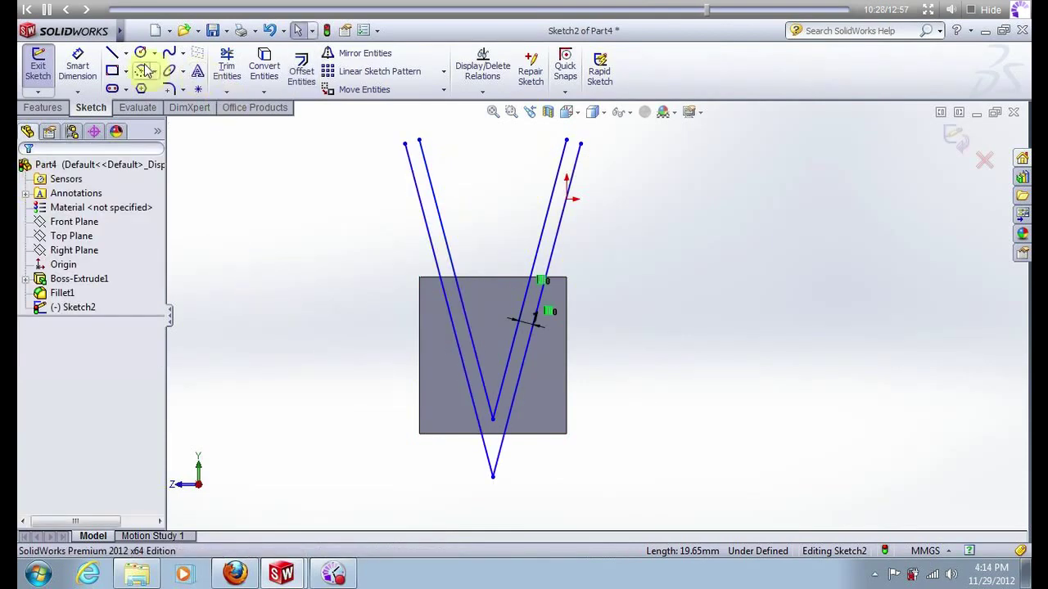
Draw a corner rectangle that exactly follows the outline of the end face.
{"action": "left_click", "coordinate": [113, 70]}
{"action": "left_click_drag", "start_coordinate": [418, 276], "coordinate": [566, 435]}
{"action": "left_click", "coordinate": [567, 435]}
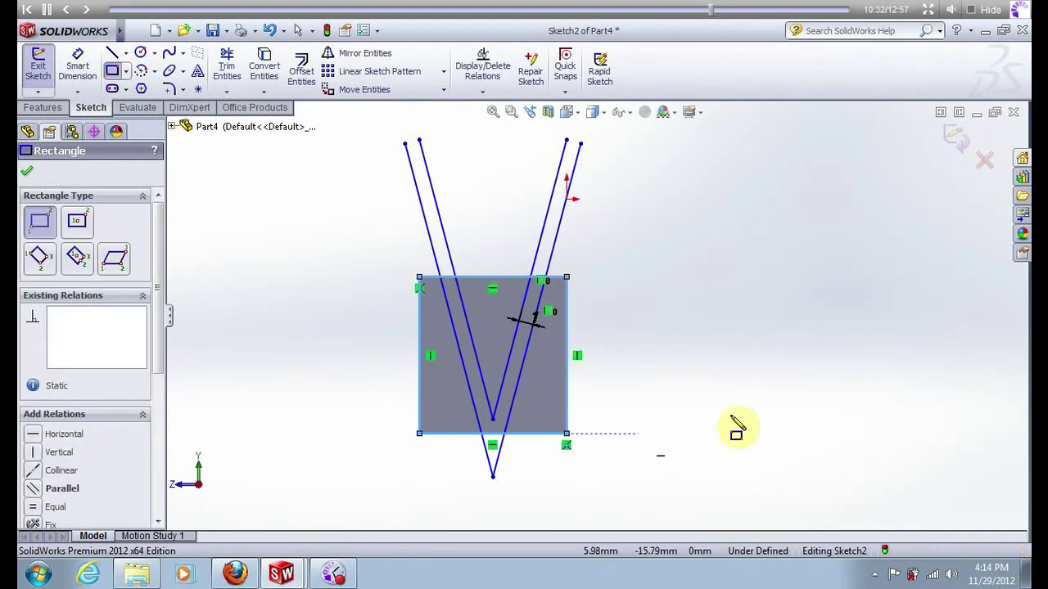
{"action": "key", "text": "Escape"}
Trim away the inner V and everything outside the rectangle, leaving only the offset V's two sloped lines across the face.
{"action": "left_click", "coordinate": [227, 66]}
{"action": "left_click_drag", "start_coordinate": [390, 252], "coordinate": [607, 232]}
{"action": "mouse_move", "coordinate": [455, 262]}
{"action": "left_mouse_down"}
{"action": "mouse_move", "coordinate": [450, 281]}
{"action": "mouse_move", "coordinate": [512, 323]}
{"action": "mouse_move", "coordinate": [533, 285]}
{"action": "mouse_move", "coordinate": [503, 294]}
{"action": "left_mouse_up"}
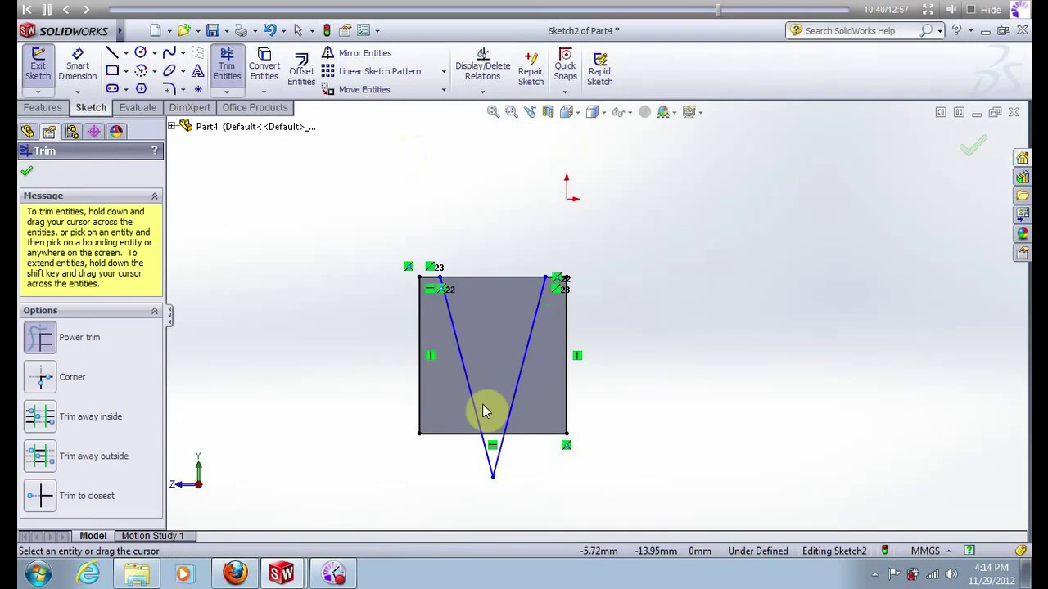
{"action": "left_click_drag", "start_coordinate": [482, 404], "coordinate": [488, 424]}
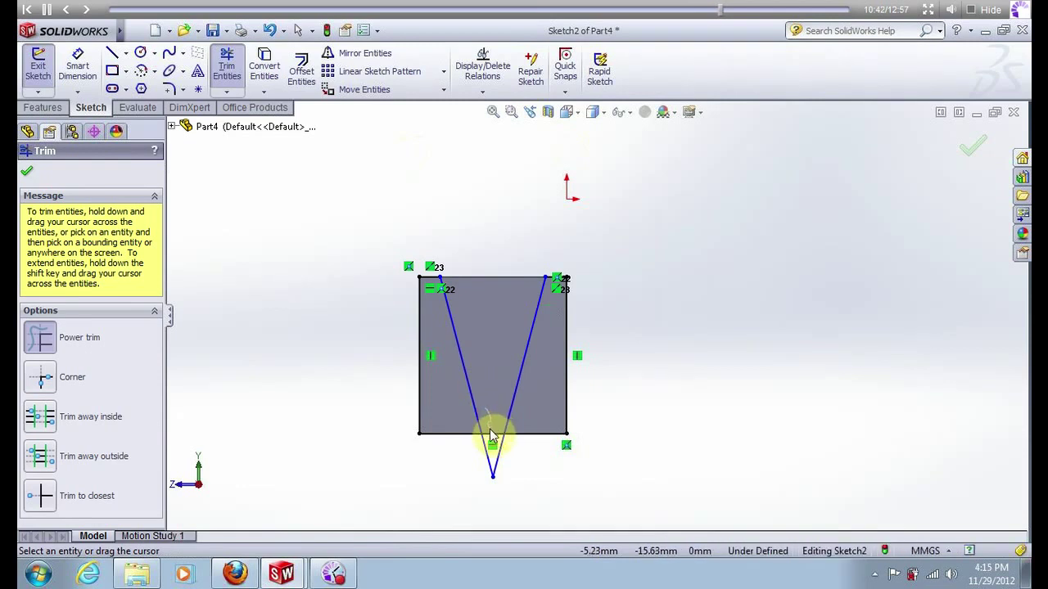
{"action": "mouse_move", "coordinate": [492, 438]}
{"action": "left_mouse_down"}
{"action": "mouse_move", "coordinate": [456, 447]}
{"action": "mouse_move", "coordinate": [533, 455]}
{"action": "left_mouse_up"}
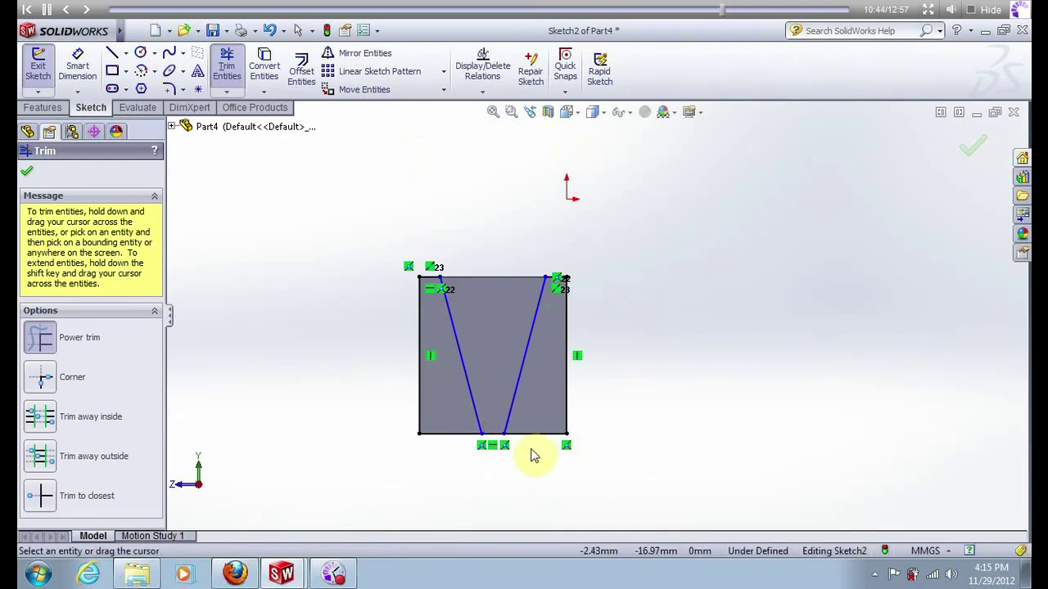
{"action": "left_click", "coordinate": [31, 172]}
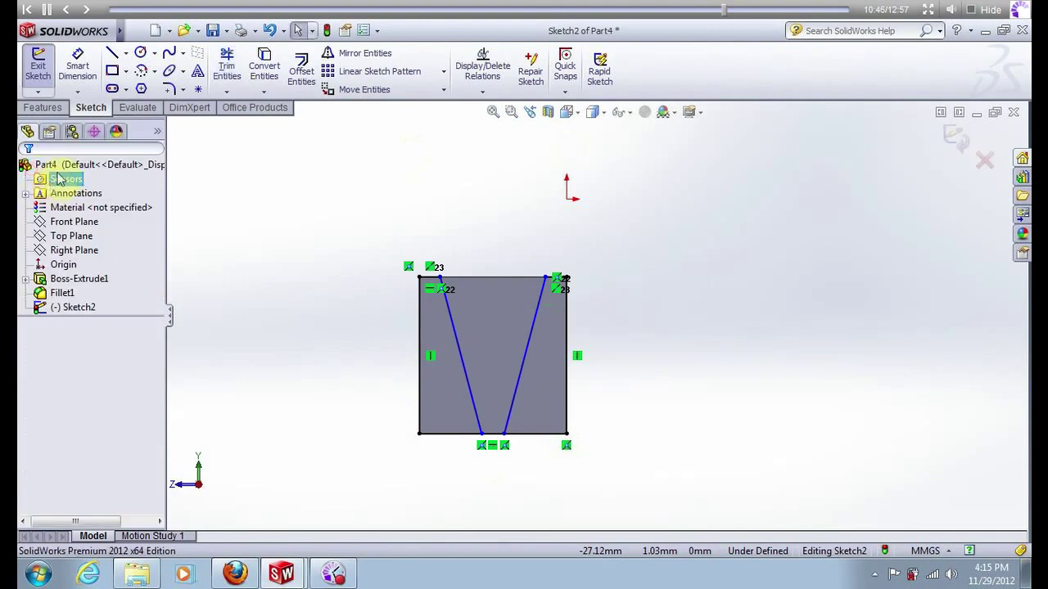
Extrude-cut the two regions outside the sloped lines through the full length of the block.
{"action": "left_click", "coordinate": [57, 107]}
{"action": "left_click", "coordinate": [243, 65]}
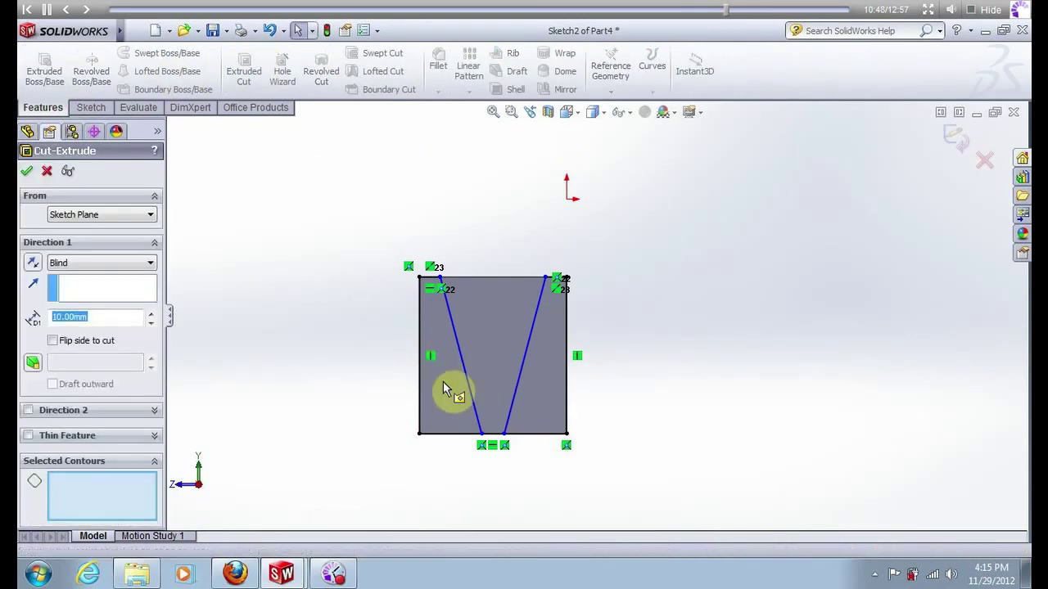
{"action": "left_click", "coordinate": [446, 378]}
{"action": "left_click", "coordinate": [528, 387]}
{"action": "left_click", "coordinate": [94, 214]}
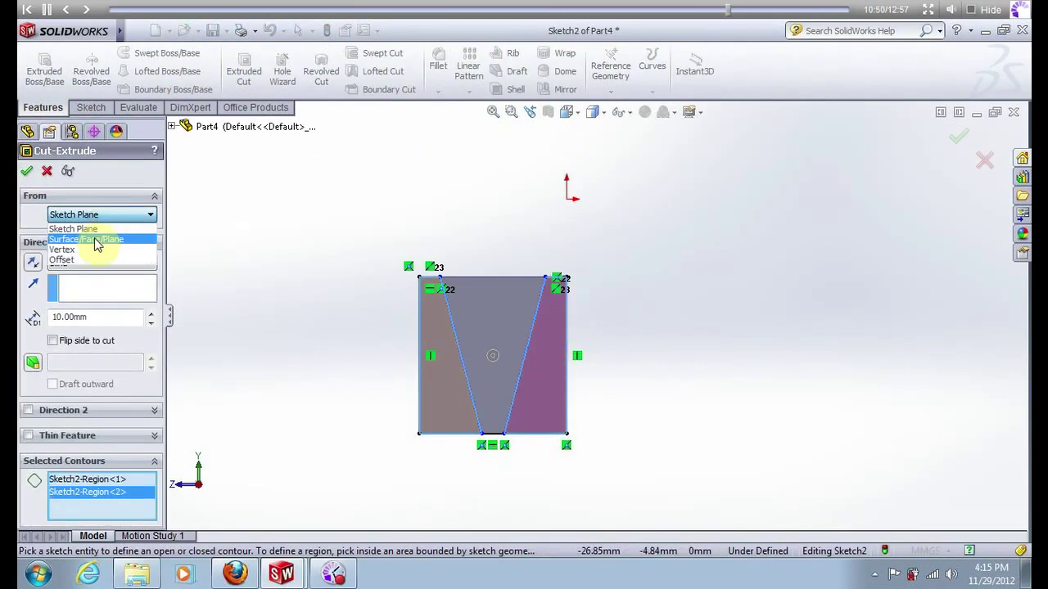
{"action": "left_click", "coordinate": [96, 214]}
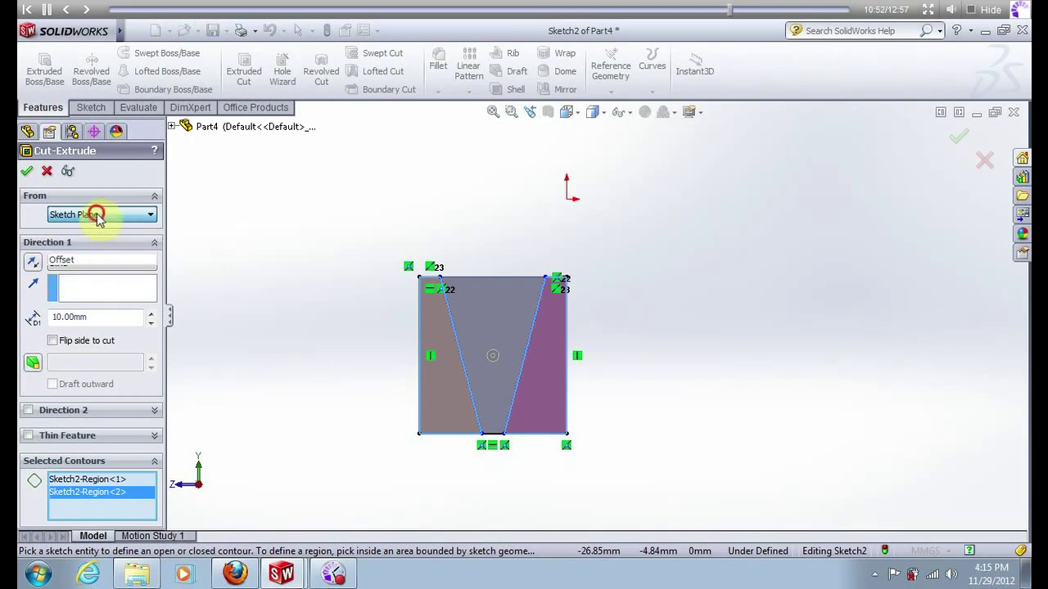
{"action": "left_click", "coordinate": [96, 262]}
{"action": "left_click", "coordinate": [97, 288]}
{"action": "middle_click_drag", "start_coordinate": [327, 227], "coordinate": [418, 261]}
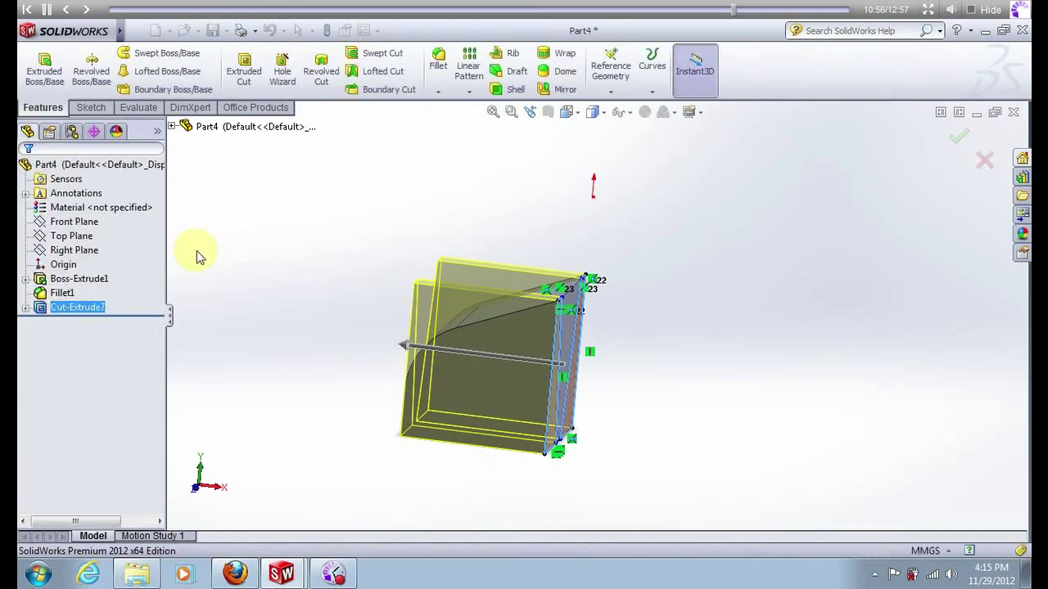
{"action": "left_click", "coordinate": [484, 215]}
{"action": "middle_click_drag", "start_coordinate": [479, 227], "coordinate": [453, 224]}
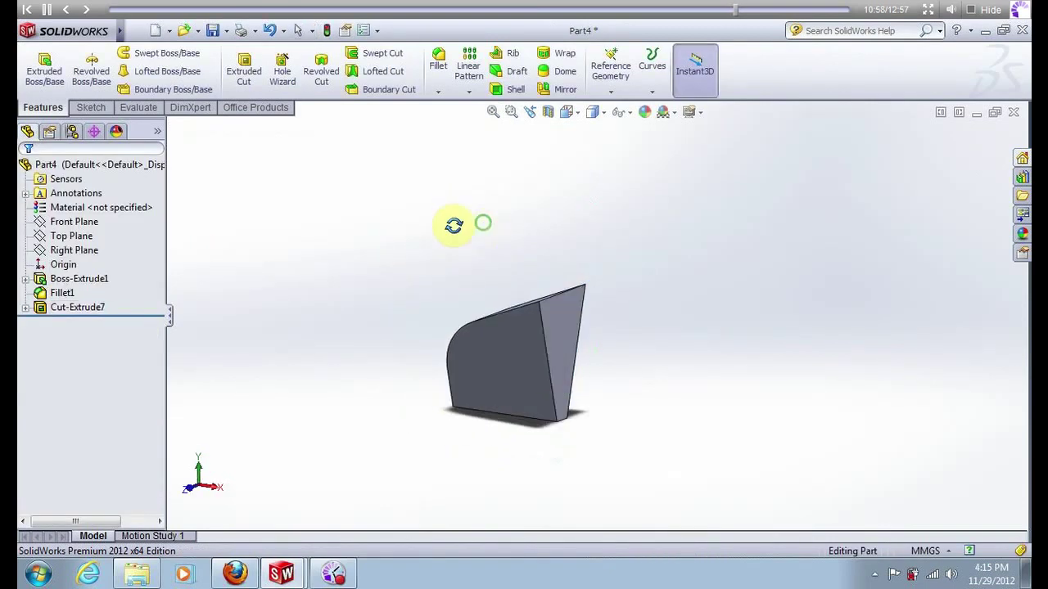
Shell the tapered block with a 1 mm wall thickness, removing its tapered end face.
{"action": "left_click", "coordinate": [516, 89]}
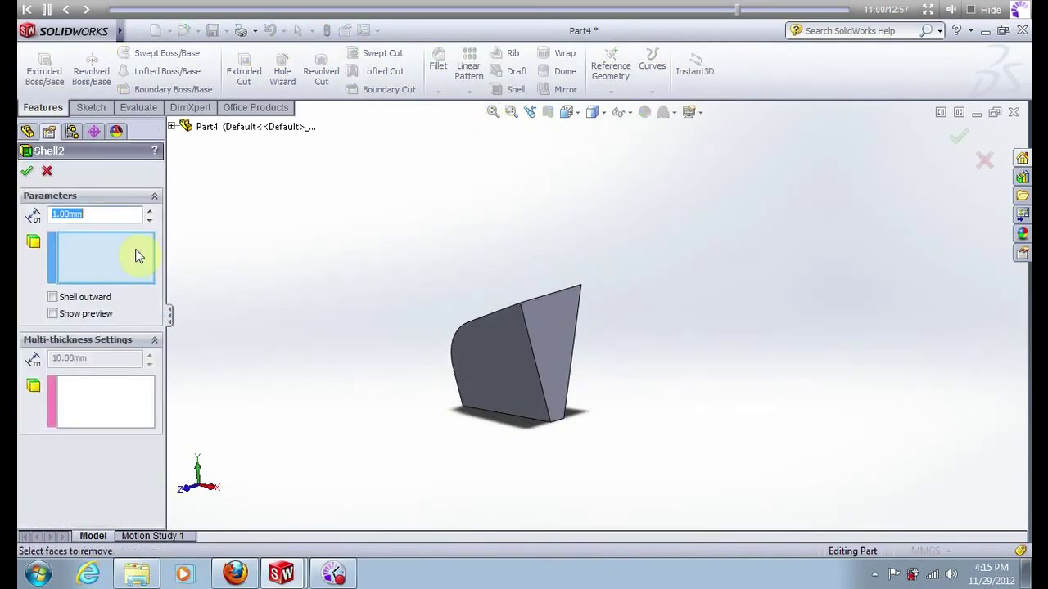
{"action": "left_click", "coordinate": [544, 319]}
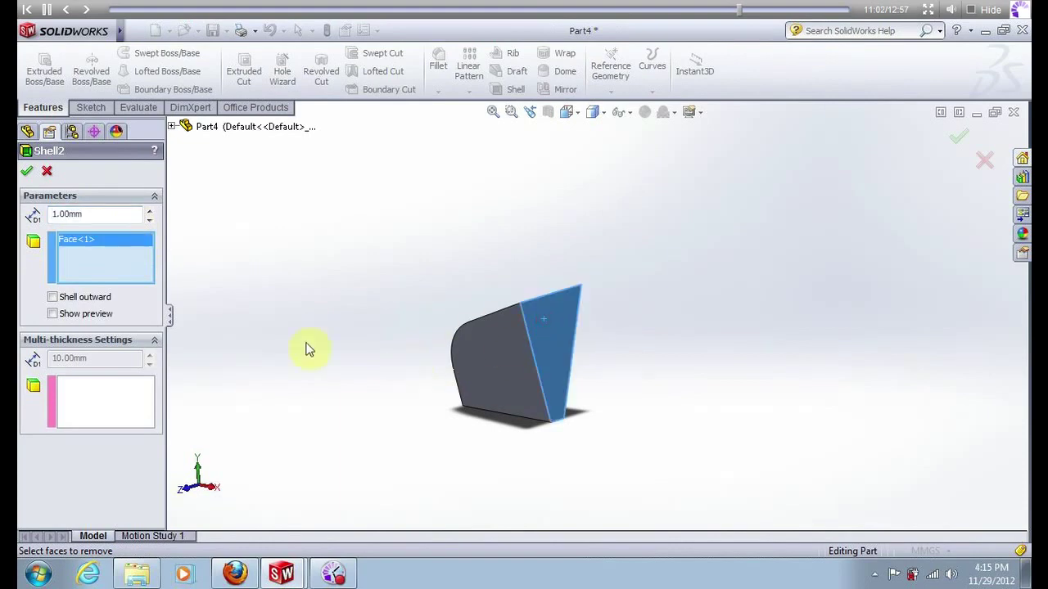
{"action": "left_click", "coordinate": [27, 173]}
{"action": "middle_click_drag", "start_coordinate": [491, 241], "coordinate": [552, 227]}
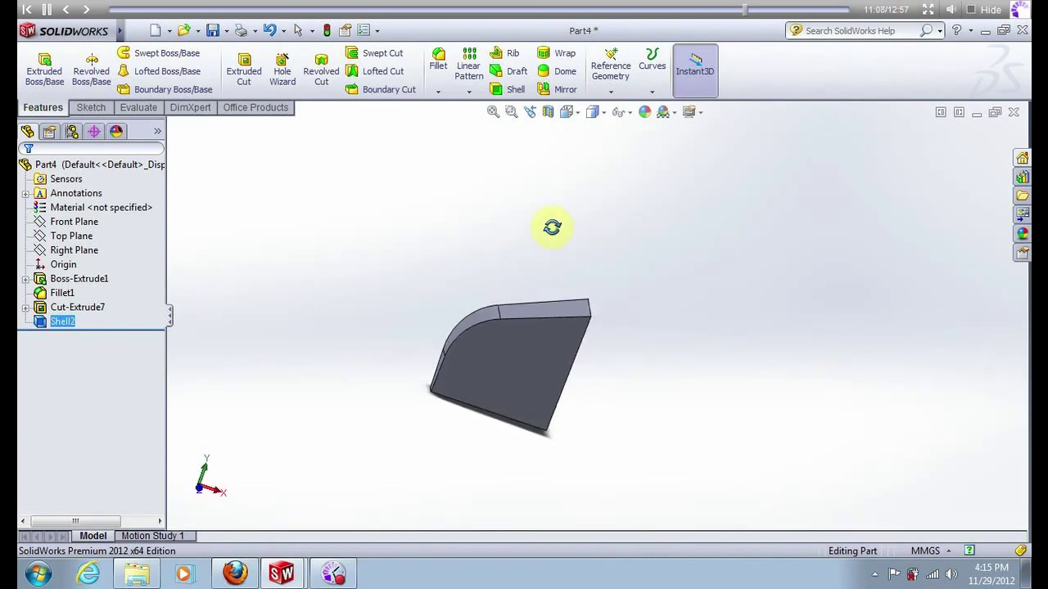
Save the shelled part as Part2 in the AirPlane folder.
{"action": "left_click", "coordinate": [222, 31]}
{"action": "left_click", "coordinate": [233, 63]}
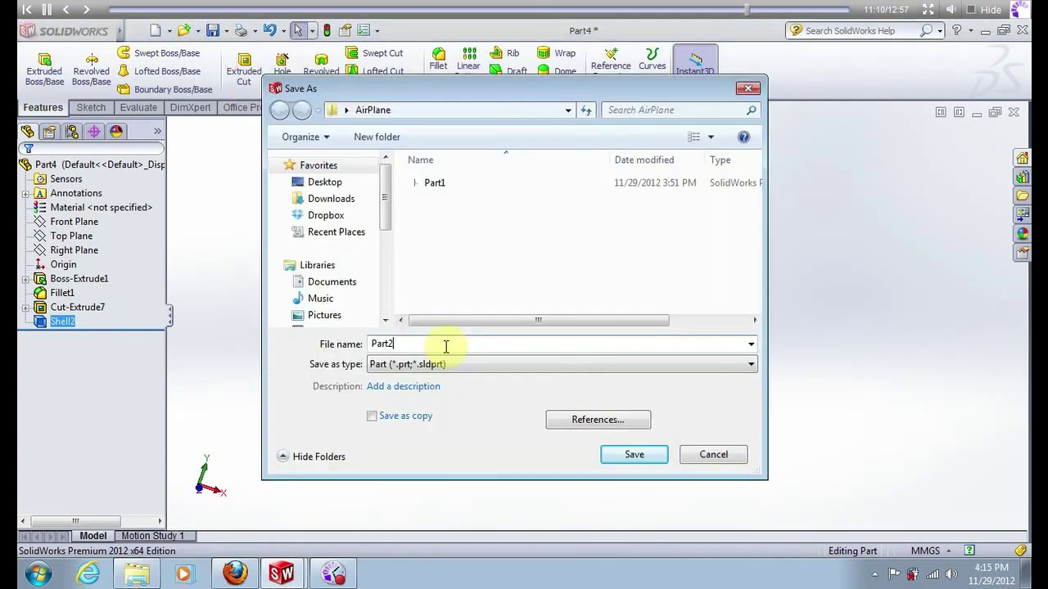
{"action": "left_click", "coordinate": [627, 455]}
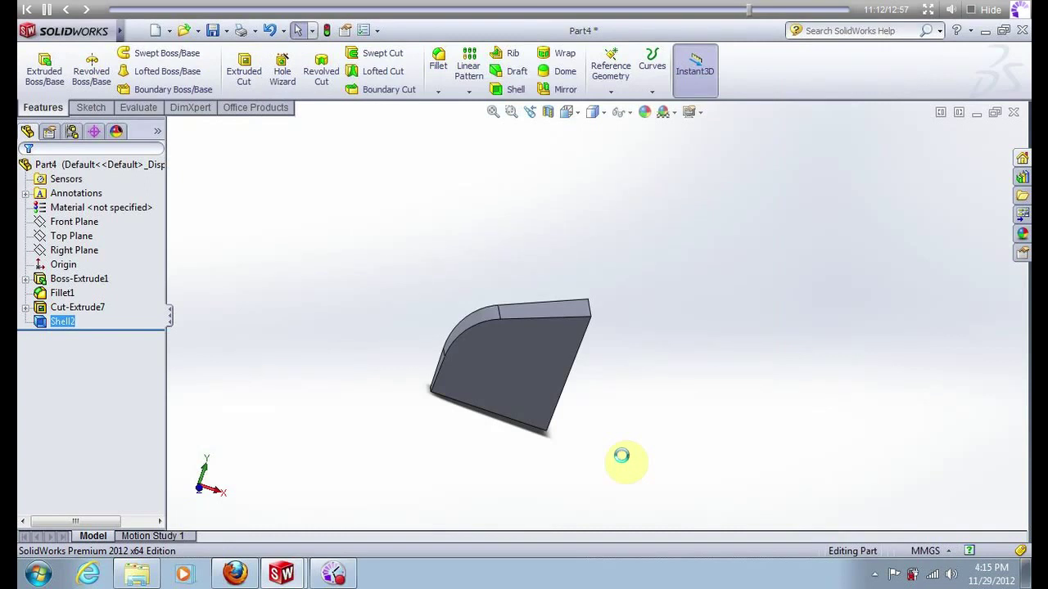
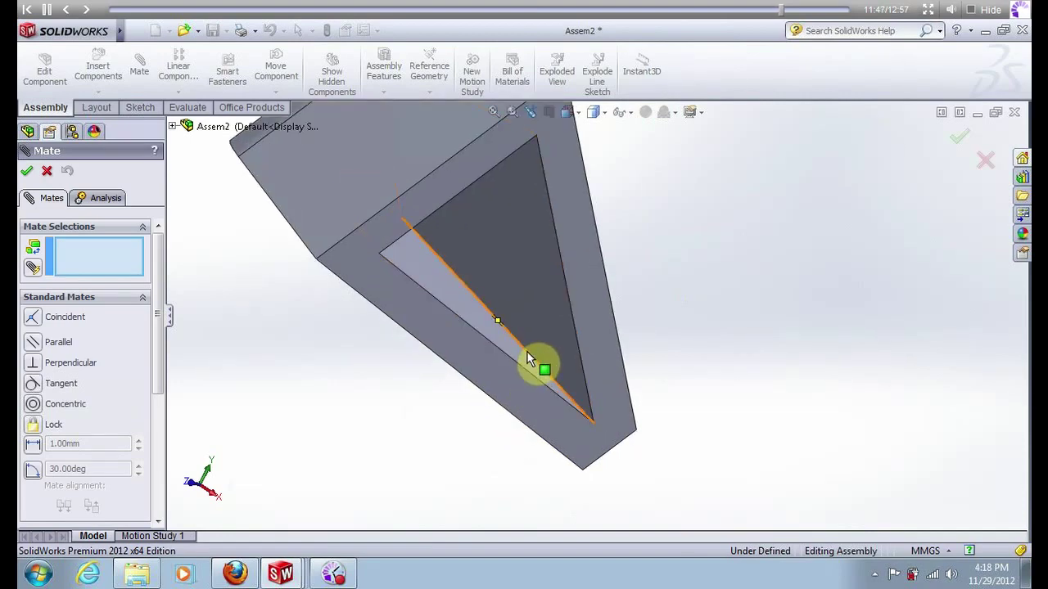
Add a parallel mate between the long inner edge of Part2's cavity and the fuselage's long bottom edge on Part1.
{"action": "left_click", "coordinate": [528, 358]}
{"action": "scroll", "coordinate": [540, 421], "scroll_direction": "up", "scroll_amount": 3}
{"action": "middle_click_drag", "start_coordinate": [572, 428], "coordinate": [591, 396]}
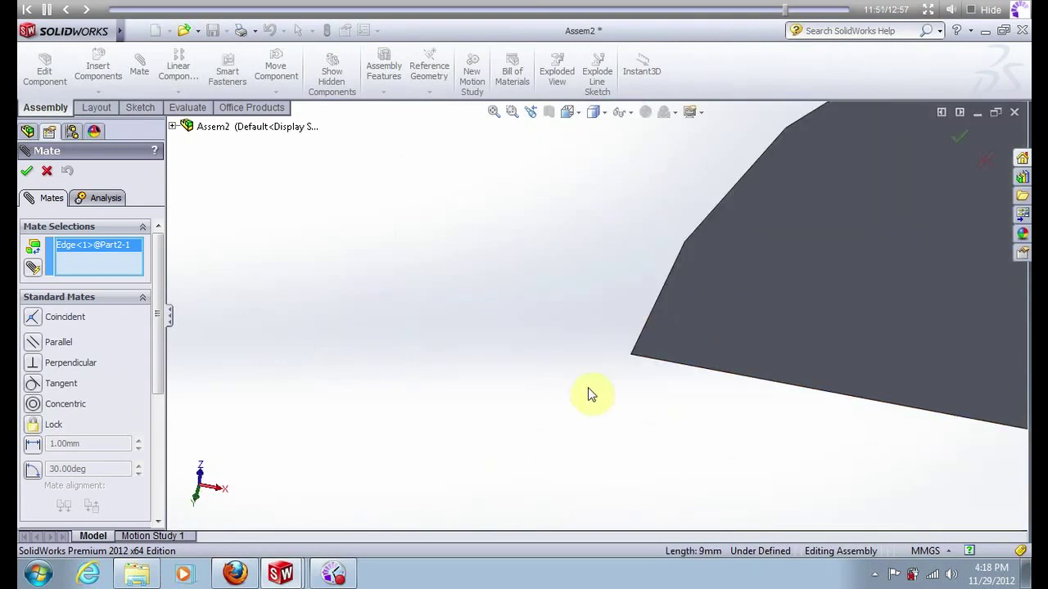
{"action": "left_click", "coordinate": [678, 356]}
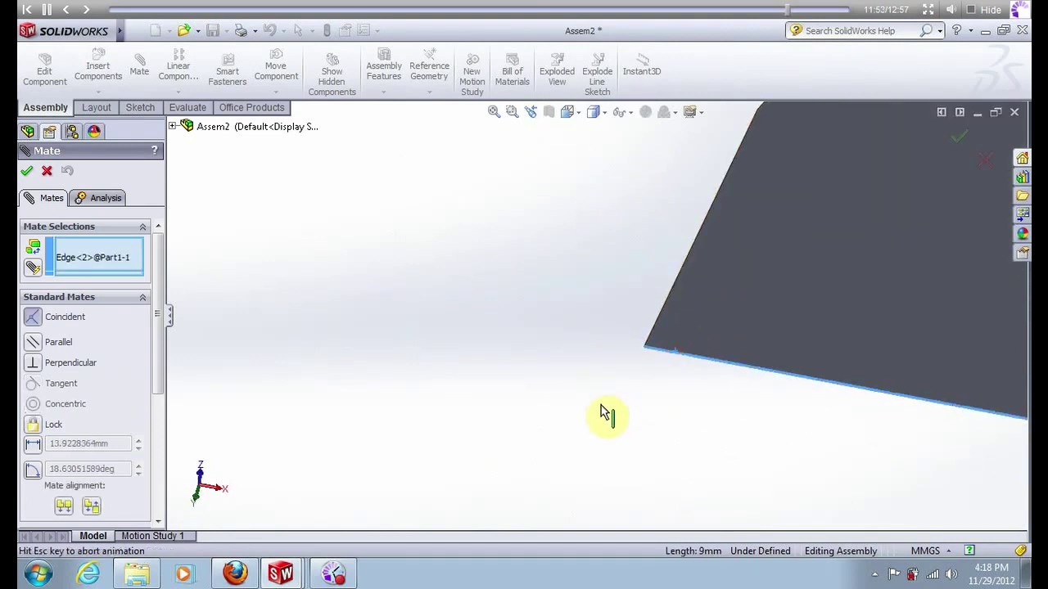
{"action": "left_click", "coordinate": [641, 430]}
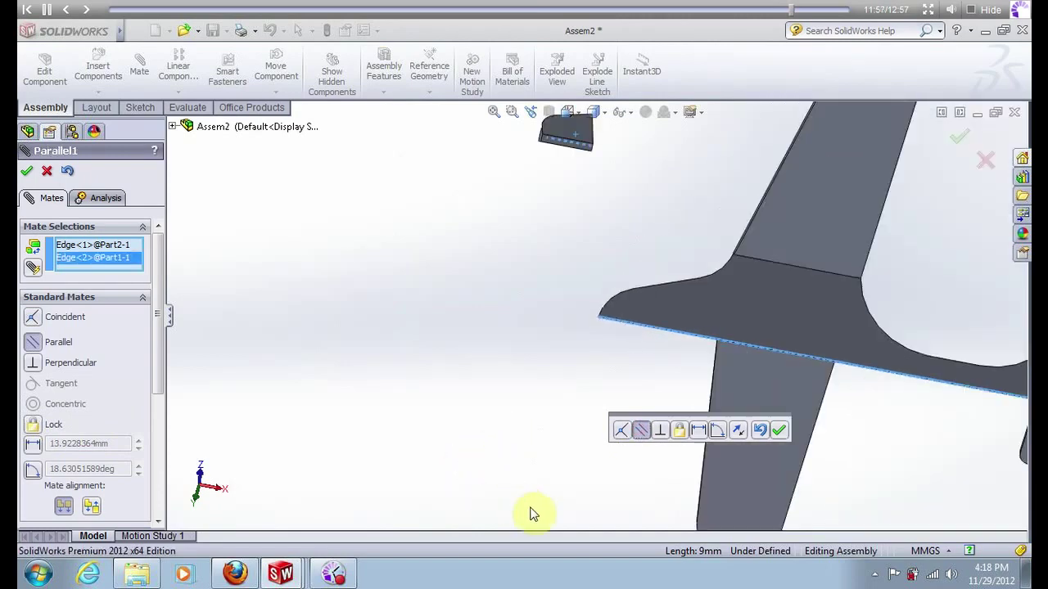
{"action": "left_click", "coordinate": [784, 434]}
Move Part2 close to the fuselage nose of Part1, with its open end facing the nose.
{"action": "middle_click_drag", "start_coordinate": [680, 201], "coordinate": [542, 236]}
{"action": "scroll", "coordinate": [773, 255], "scroll_direction": "down", "scroll_amount": 5}
{"action": "left_click_drag", "start_coordinate": [781, 207], "coordinate": [834, 467]}
{"action": "scroll", "coordinate": [627, 327], "scroll_direction": "up", "scroll_amount": 5}
{"action": "middle_click_drag", "start_coordinate": [813, 383], "coordinate": [739, 297]}
{"action": "mouse_move", "coordinate": [845, 450]}
{"action": "left_mouse_down"}
{"action": "mouse_move", "coordinate": [854, 483]}
{"action": "mouse_move", "coordinate": [838, 466]}
{"action": "left_mouse_up"}
Add a coincident mate between the inner corner vertex of Part2's cavity and the matching vertex at Part1's nose tip.
{"action": "middle_click_drag", "start_coordinate": [793, 399], "coordinate": [870, 482]}
{"action": "scroll", "coordinate": [545, 349], "scroll_direction": "down", "scroll_amount": 5}
{"action": "middle_click_drag", "start_coordinate": [472, 322], "coordinate": [648, 274]}
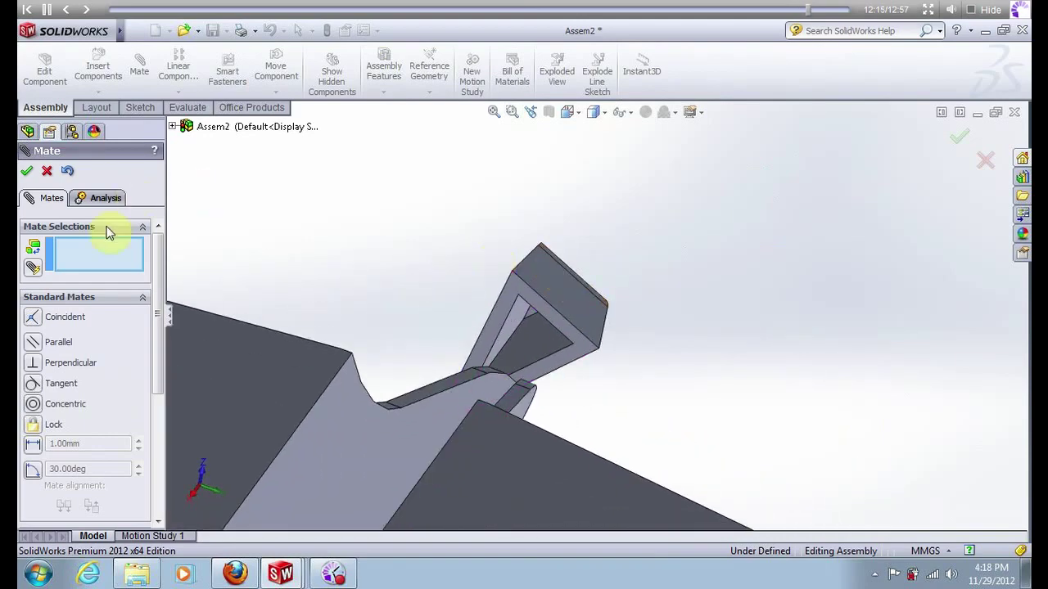
{"action": "scroll", "coordinate": [537, 311], "scroll_direction": "down", "scroll_amount": 6}
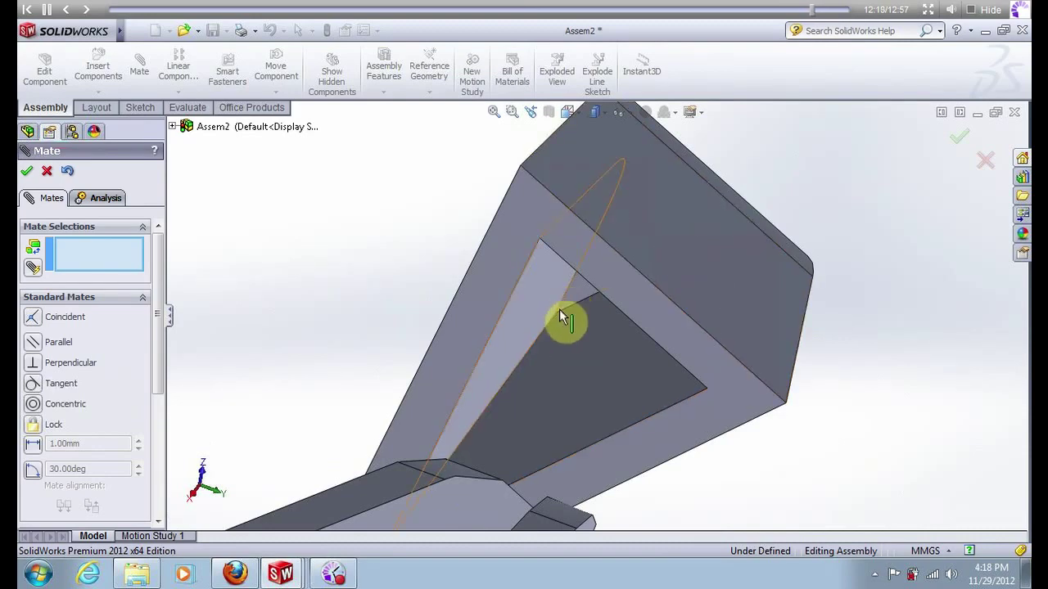
{"action": "left_click", "coordinate": [560, 318]}
{"action": "scroll", "coordinate": [480, 269], "scroll_direction": "up", "scroll_amount": 6}
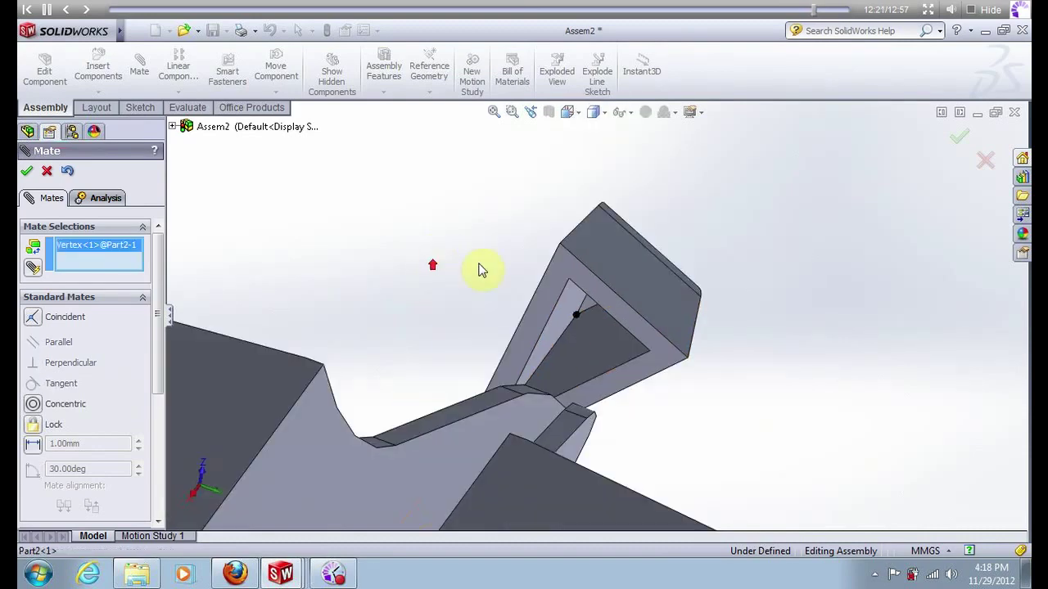
{"action": "middle_click_drag", "start_coordinate": [761, 244], "coordinate": [707, 387]}
{"action": "left_click", "coordinate": [685, 363]}
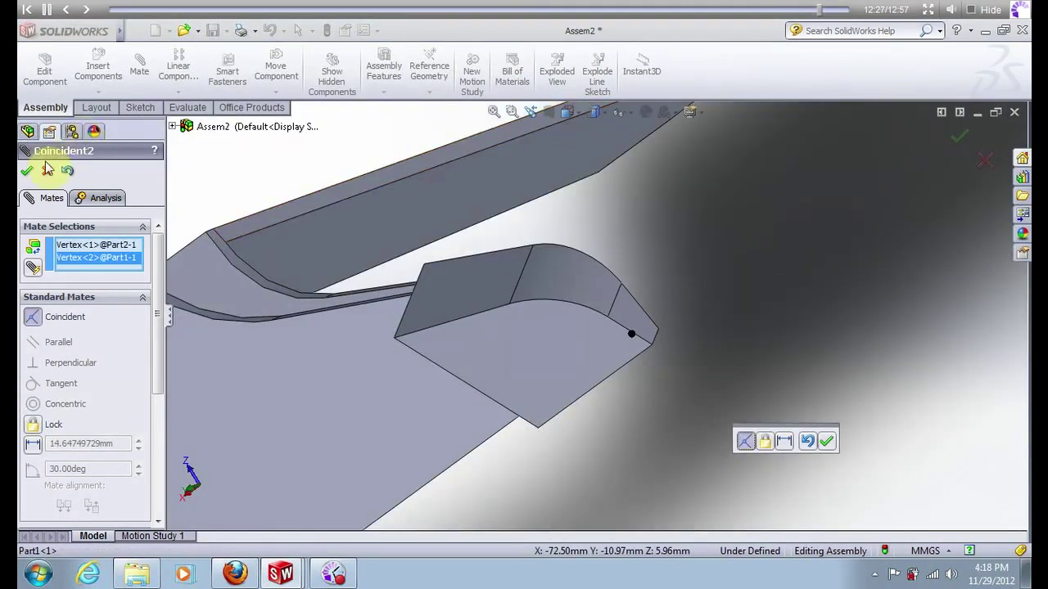
{"action": "left_click", "coordinate": [31, 173]}
Add a coincident mate between Part1's fuselage side face and Part2's inner side face, and finish mating.
{"action": "middle_click_drag", "start_coordinate": [445, 276], "coordinate": [753, 194]}
{"action": "left_click", "coordinate": [499, 362]}
{"action": "middle_click_drag", "start_coordinate": [646, 287], "coordinate": [710, 316]}
{"action": "middle_click_drag", "start_coordinate": [385, 275], "coordinate": [437, 385]}
{"action": "scroll", "coordinate": [442, 335], "scroll_direction": "down", "scroll_amount": 10}
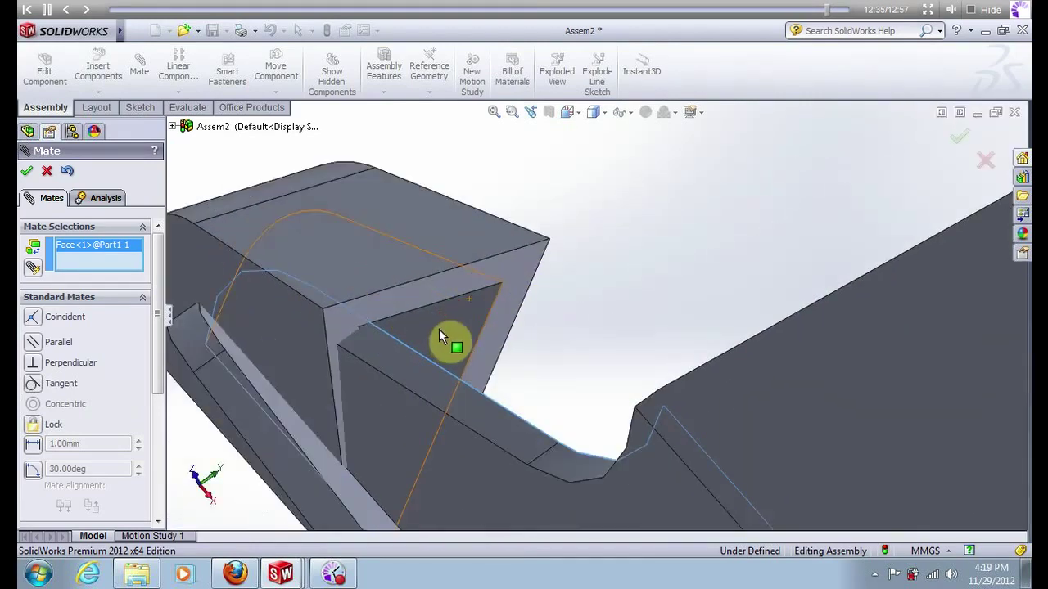
{"action": "left_click", "coordinate": [413, 363]}
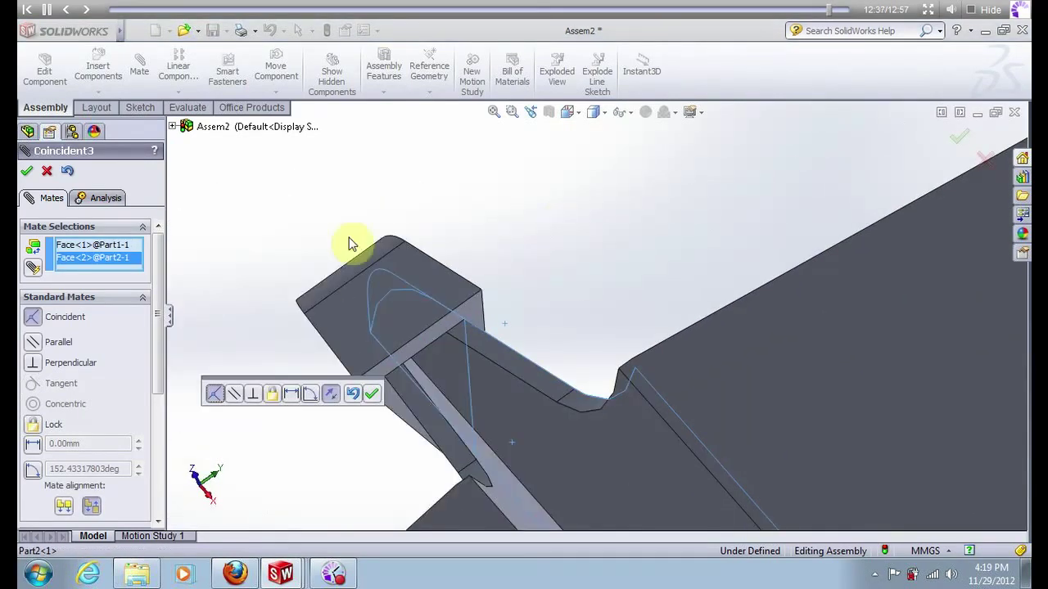
{"action": "left_click", "coordinate": [27, 171]}
{"action": "scroll", "coordinate": [248, 311], "scroll_direction": "up", "scroll_amount": 3}
{"action": "middle_click_drag", "start_coordinate": [311, 265], "coordinate": [458, 238]}
{"action": "middle_click_drag", "start_coordinate": [404, 293], "coordinate": [761, 256]}
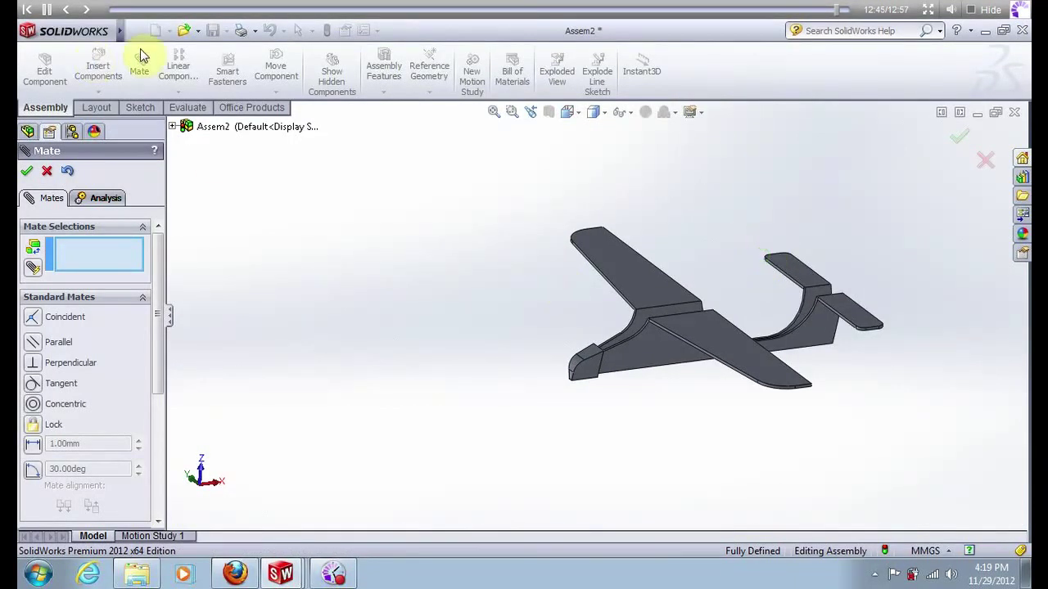
{"action": "left_click", "coordinate": [31, 170]}
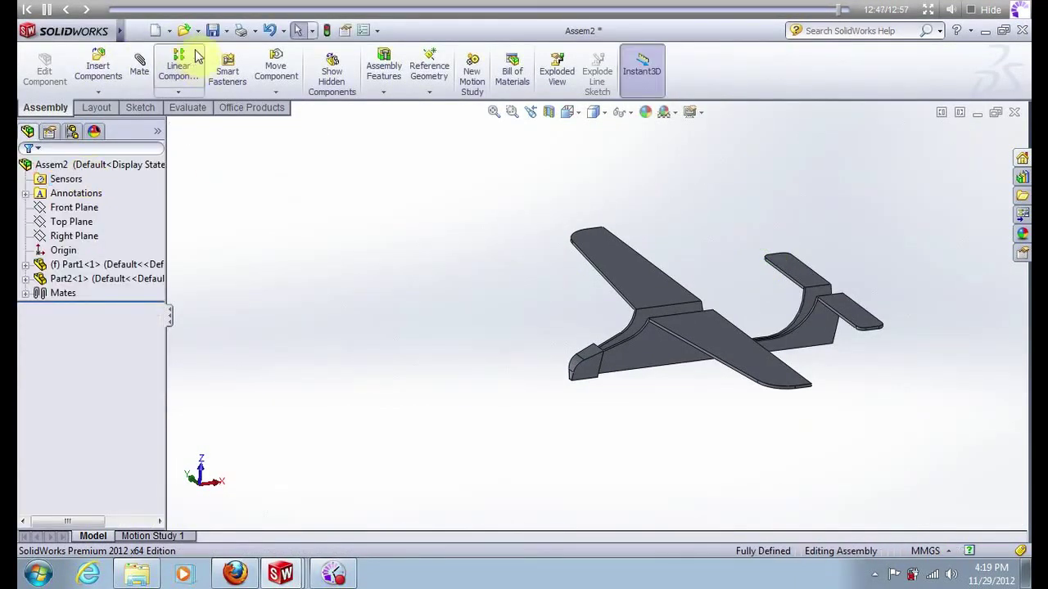
Save the assembly as AirPlane in the AirPlane folder.
{"action": "left_click", "coordinate": [137, 31]}
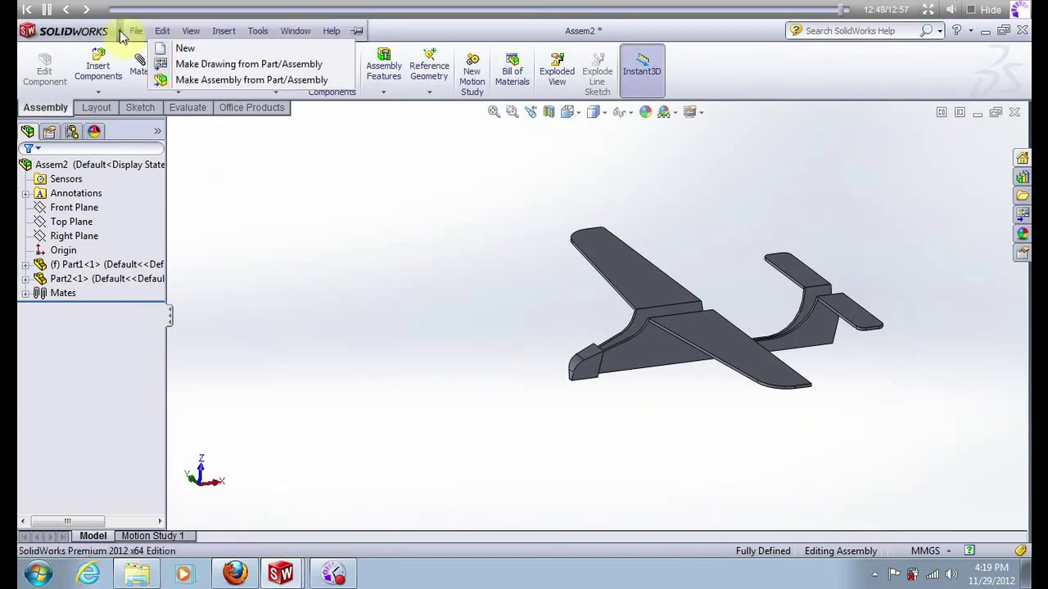
{"action": "left_click", "coordinate": [174, 139]}
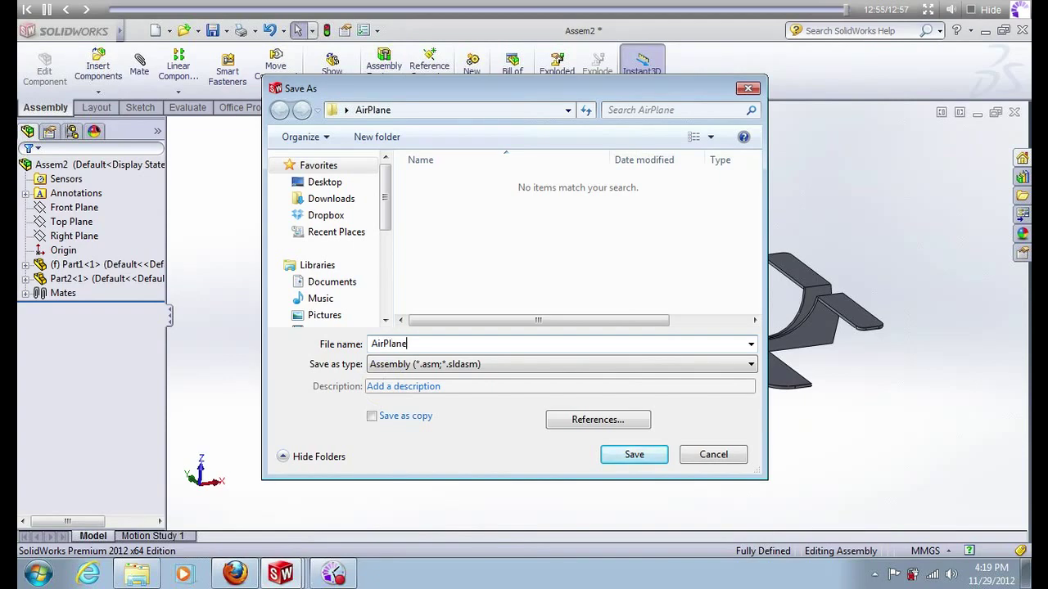
{"action": "left_click", "coordinate": [633, 455]}
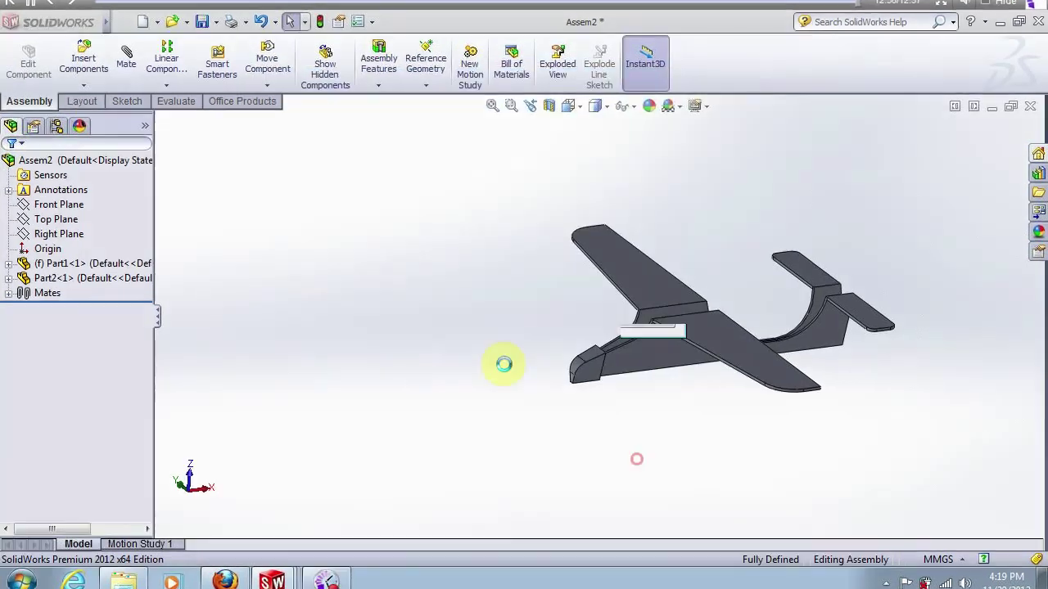